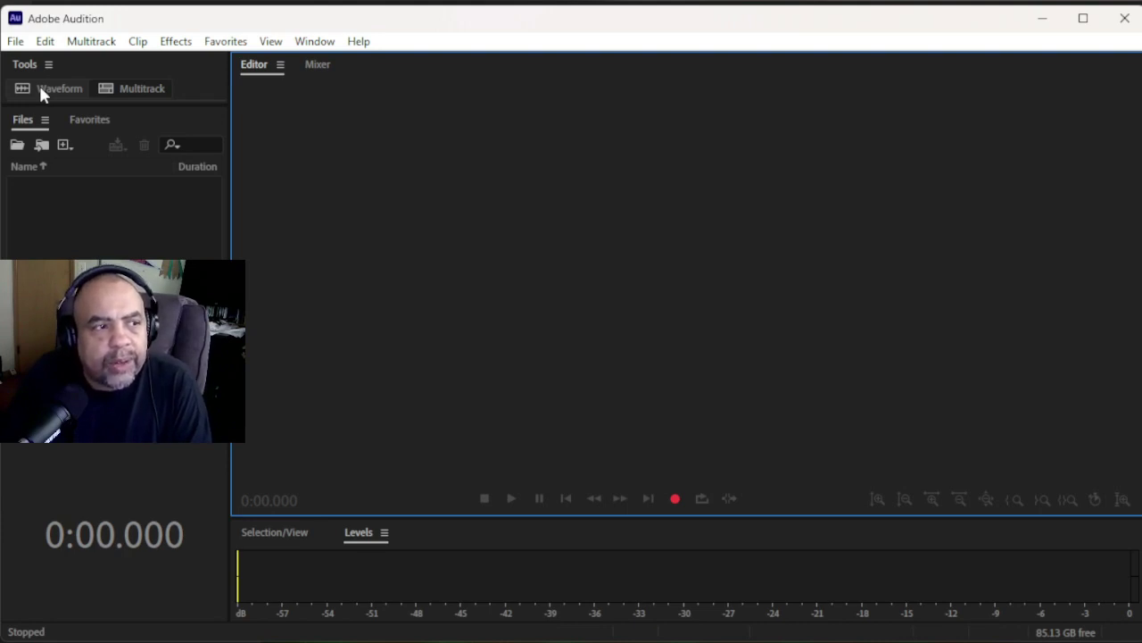
- Try File > New > Audio File and cancel the new-file dialog each time
click(41, 88)
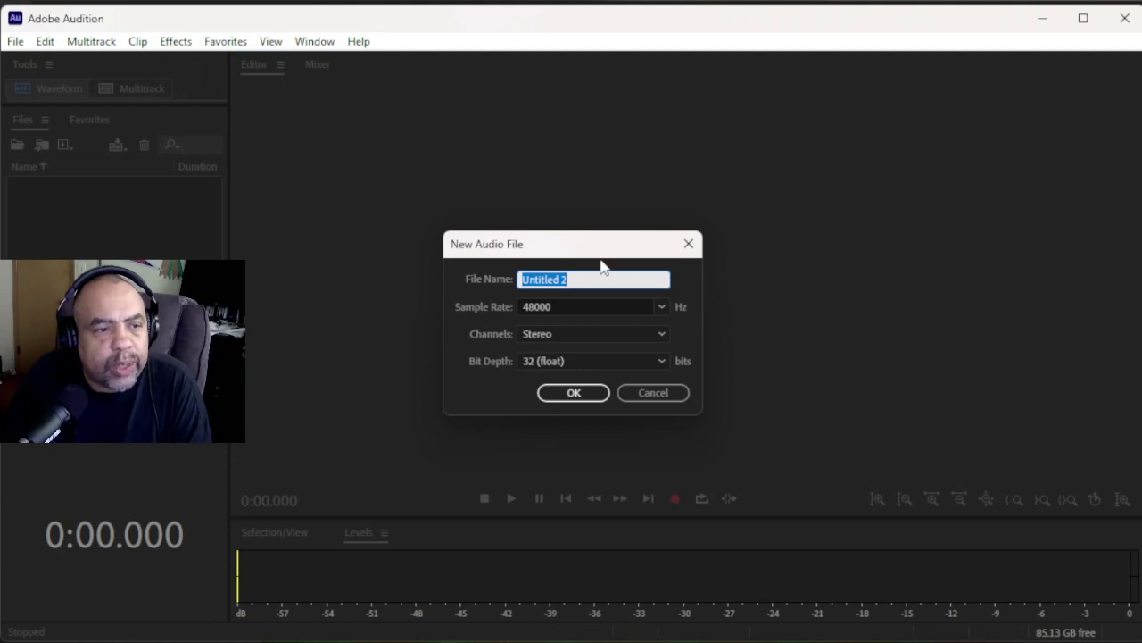
click(660, 393)
click(15, 45)
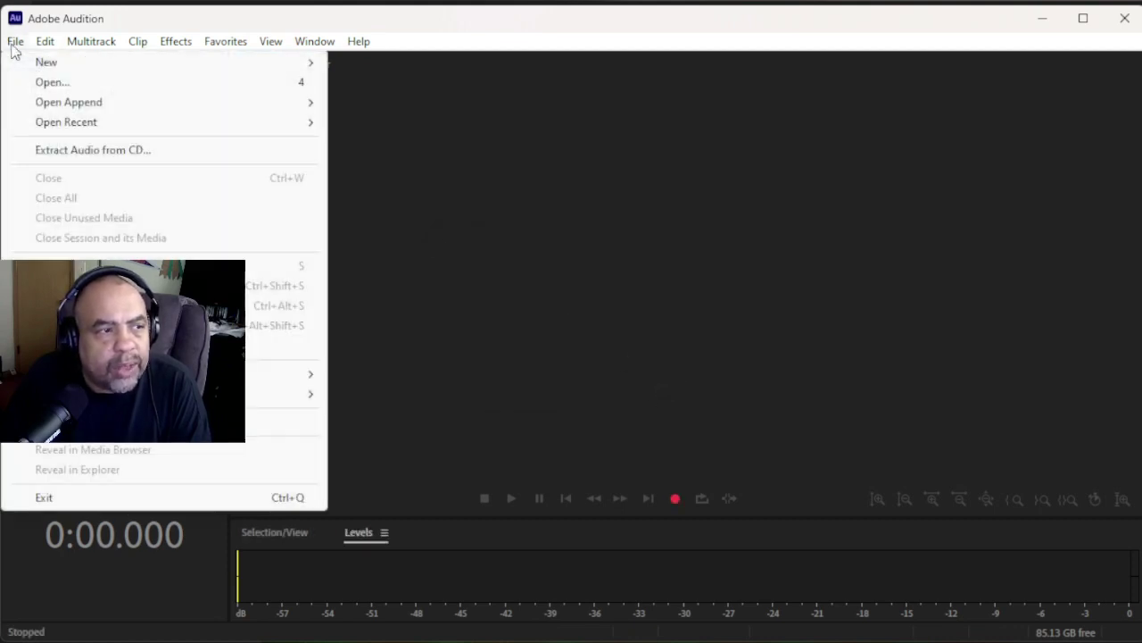
mouse_move(30, 70)
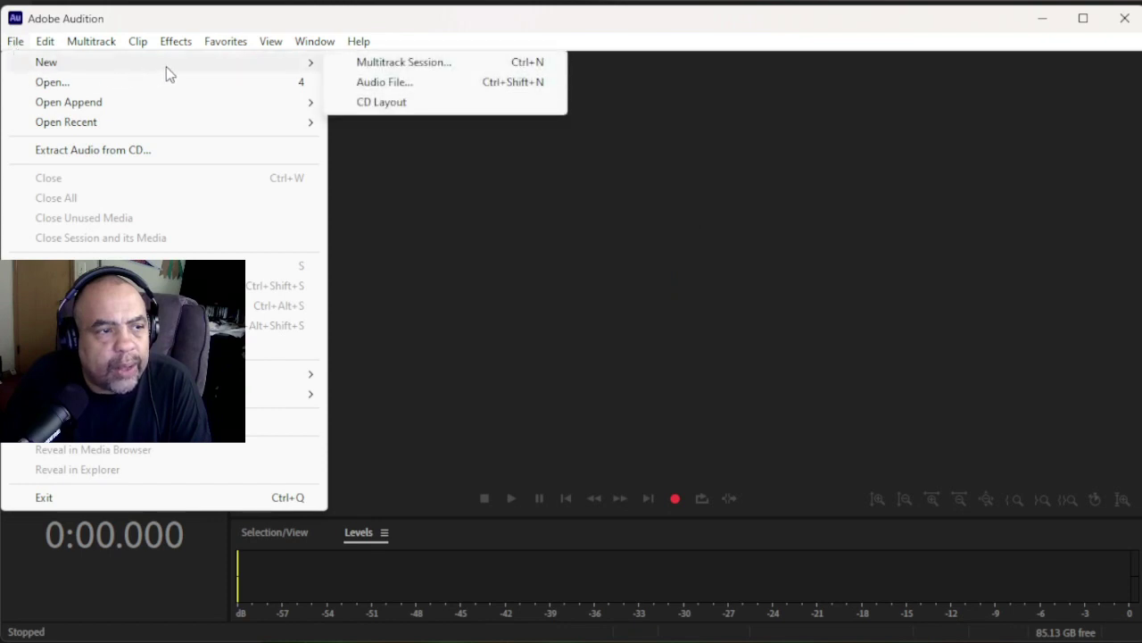
click(406, 84)
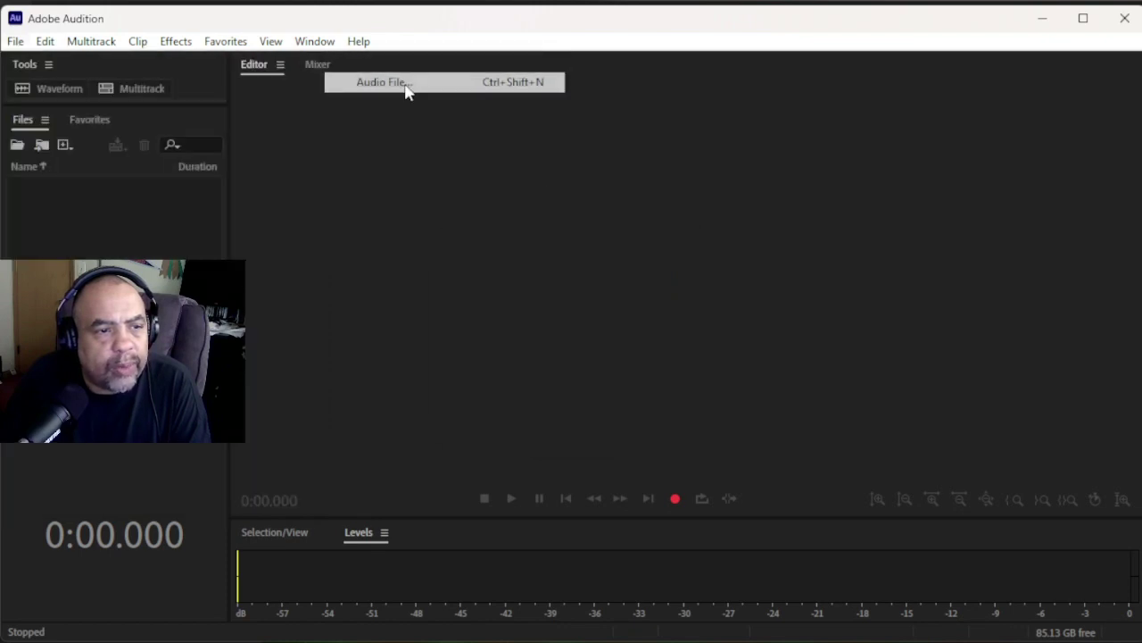
click(670, 395)
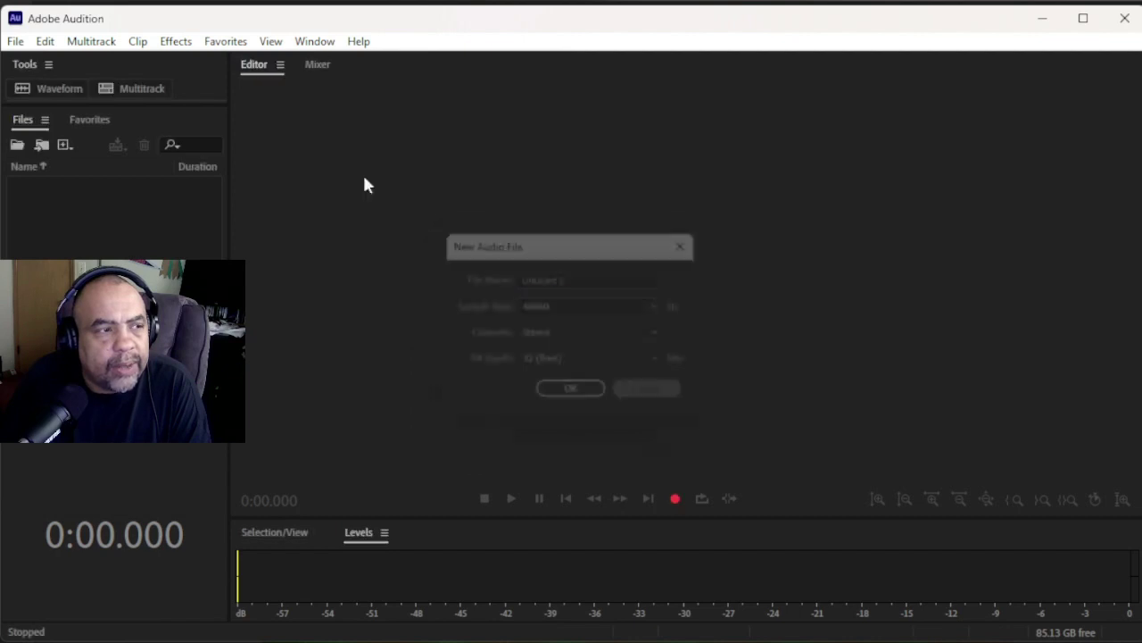
click(16, 42)
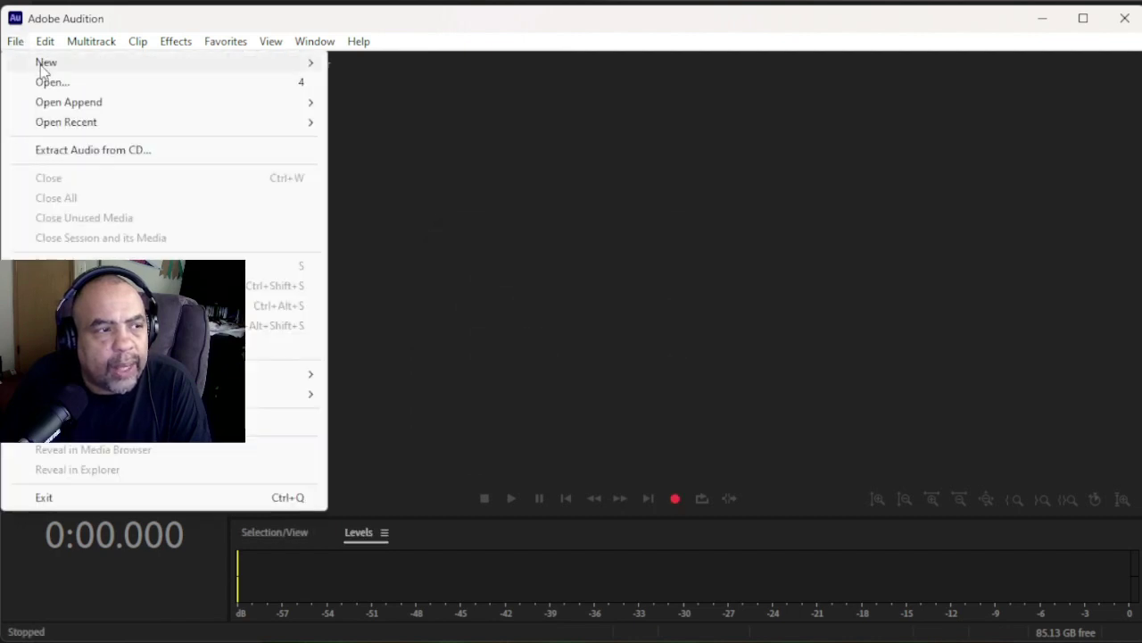
mouse_move(116, 64)
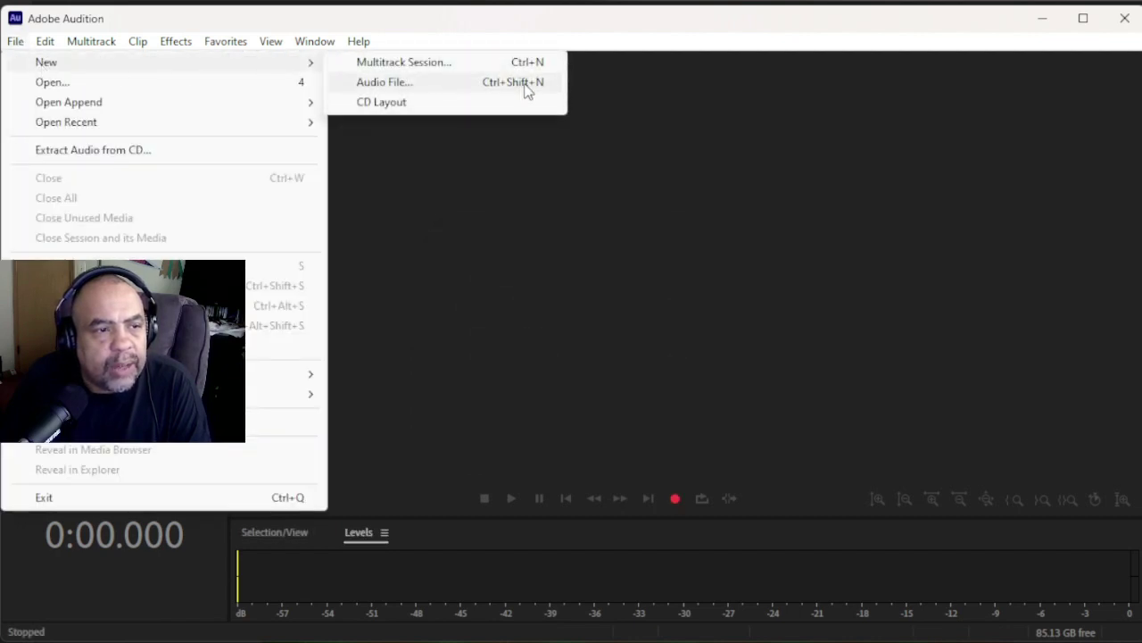
click(641, 141)
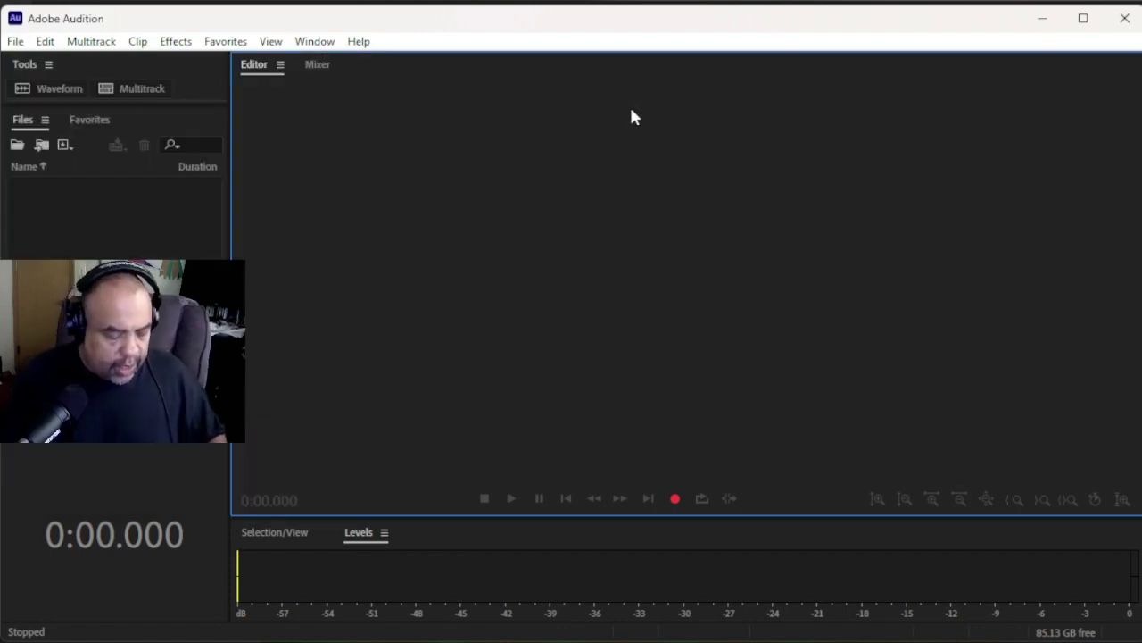
- Dismiss the Ctrl+Shift+N new-file dialog, then use Record to reach the New Audio File settings
key(ctrl+shift+n)
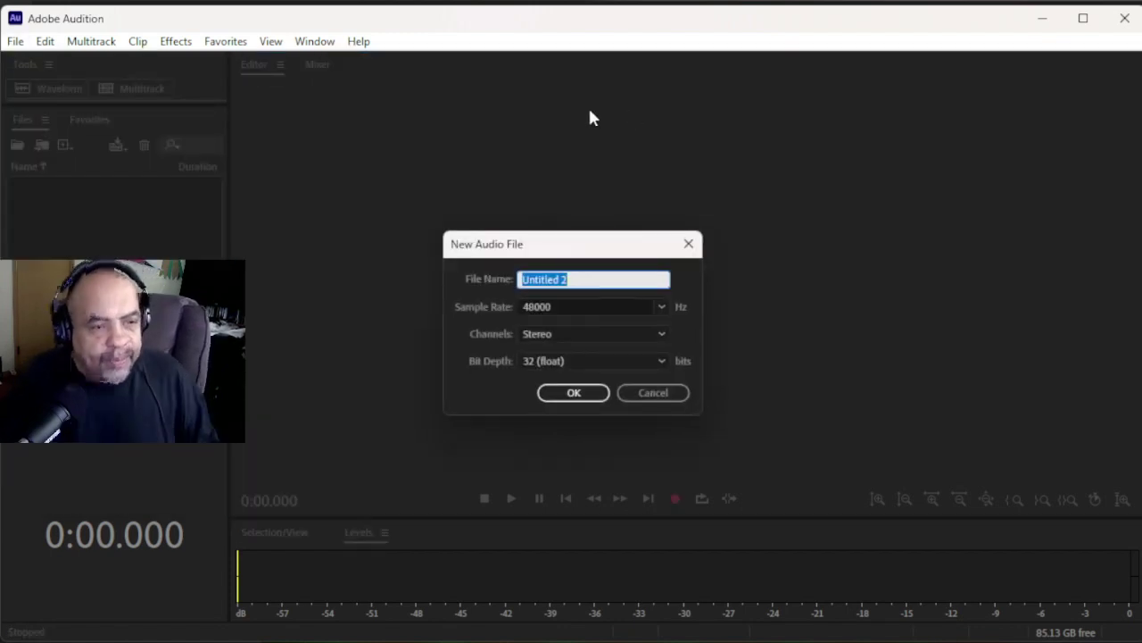
click(681, 393)
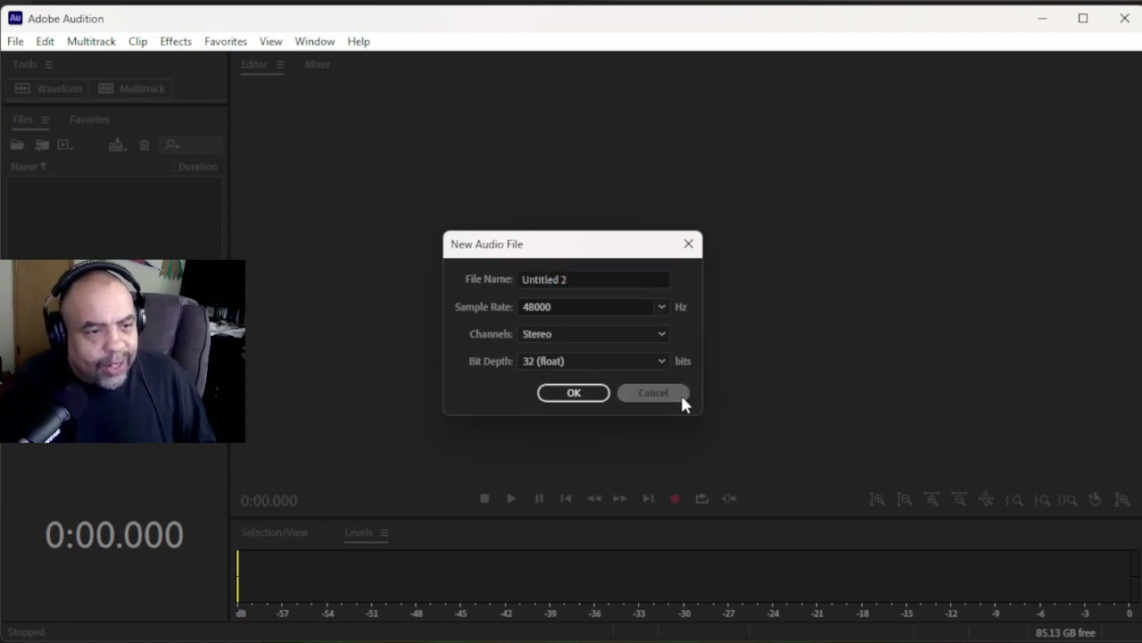
click(675, 501)
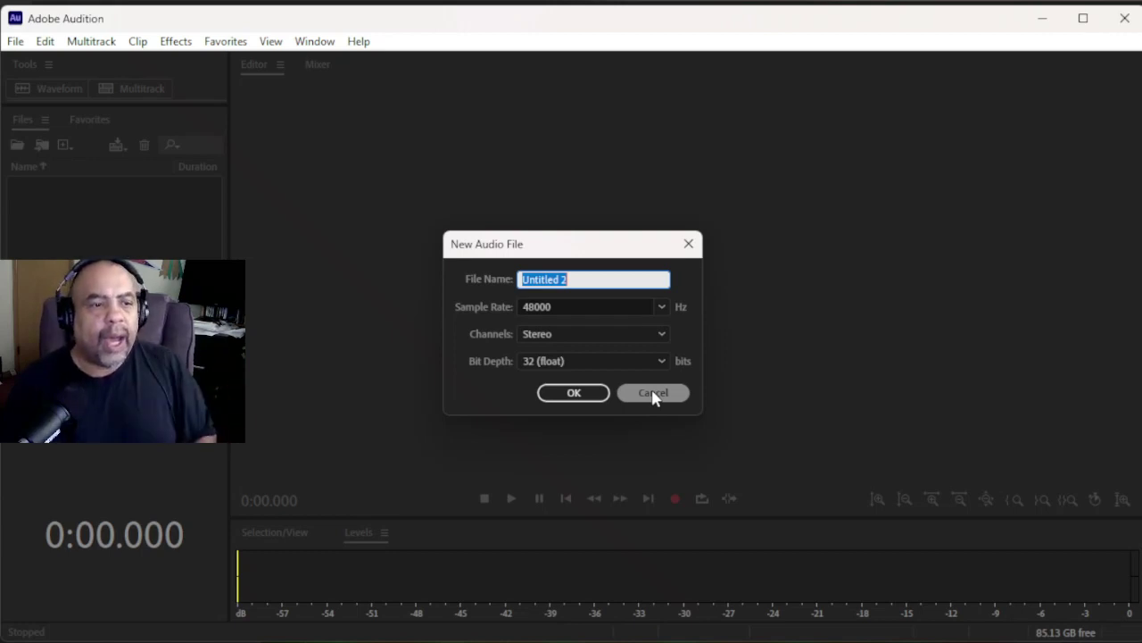
- Name the file 'Don 7-11 VO' at 44100 Hz, Stereo, 32 (float), and start recording
text(Don)
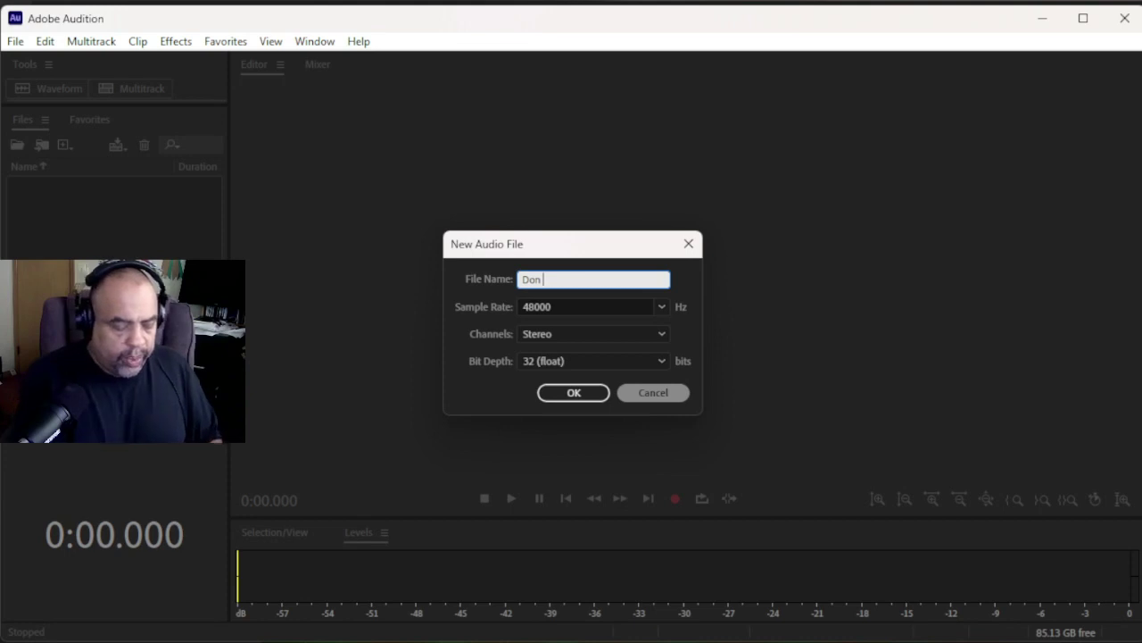
text( 7-11)
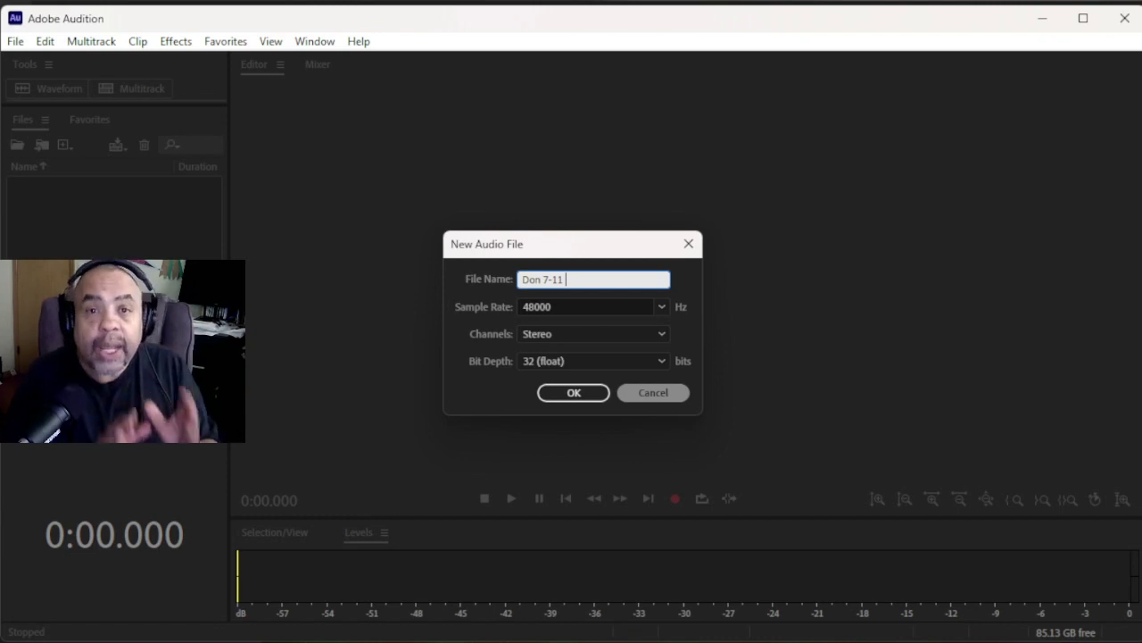
text(VO)
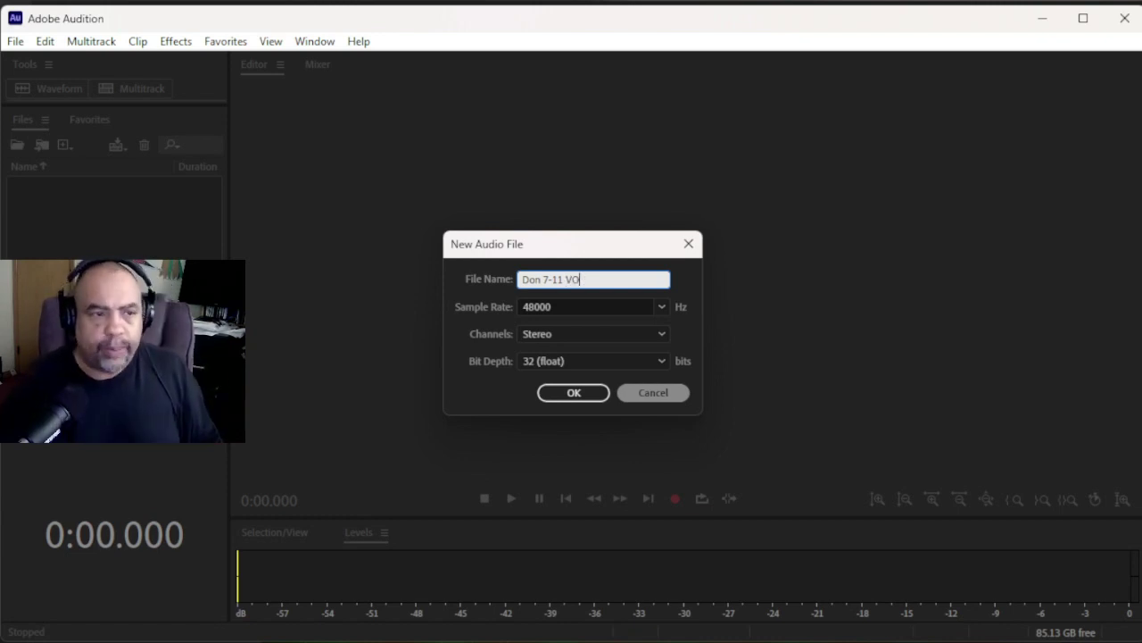
click(658, 308)
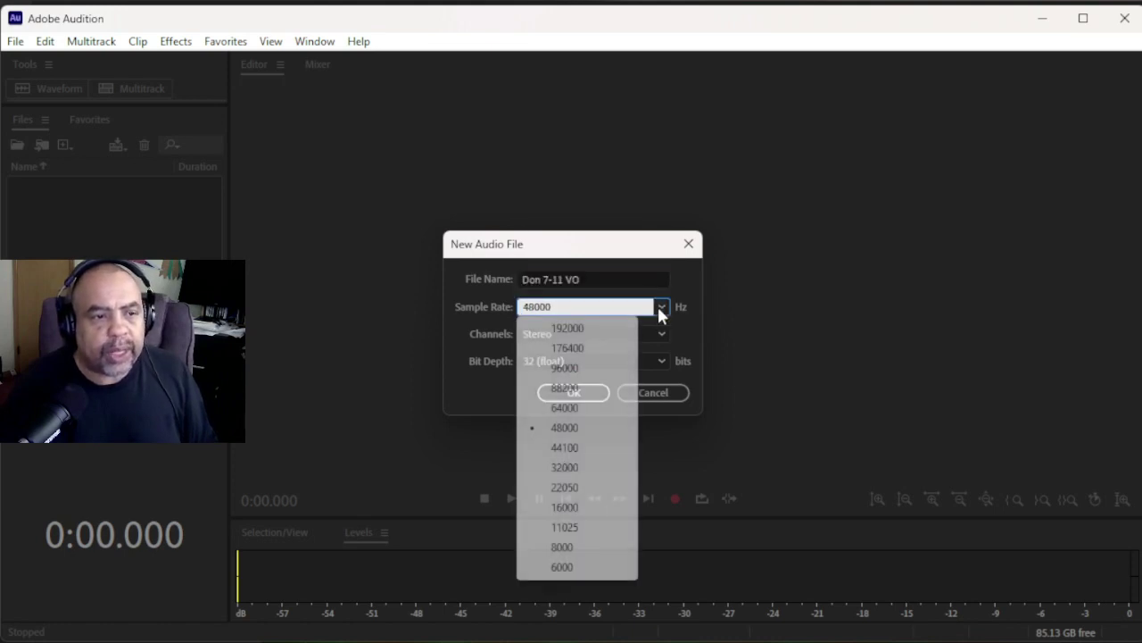
click(562, 447)
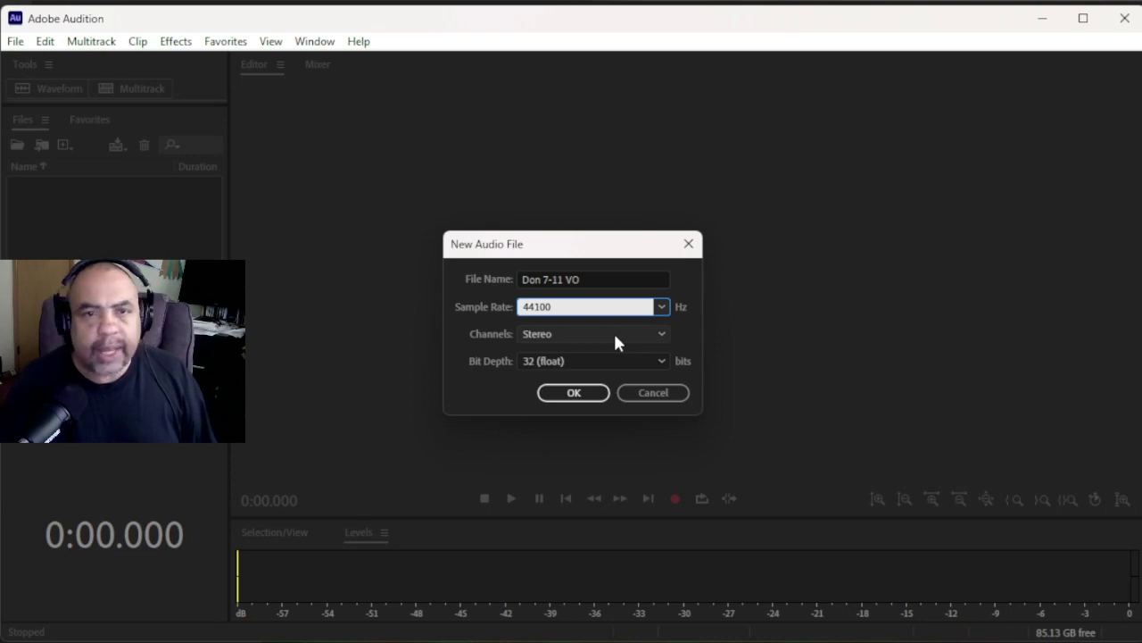
click(616, 339)
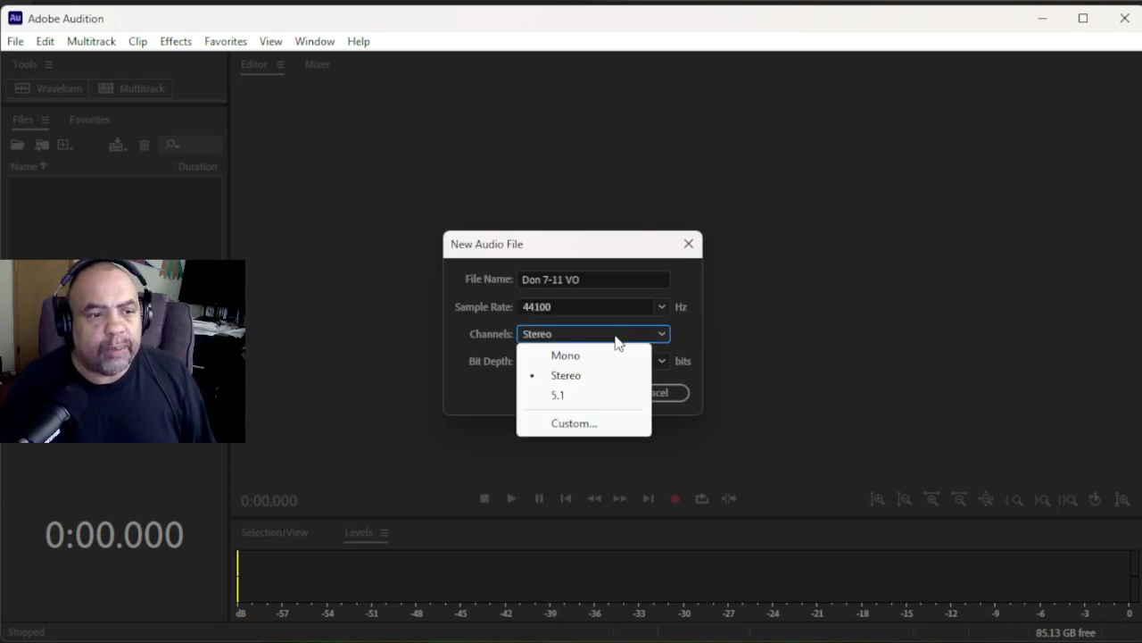
click(616, 341)
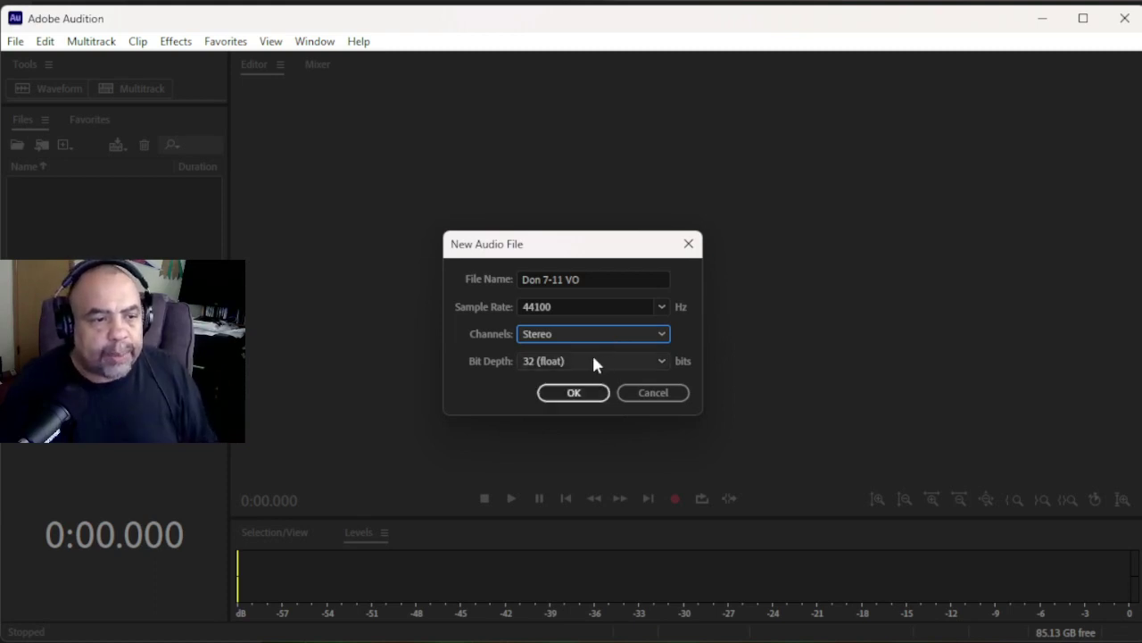
click(593, 361)
click(597, 361)
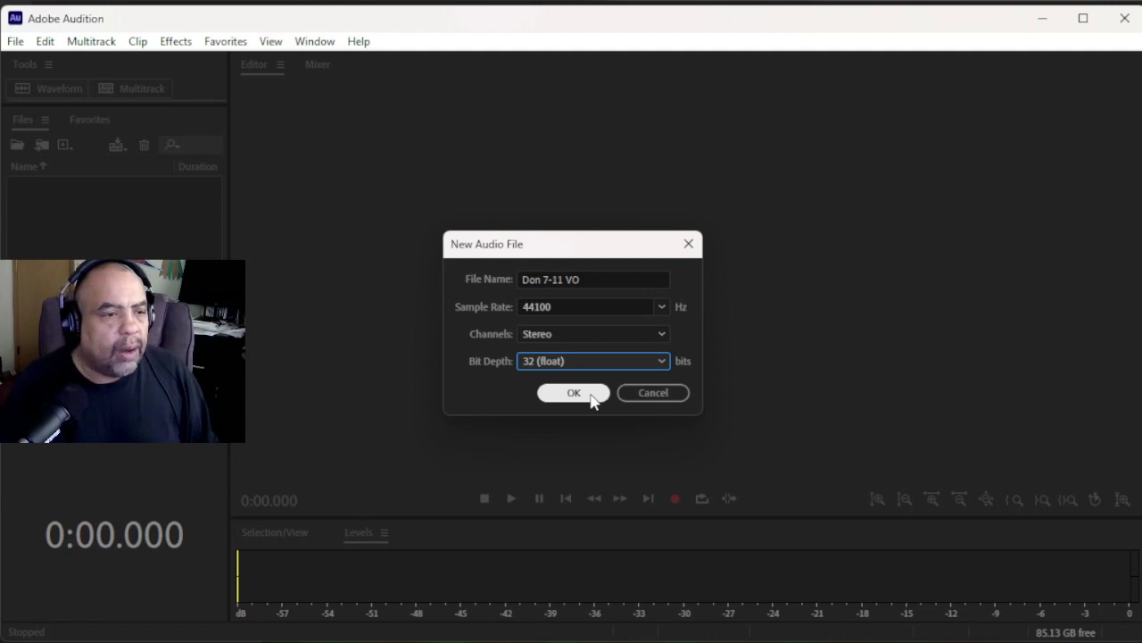
click(574, 394)
- Record the voiceover and stop, leaving an 11.794-second stereo take
key(shift+space)
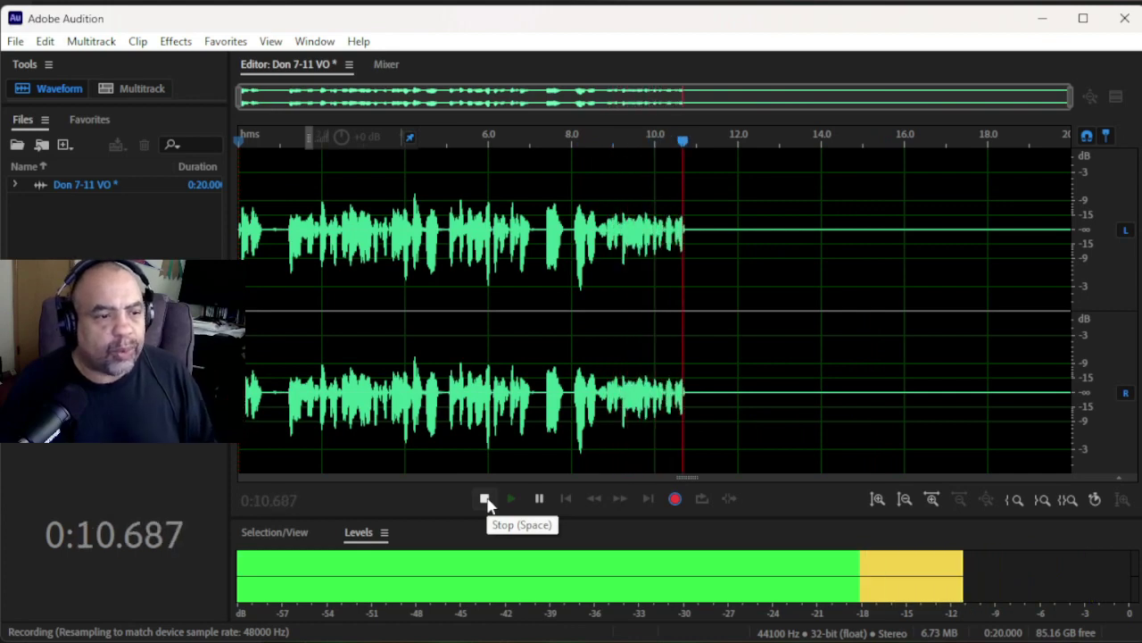
click(487, 499)
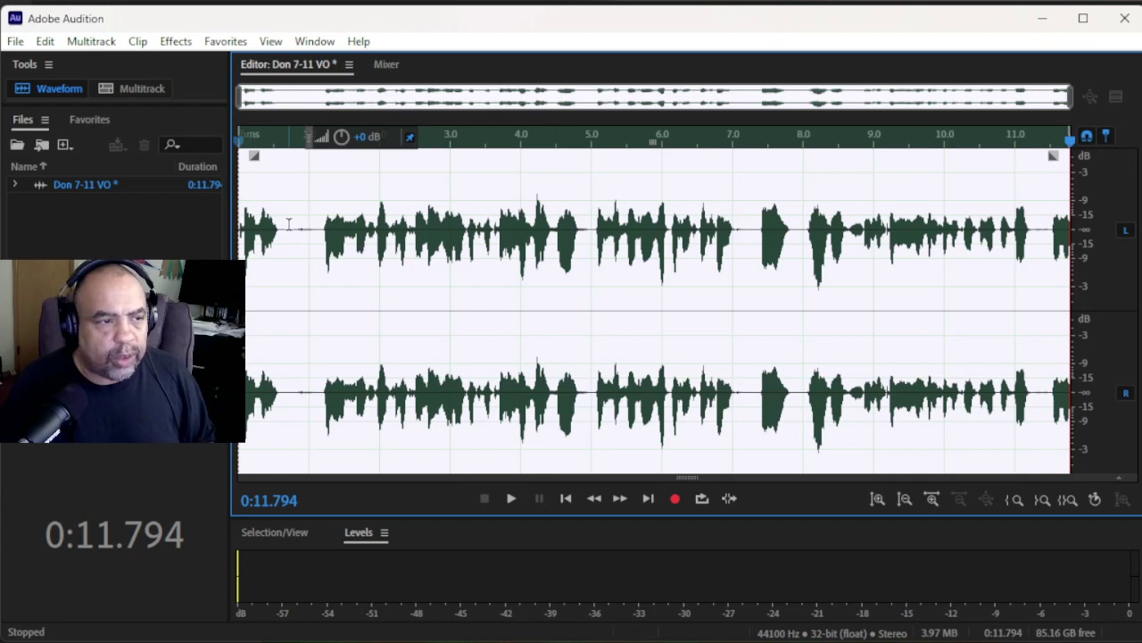
- Select the entire recorded take and delete it, leaving the file at 0:00.000
click(648, 180)
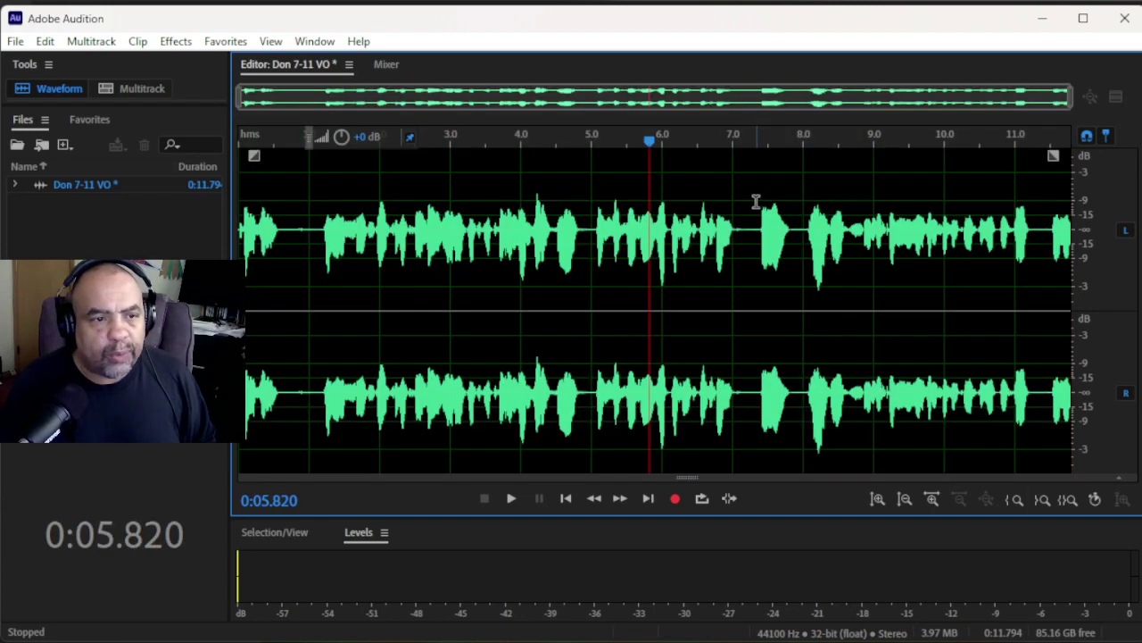
drag(751, 209, 846, 295)
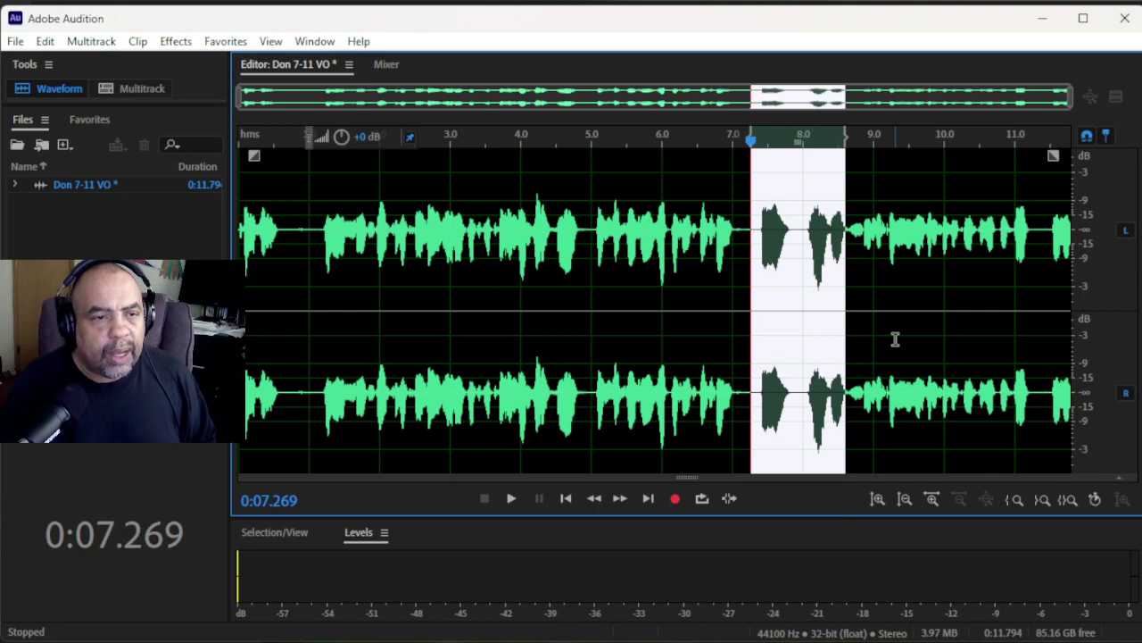
click(882, 304)
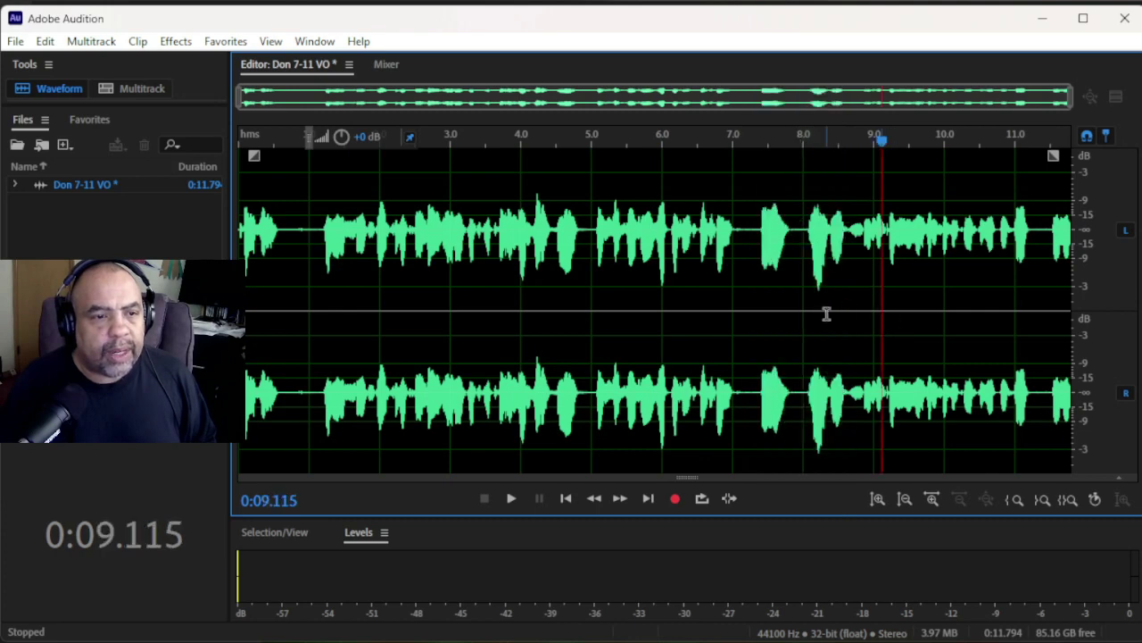
double_click(826, 314)
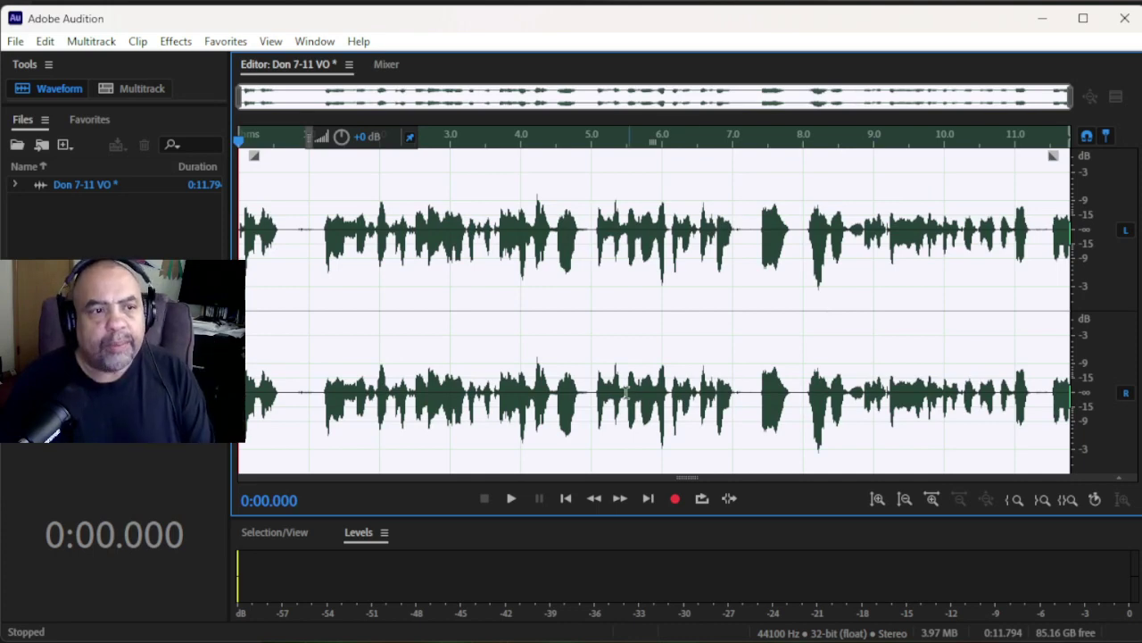
key(Delete)
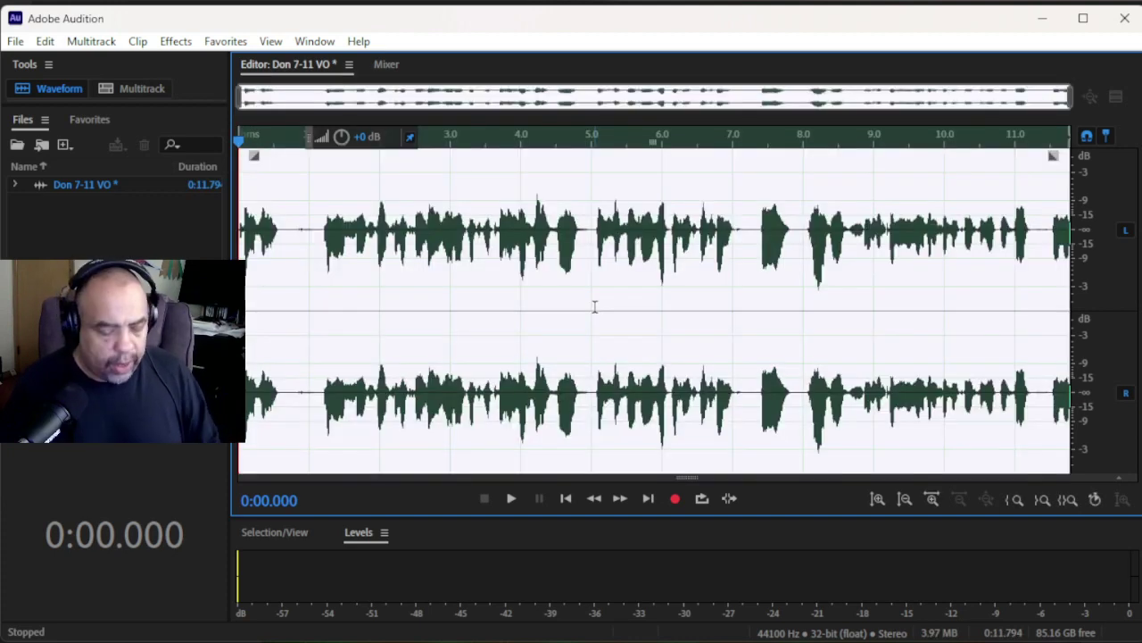
key(Delete)
- Undo Delete Audio, then toggle Undo/Redo Record to restore the 11.794-second waveform
click(45, 42)
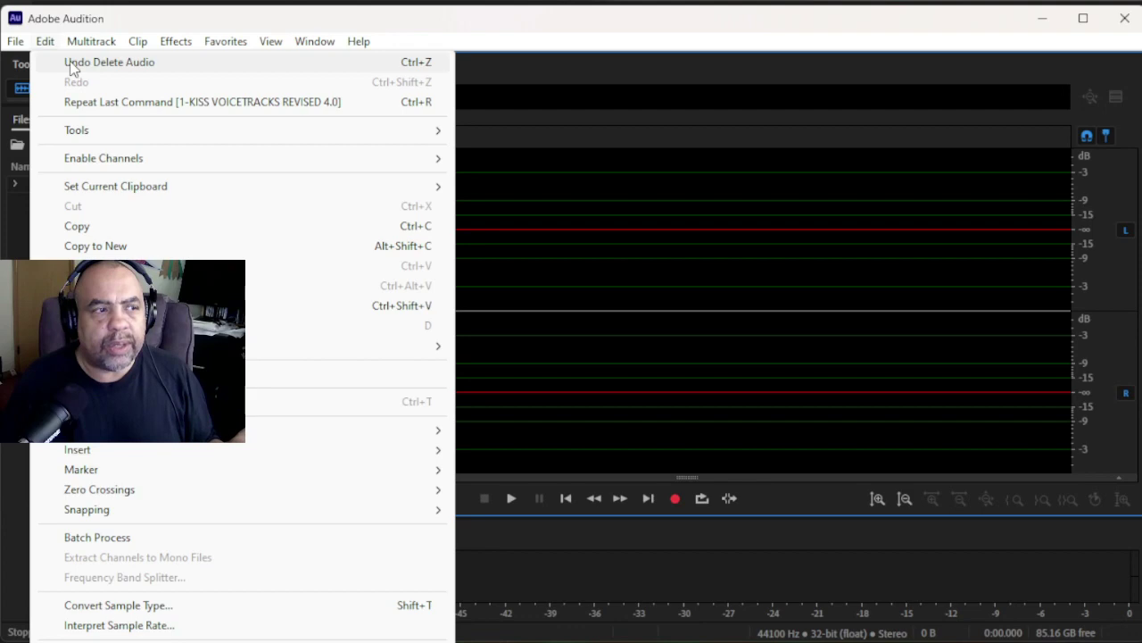
click(74, 62)
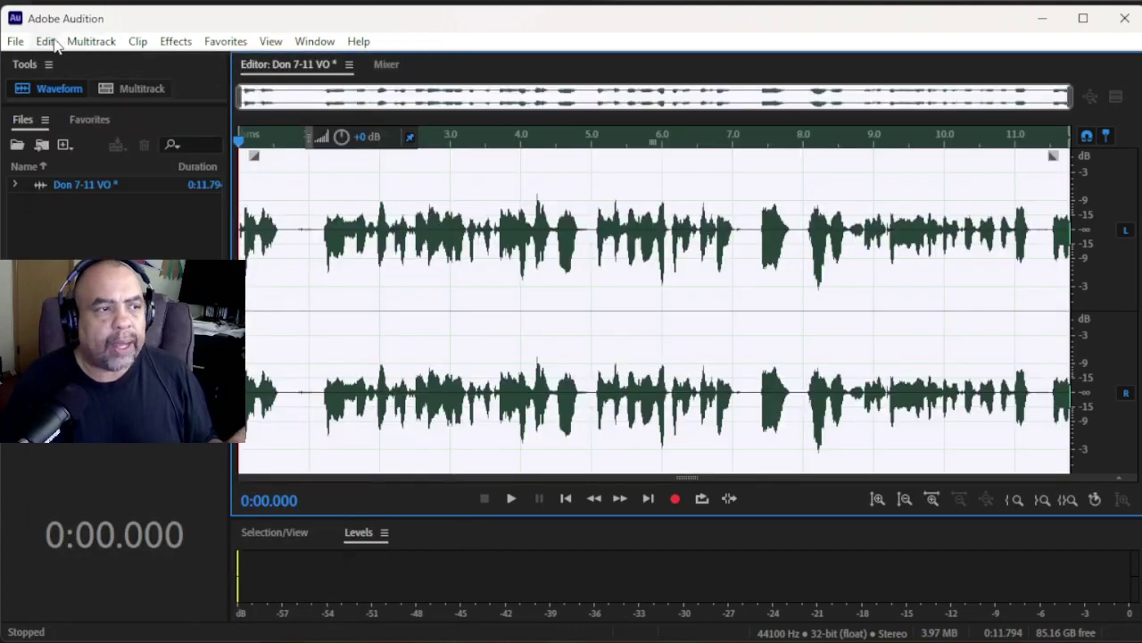
click(46, 41)
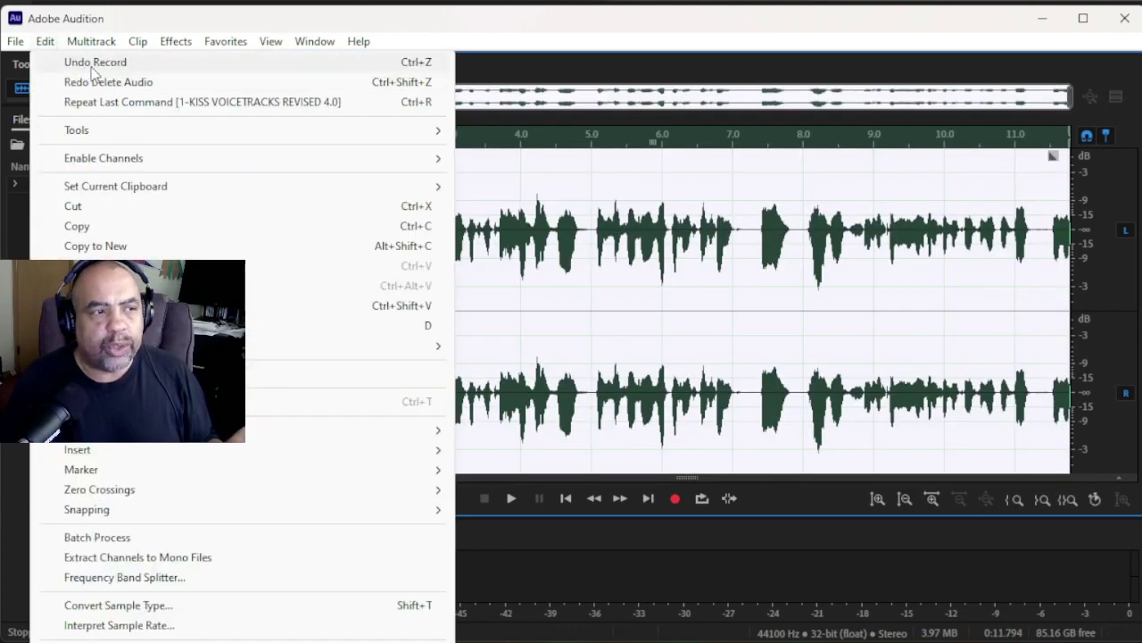
click(137, 64)
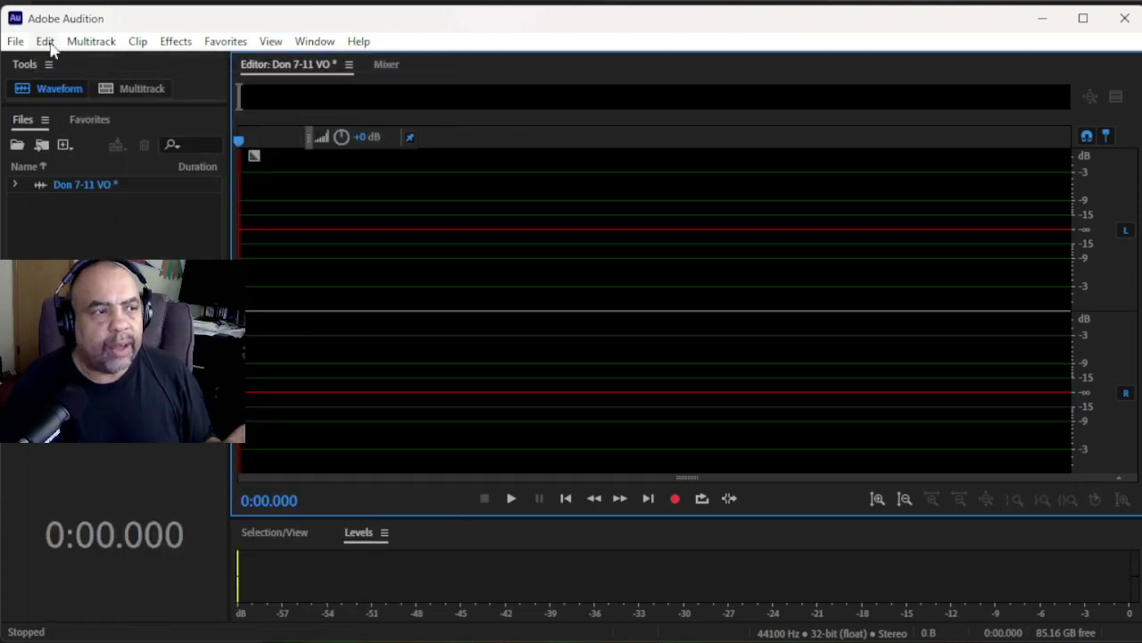
click(45, 42)
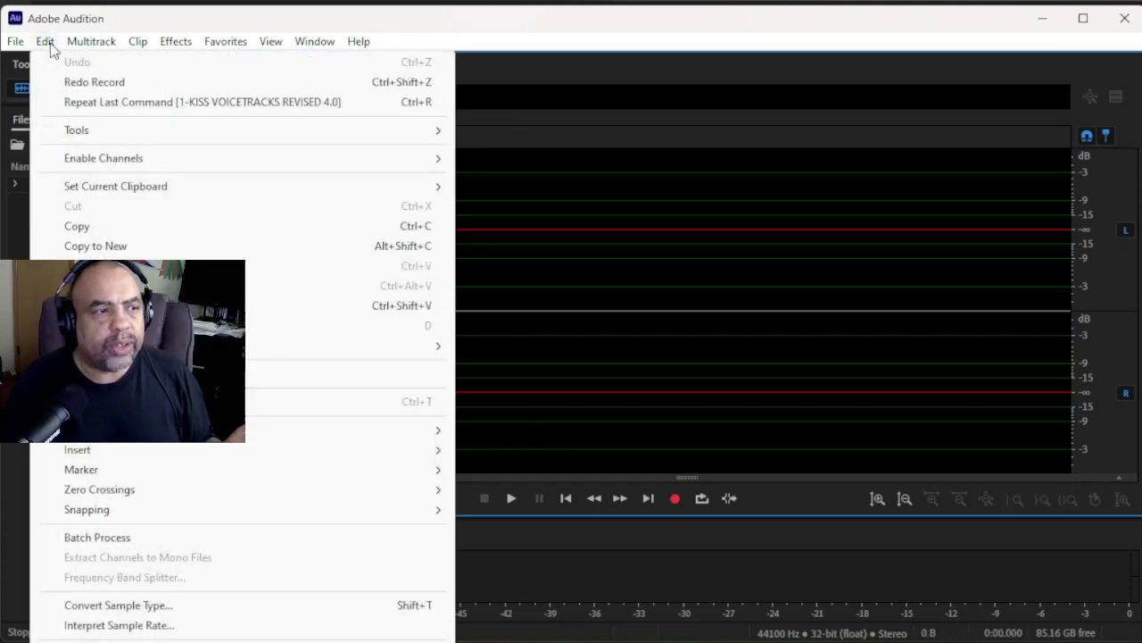
click(75, 86)
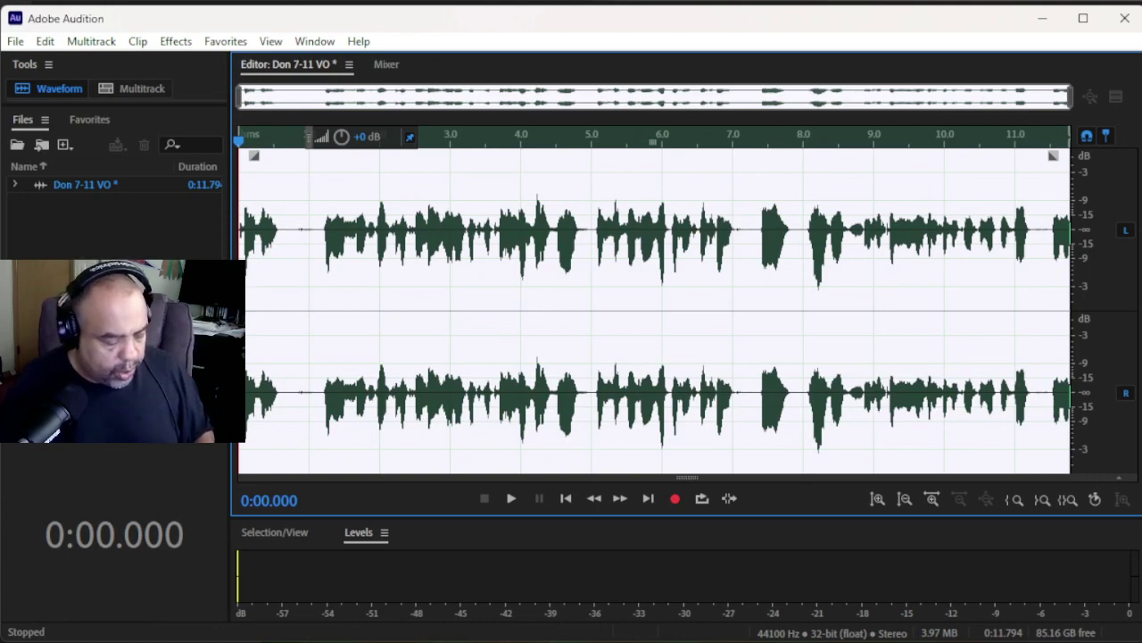
key(ctrl+z)
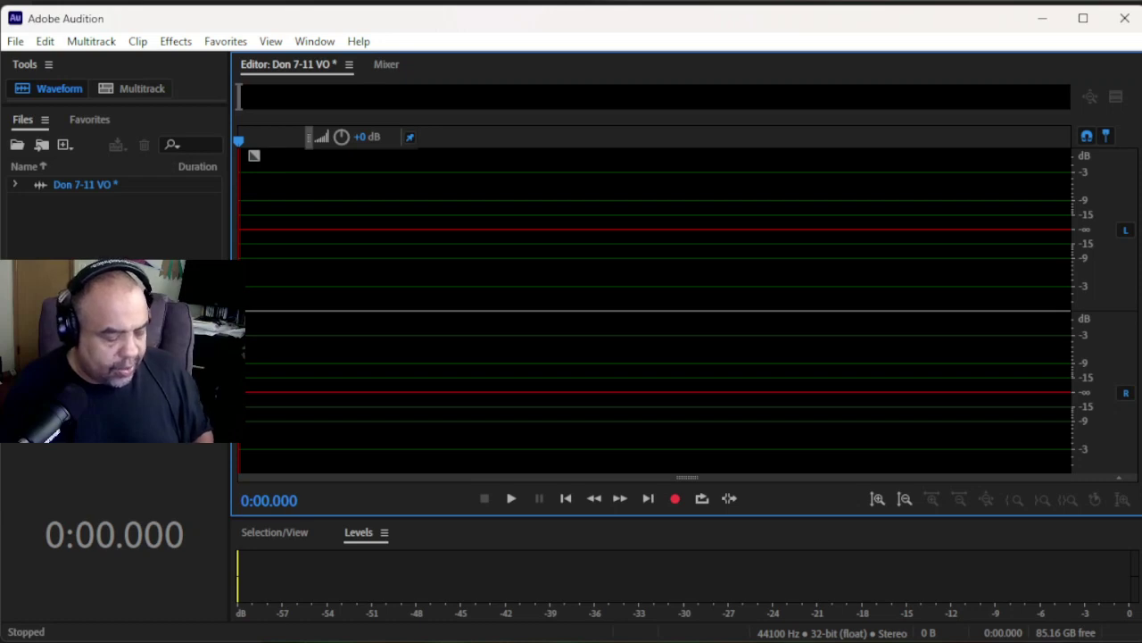
key(ctrl+shift+z)
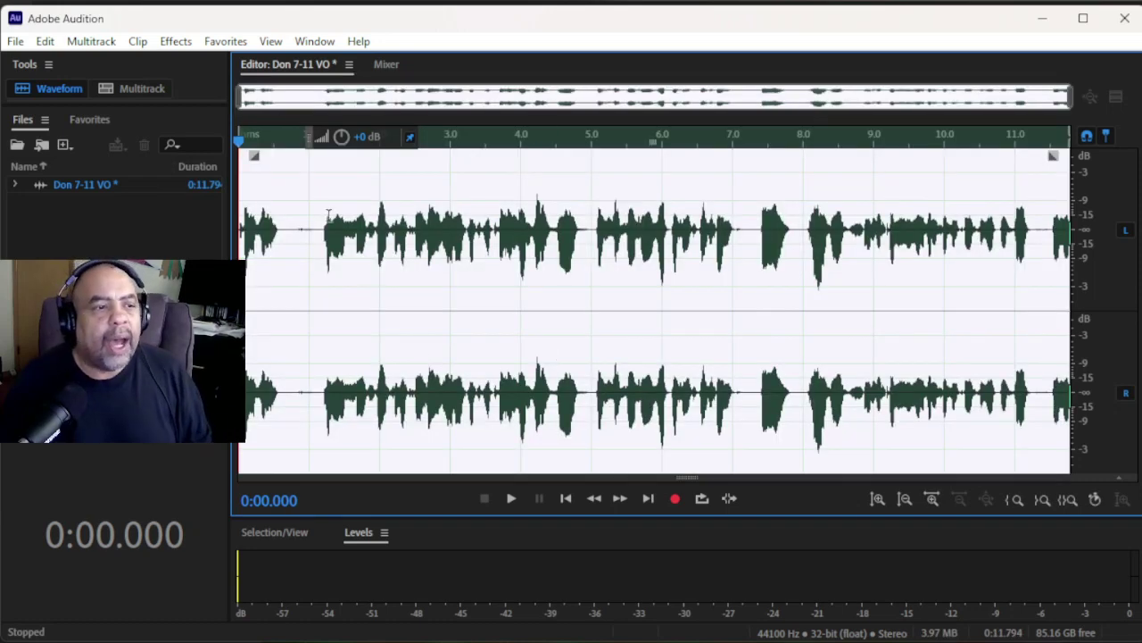
- Delete the silent gap from 0.666 to 1.166 seconds
click(309, 221)
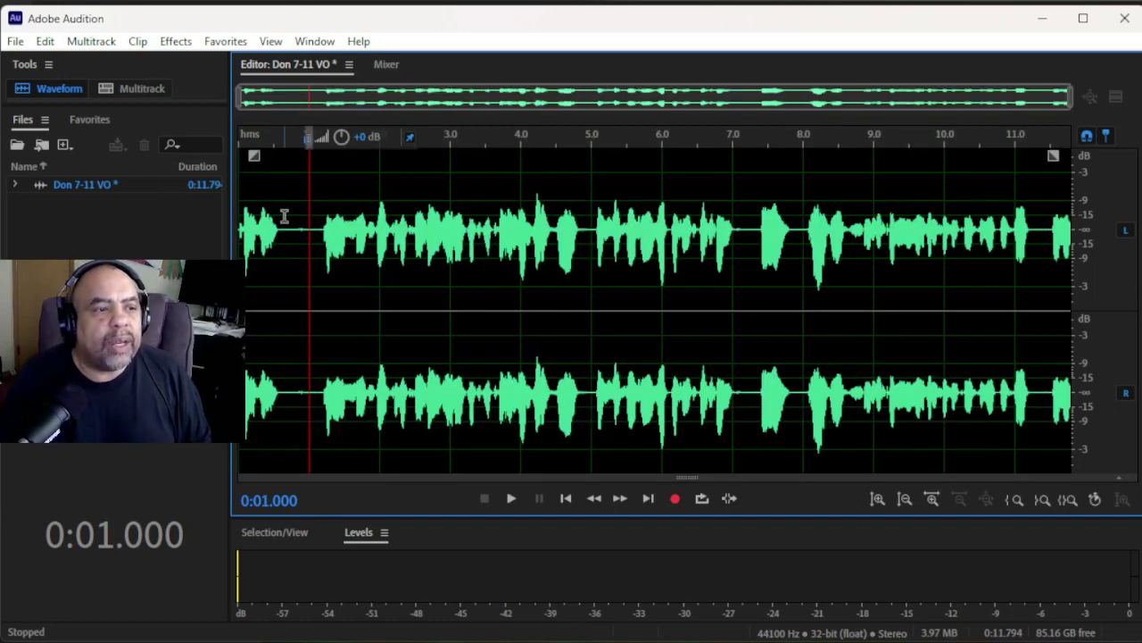
drag(285, 219, 321, 270)
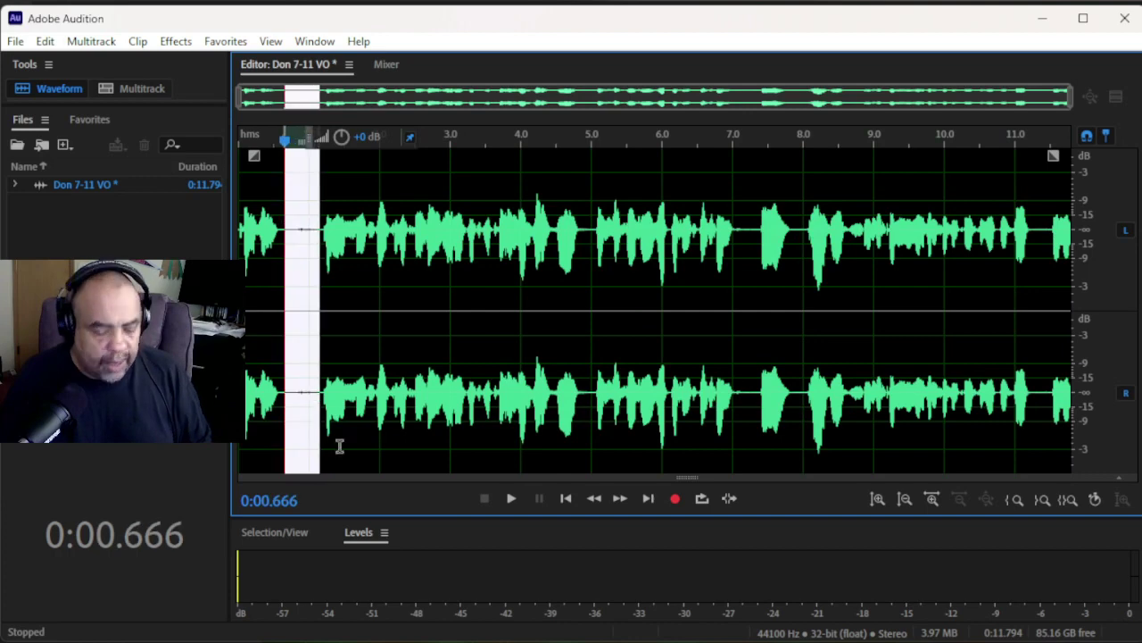
key(Delete)
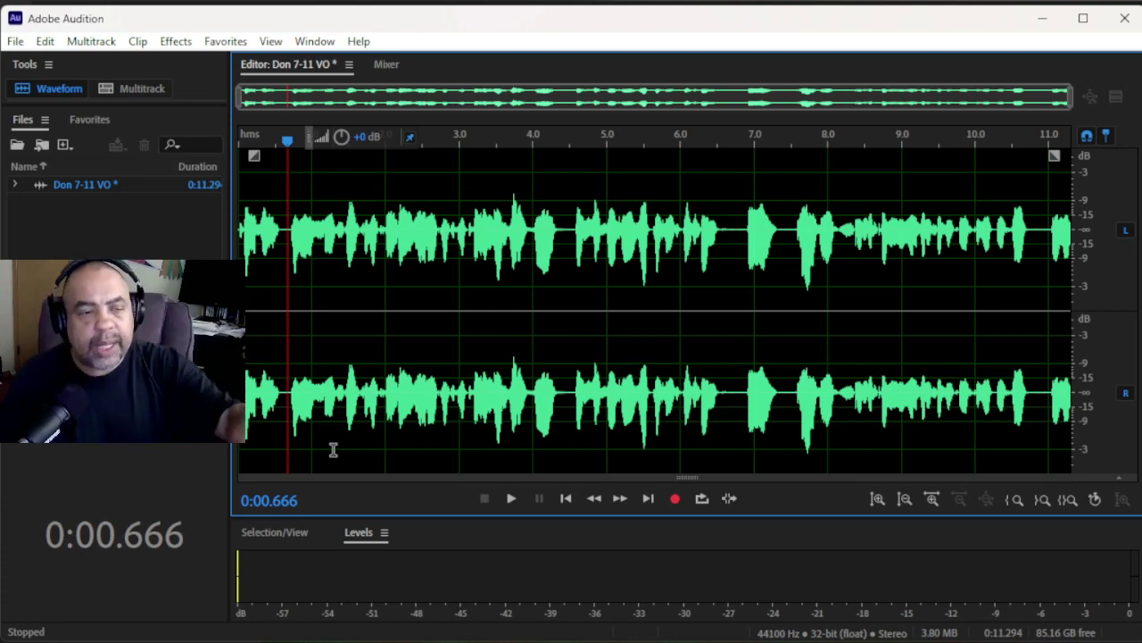
- Cut the unwanted bit around 6.65–7.4 seconds, comparing with undo before removing it again
drag(728, 206, 783, 290)
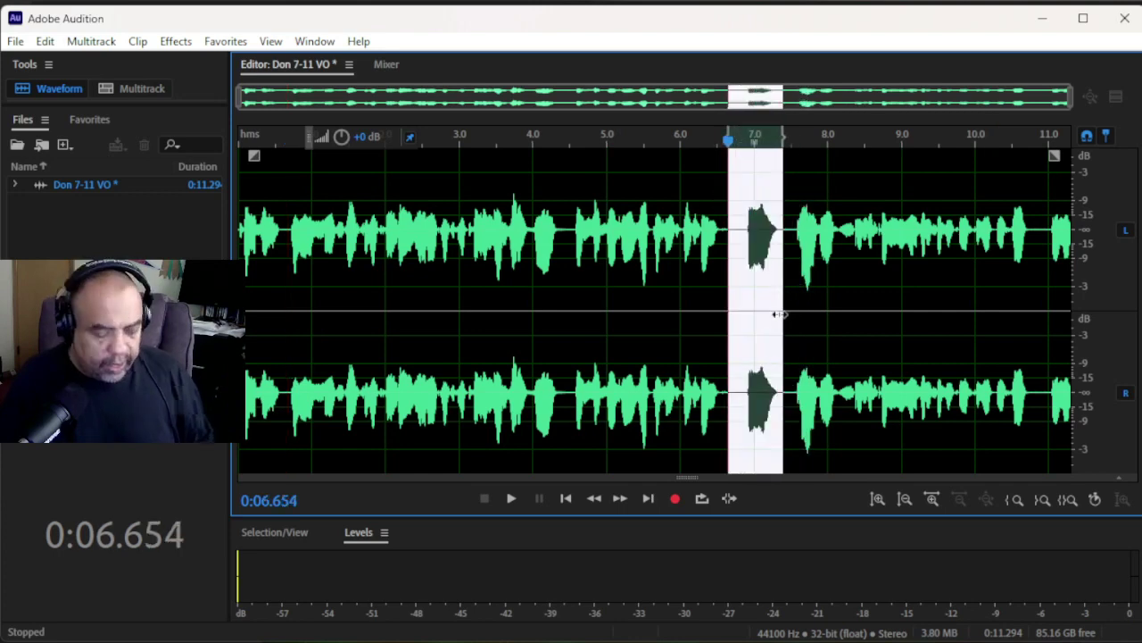
right_click(757, 306)
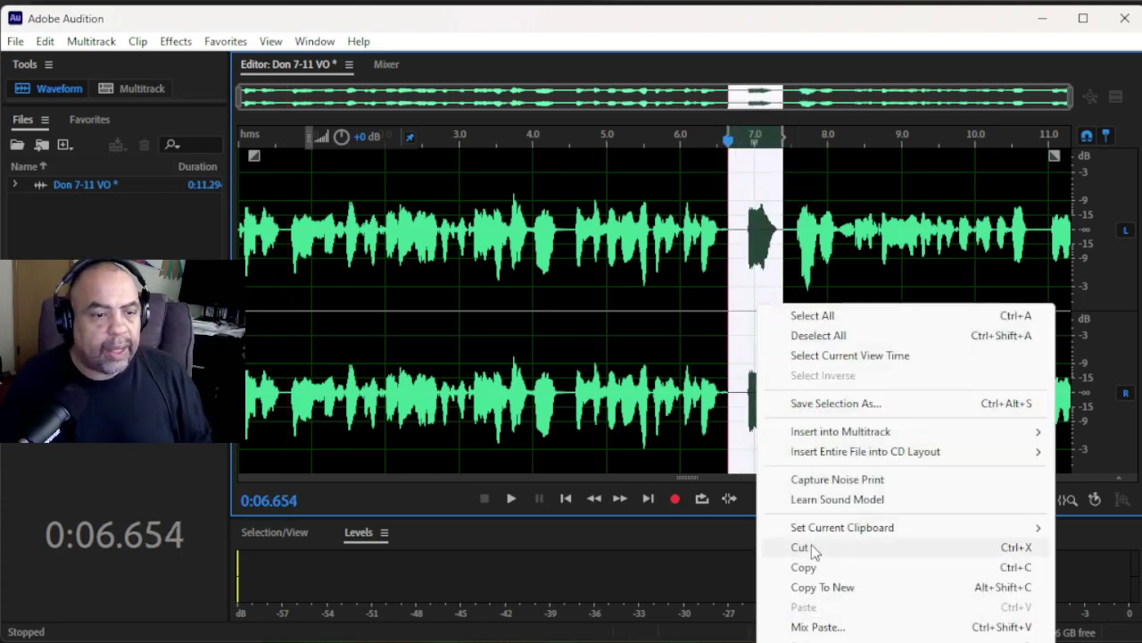
click(816, 636)
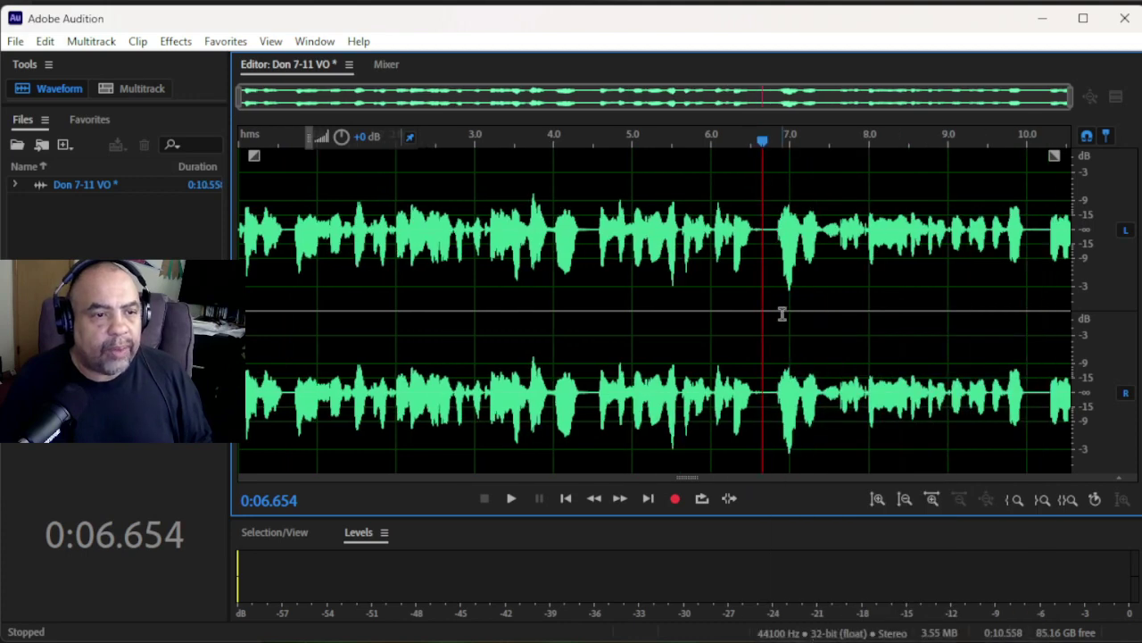
key(ctrl+z)
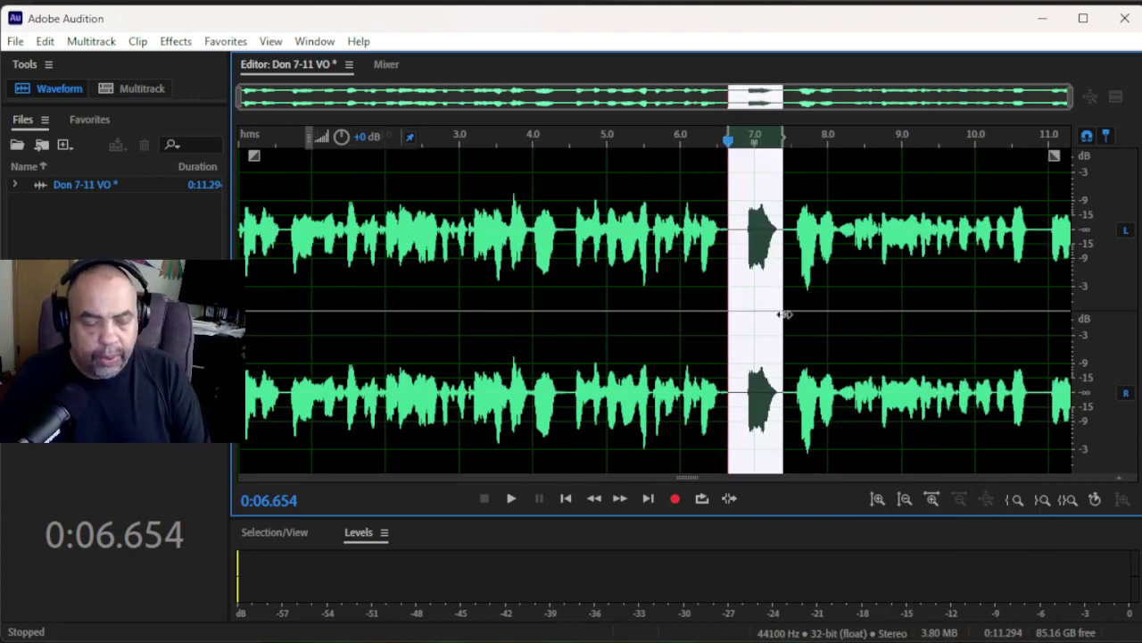
key(Delete)
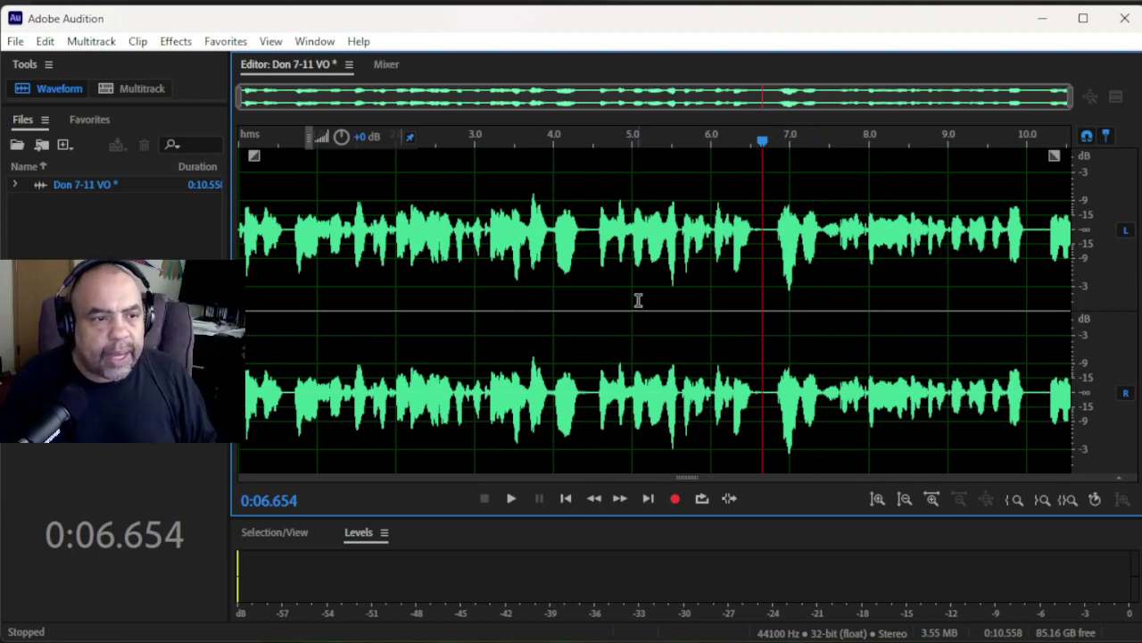
click(398, 244)
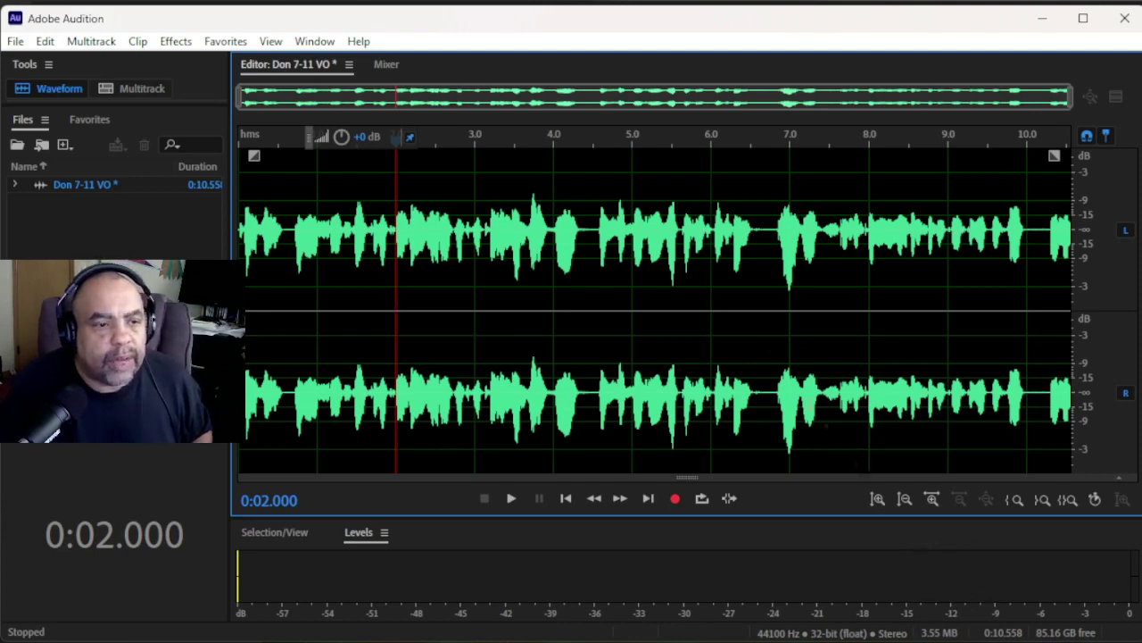
- Clear the whole file with Ctrl+A and Delete, then start recording a new take
click(687, 248)
click(692, 276)
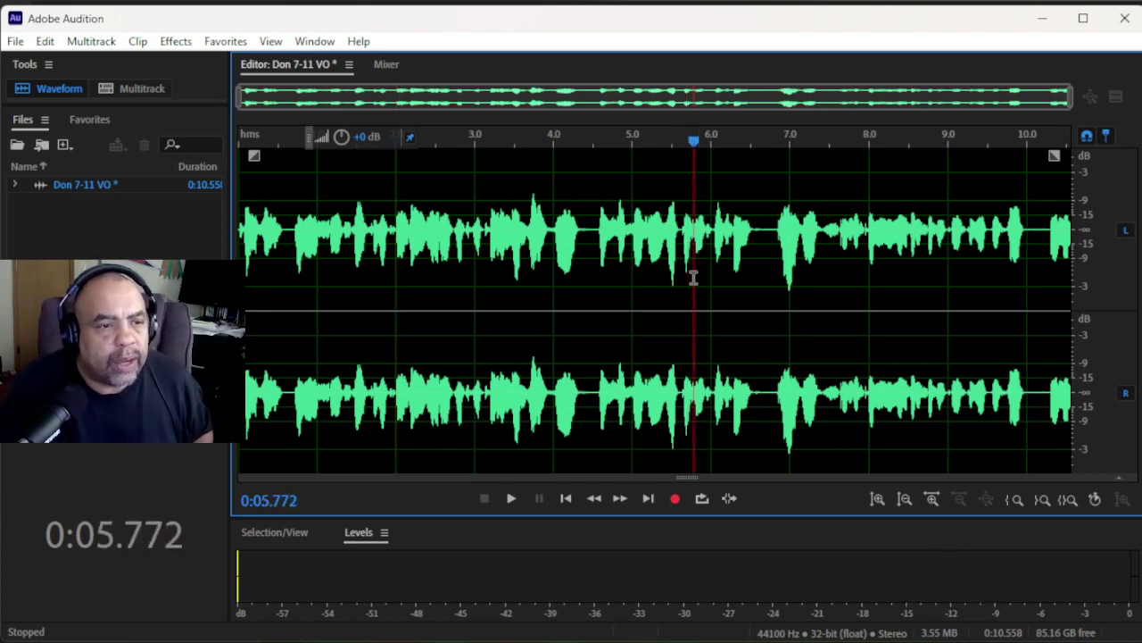
key(ctrl+a)
key(Delete)
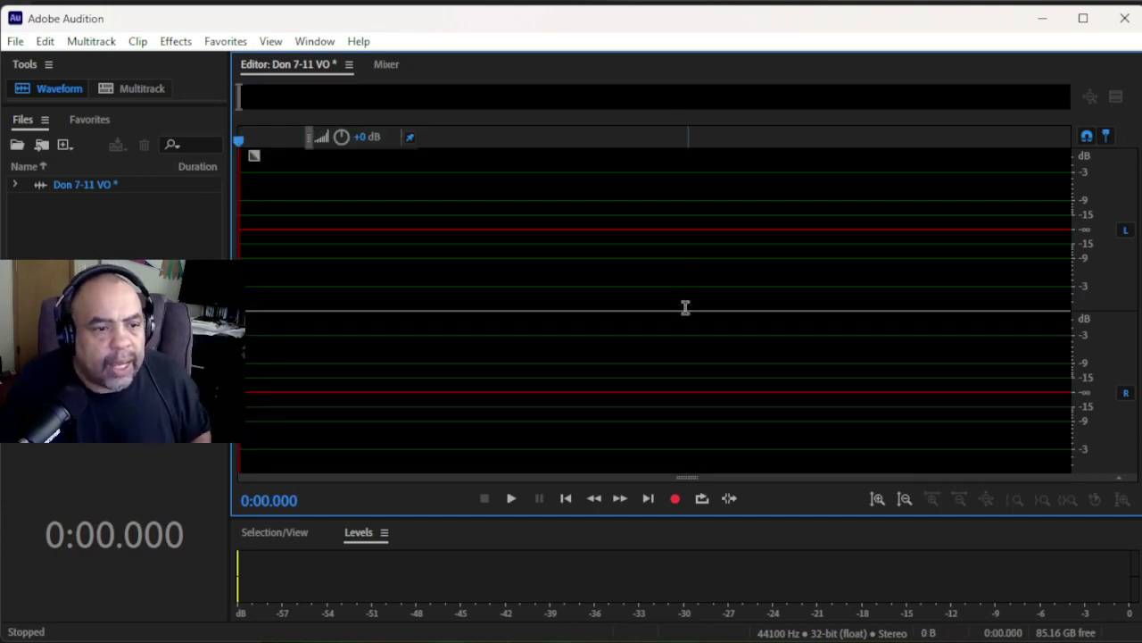
click(676, 499)
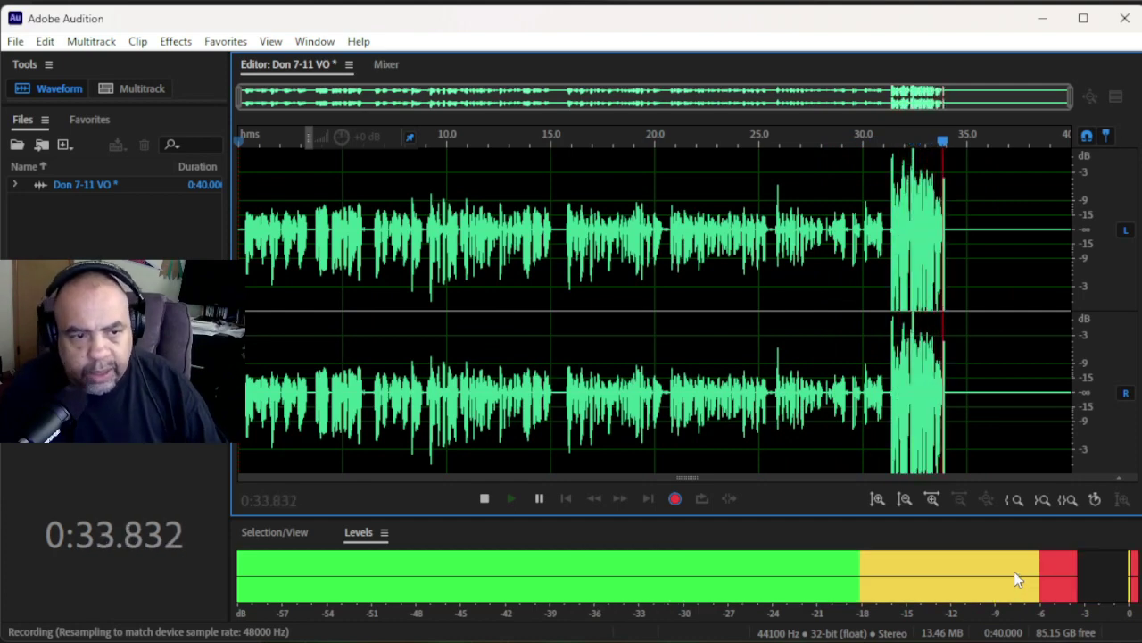
- Stop the 36.047-second take and play back its ending from about 31 seconds
click(483, 499)
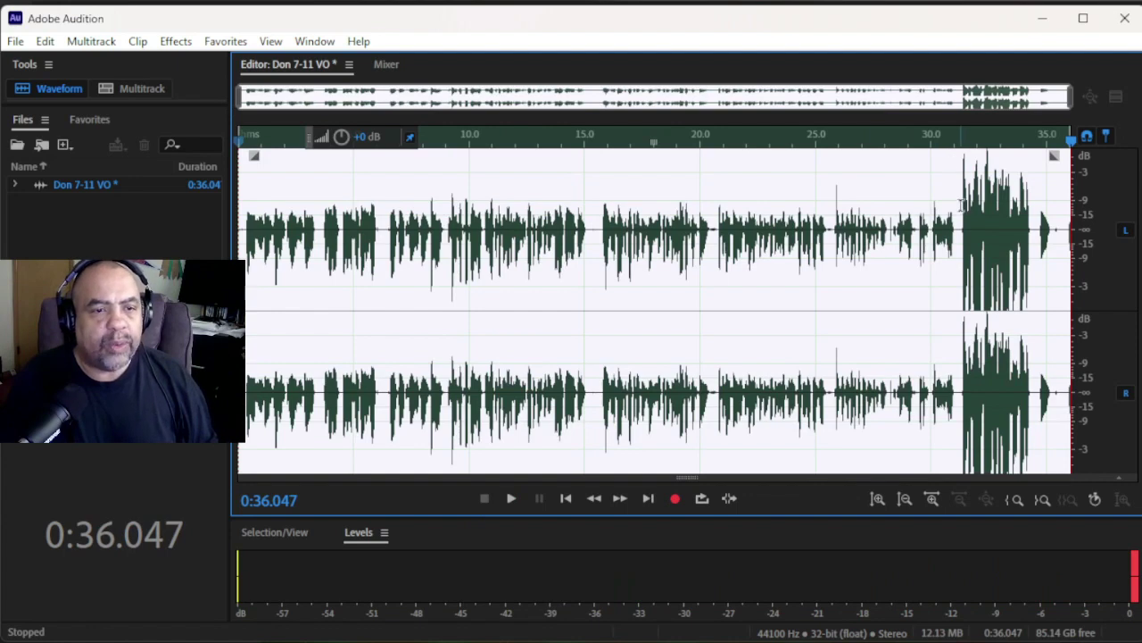
click(961, 205)
key(space)
key(space)
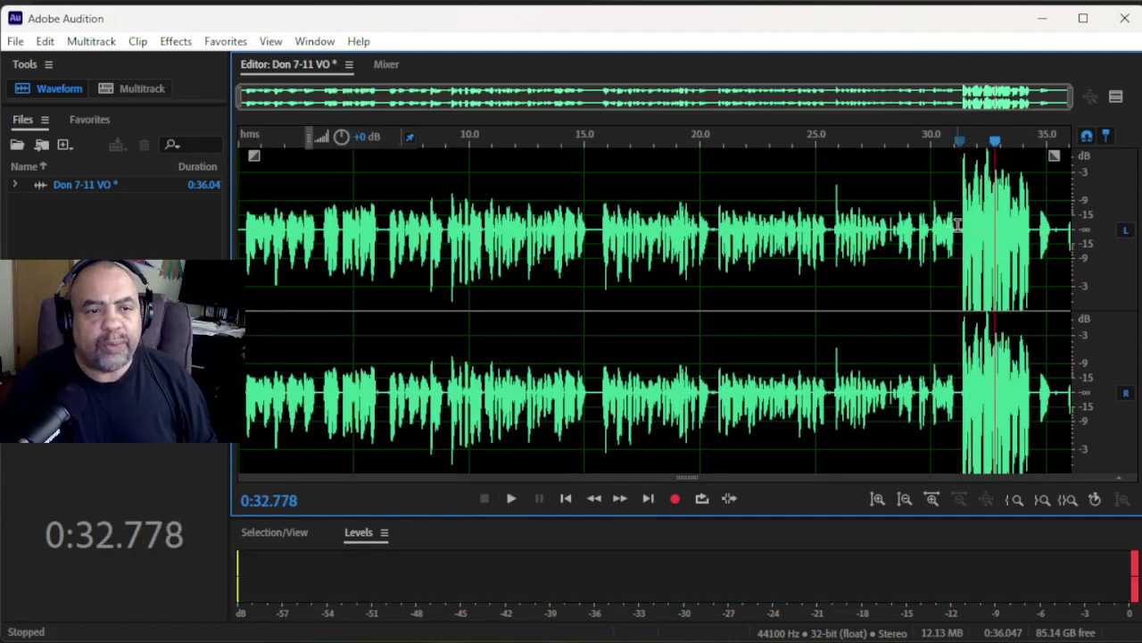
- Lower the volume of the loud 31–34.5 second passage and play it back to check
drag(958, 223, 1036, 284)
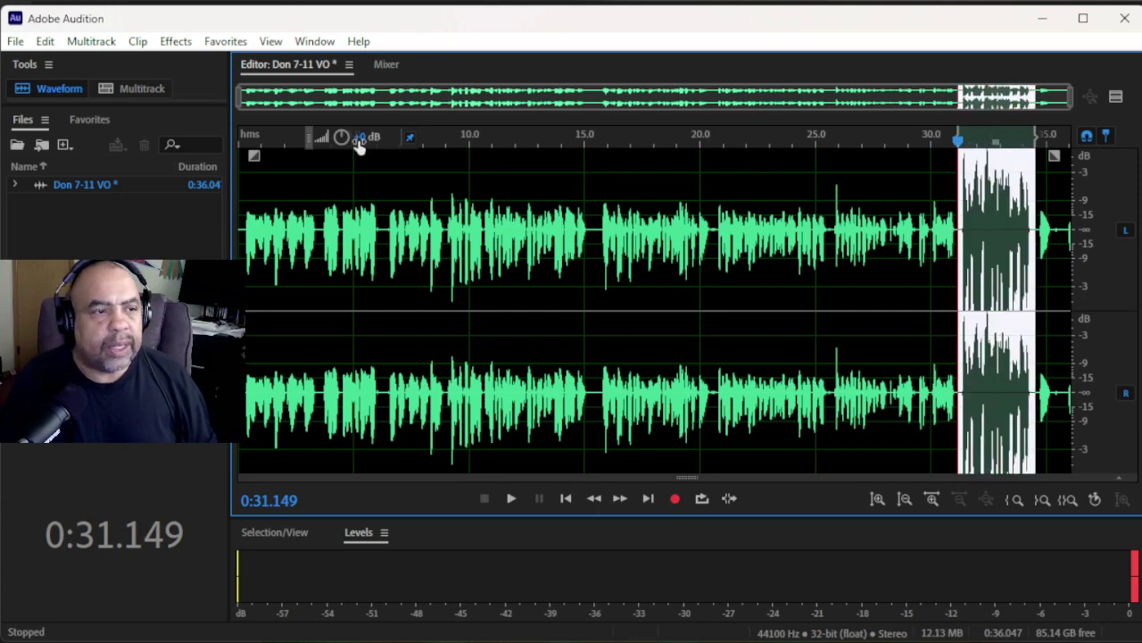
drag(341, 136, 361, 219)
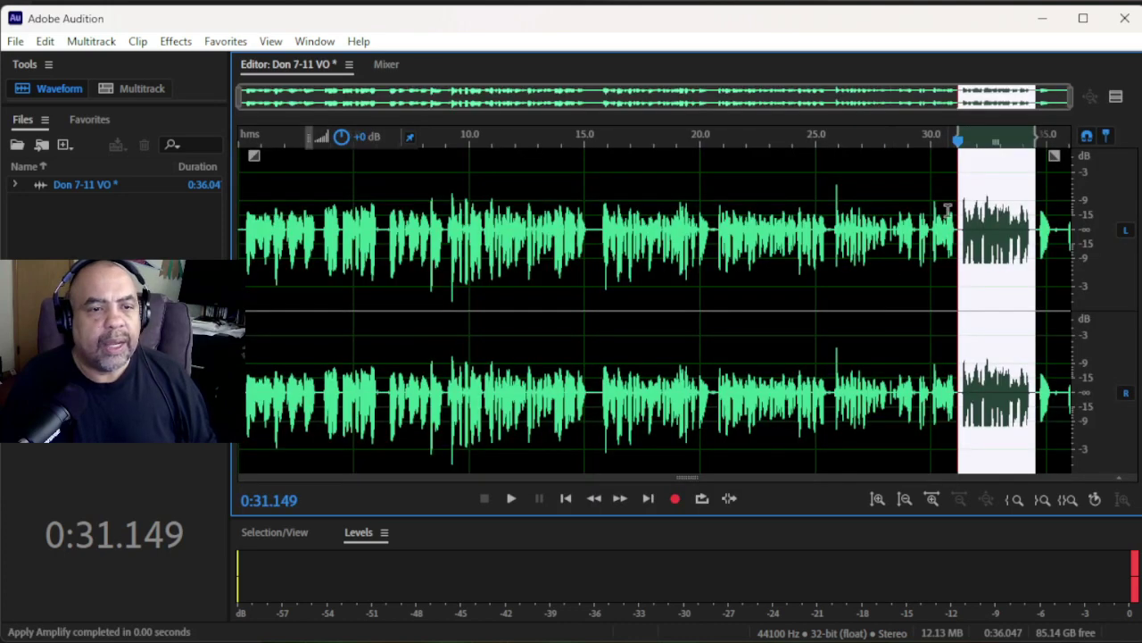
click(941, 164)
key(space)
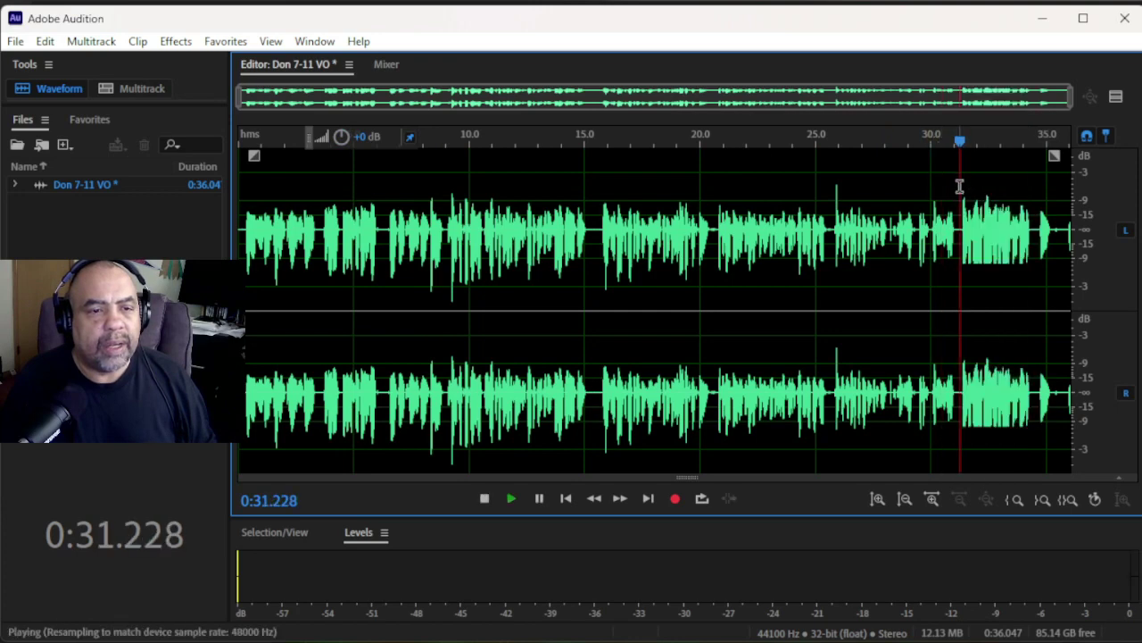
key(space)
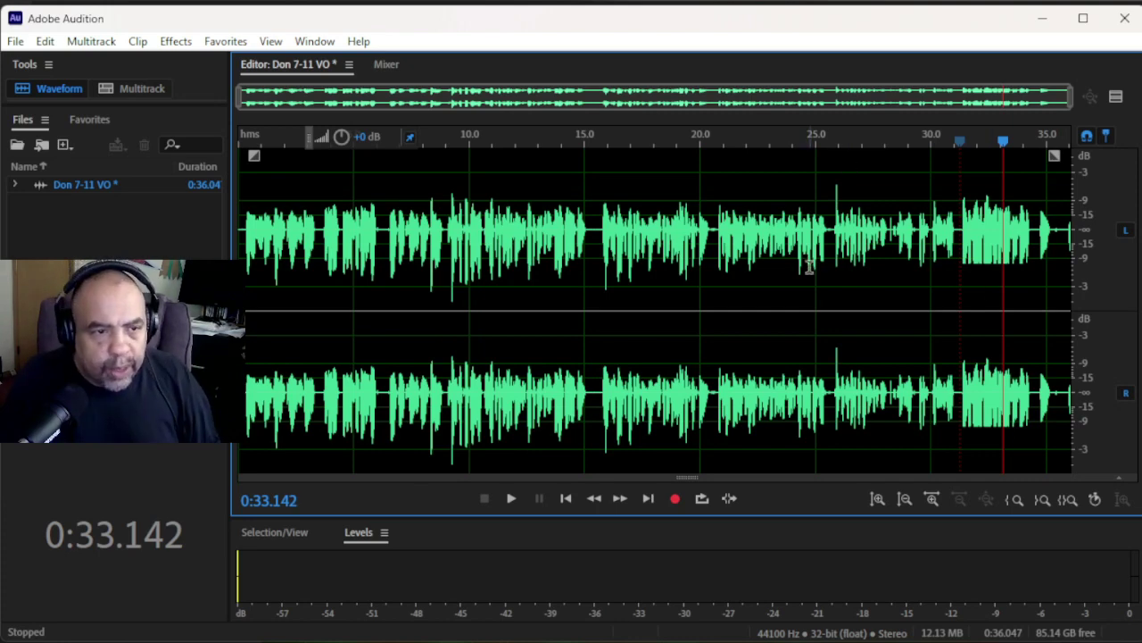
click(1061, 223)
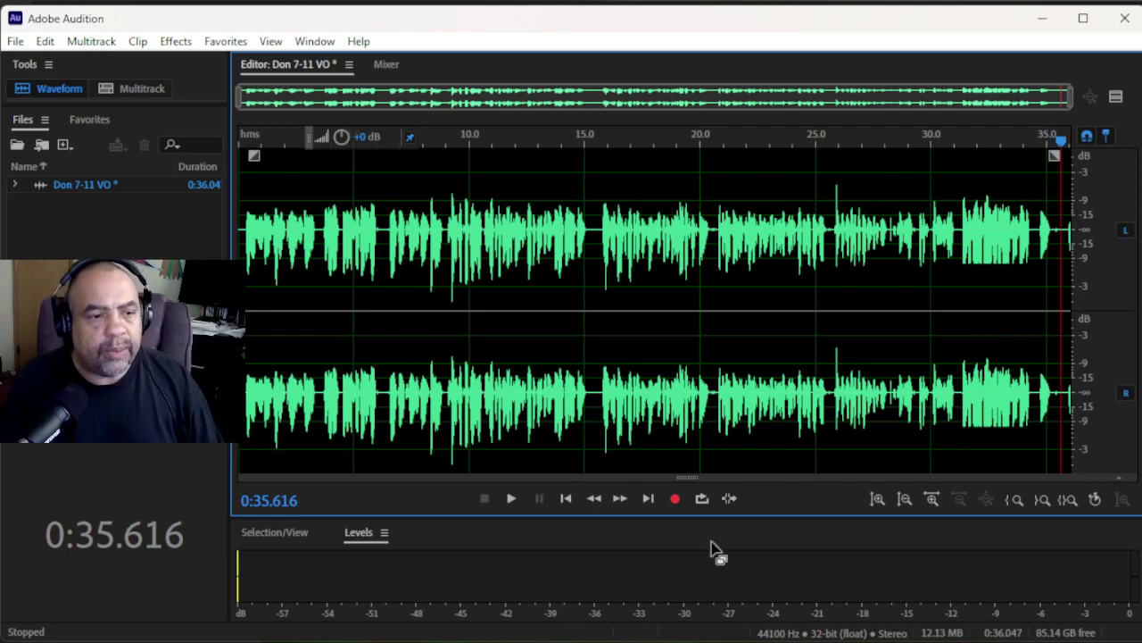
- Record extra narration at the end, extending the take to 39.812 seconds, and review playback
click(674, 498)
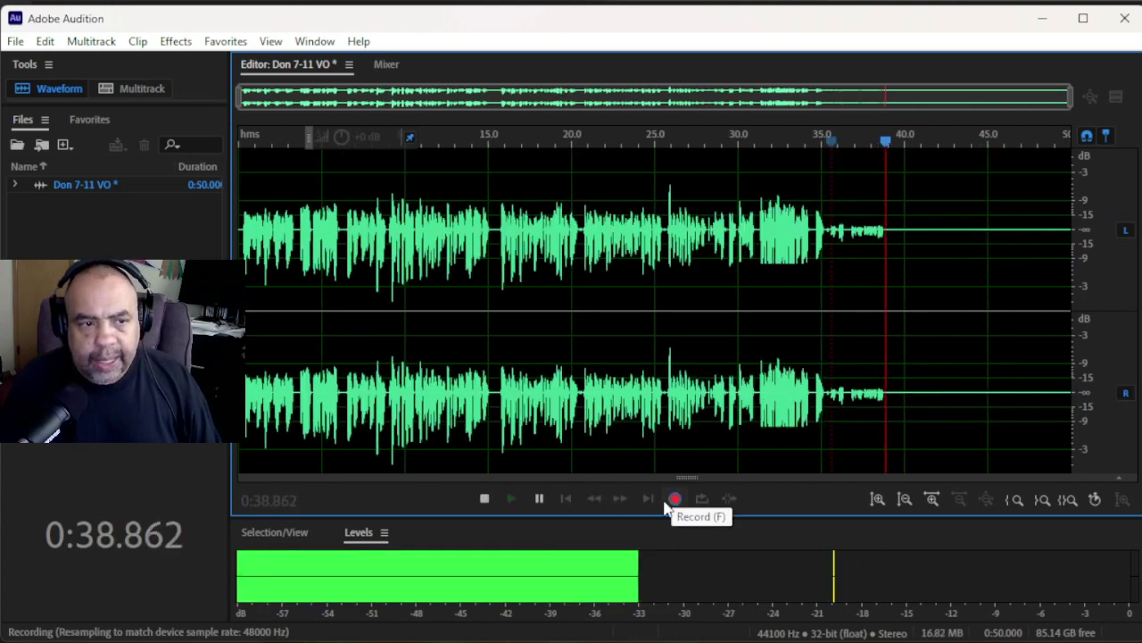
click(485, 498)
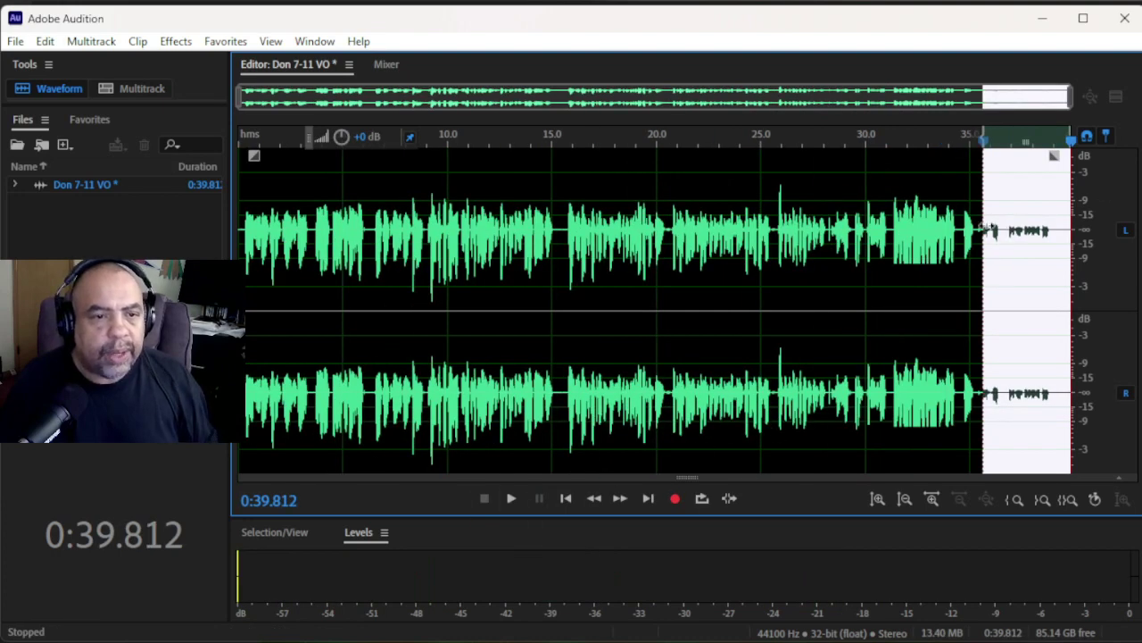
key(space)
key(space)
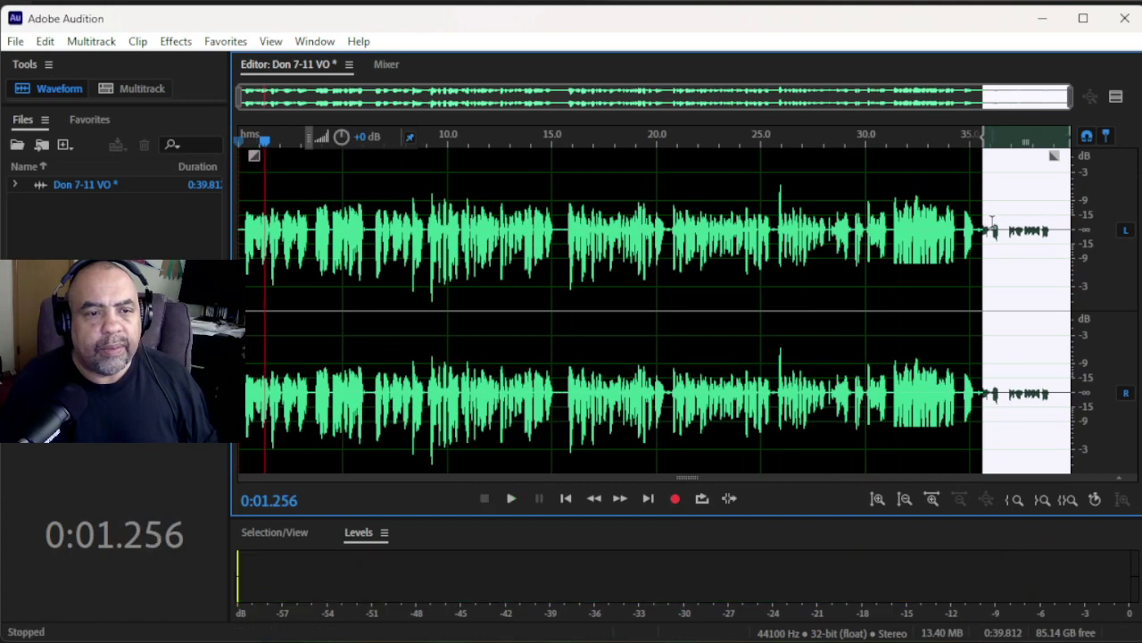
click(990, 221)
key(space)
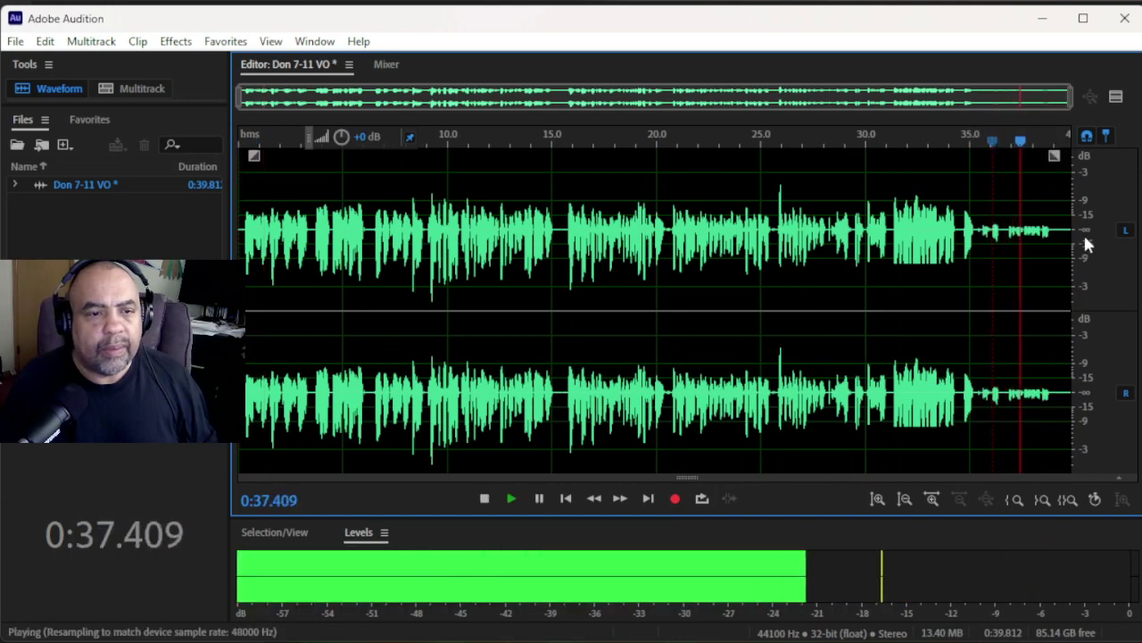
key(space)
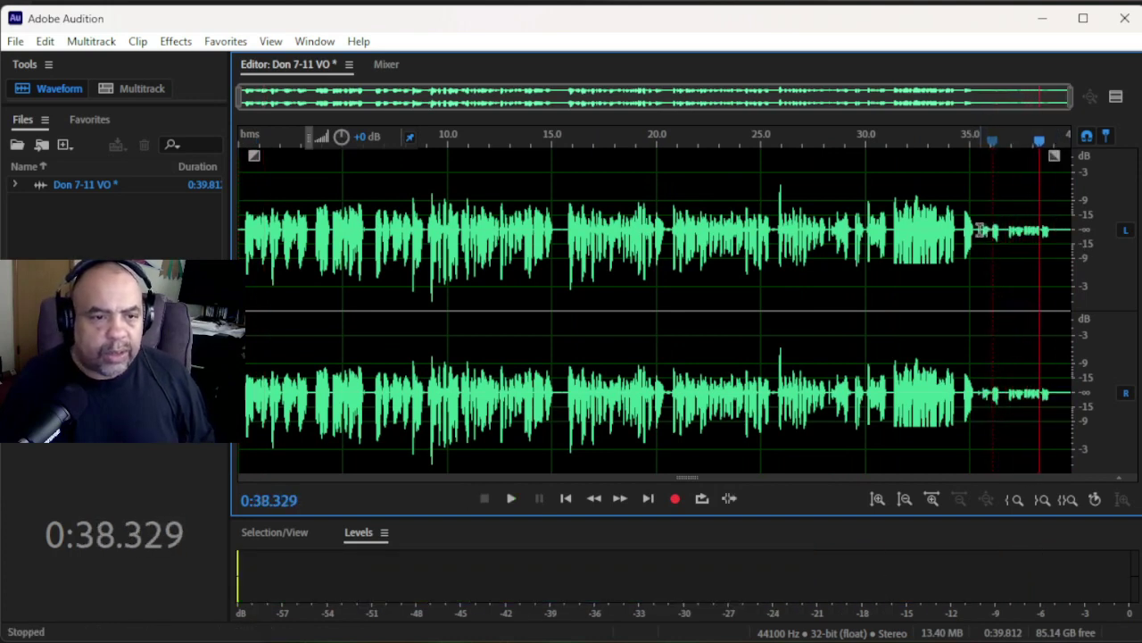
- Select the quiet tail from 35 seconds to the end
drag(971, 228, 991, 234)
click(1046, 250)
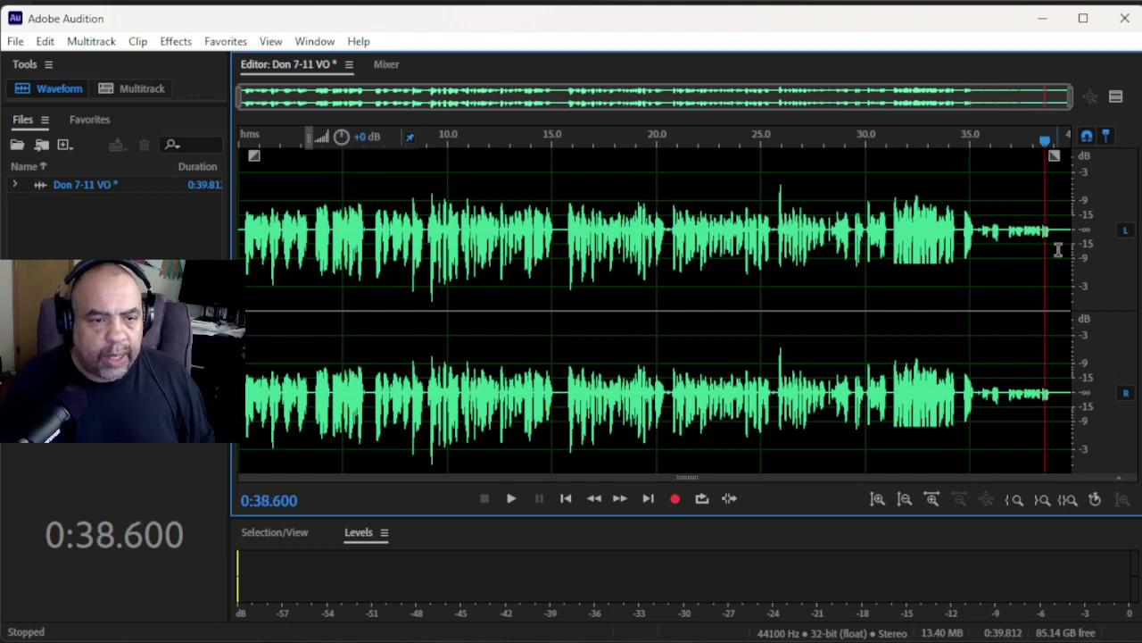
drag(1061, 247, 979, 279)
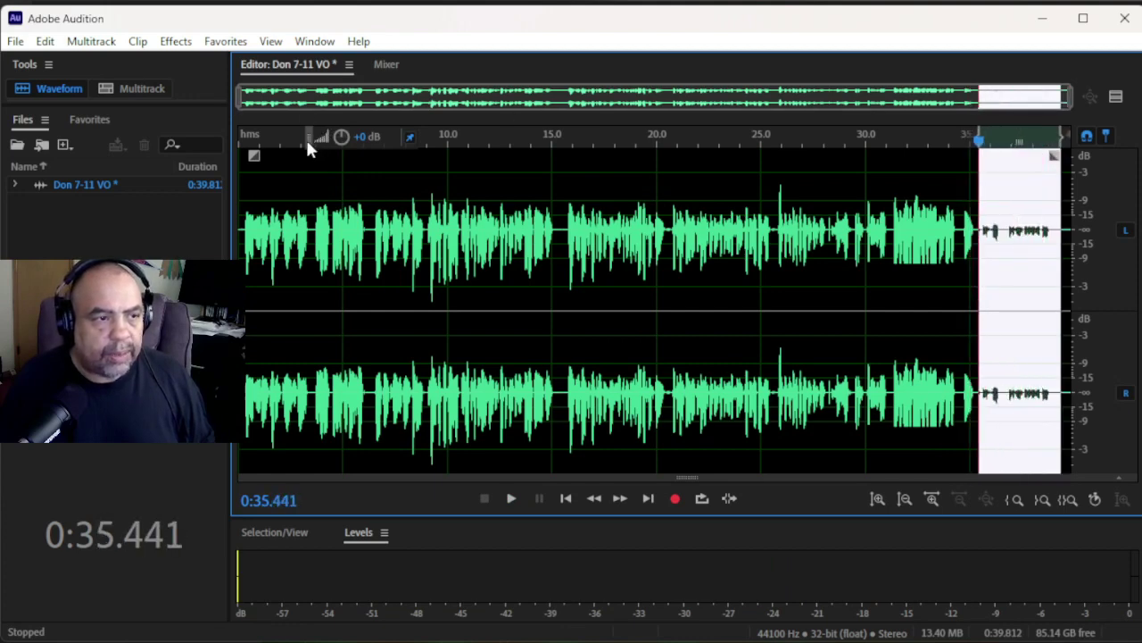
- Raise the quiet tail about 15 dB with the HUD amplitude knob, then ease it down slightly
drag(309, 141, 746, 174)
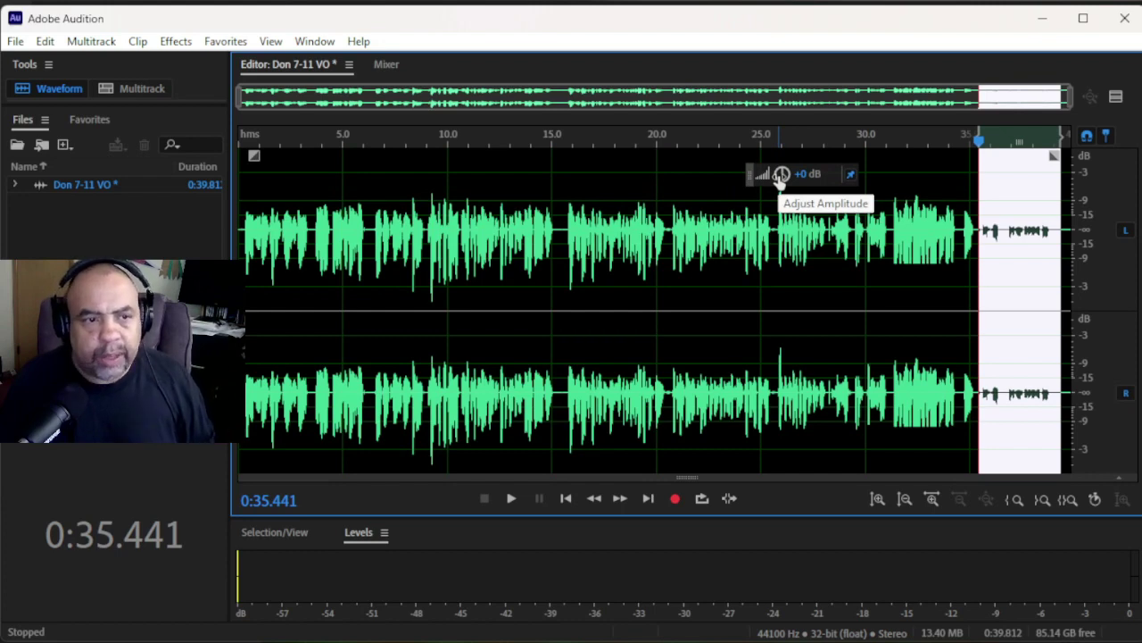
click(781, 175)
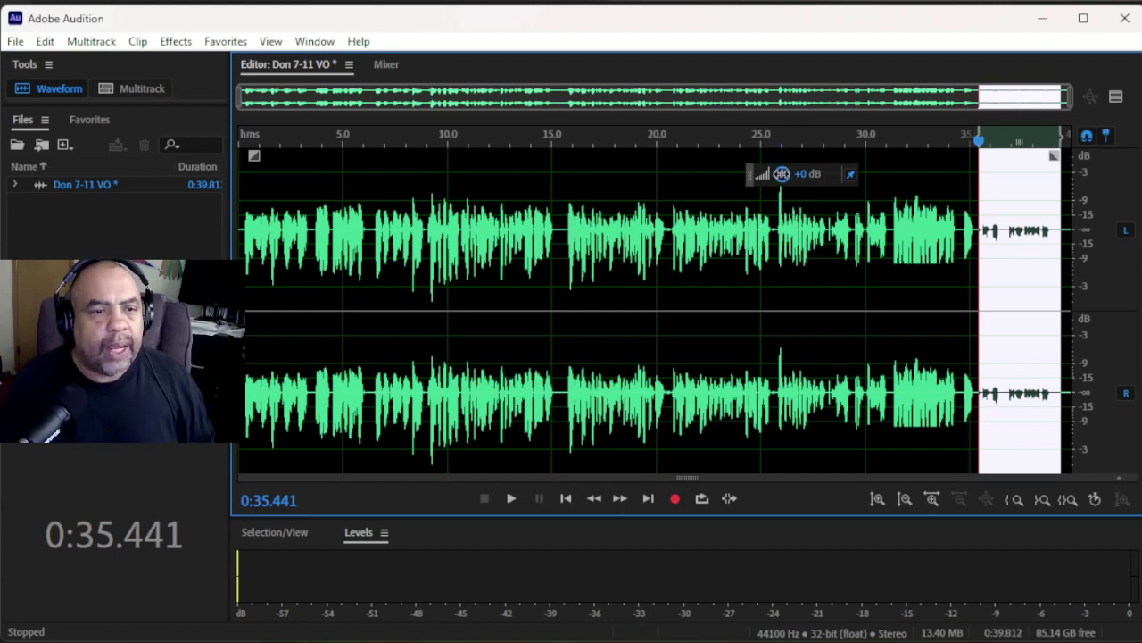
drag(781, 174, 780, 93)
click(876, 207)
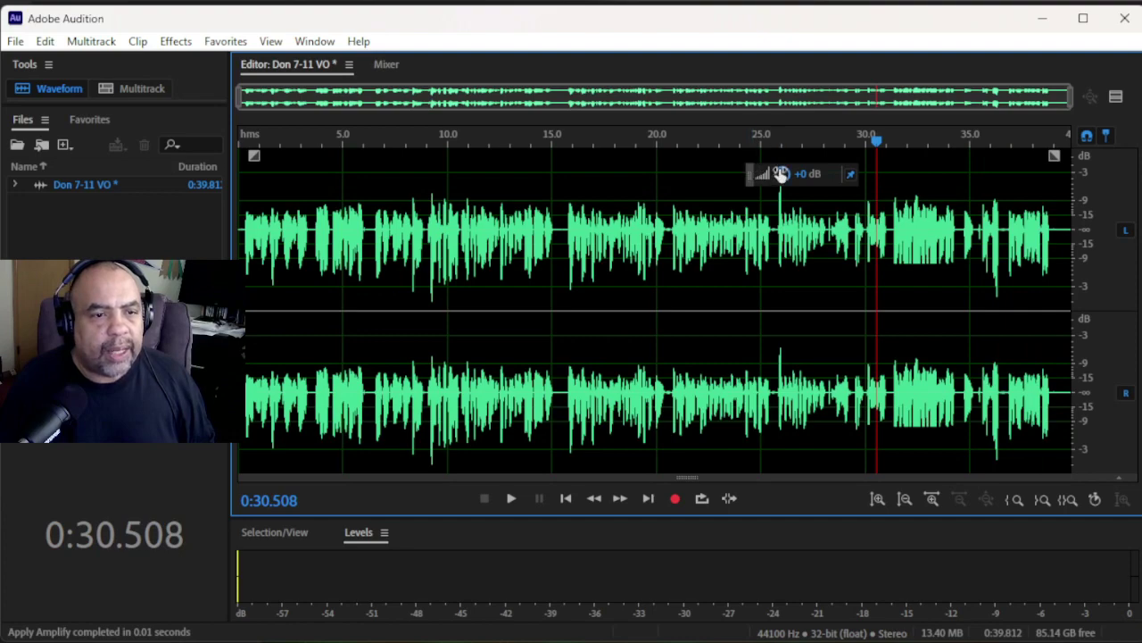
mouse_move(780, 173)
mouse_down()
mouse_move(782, 215)
mouse_move(782, 158)
mouse_up()
click(969, 207)
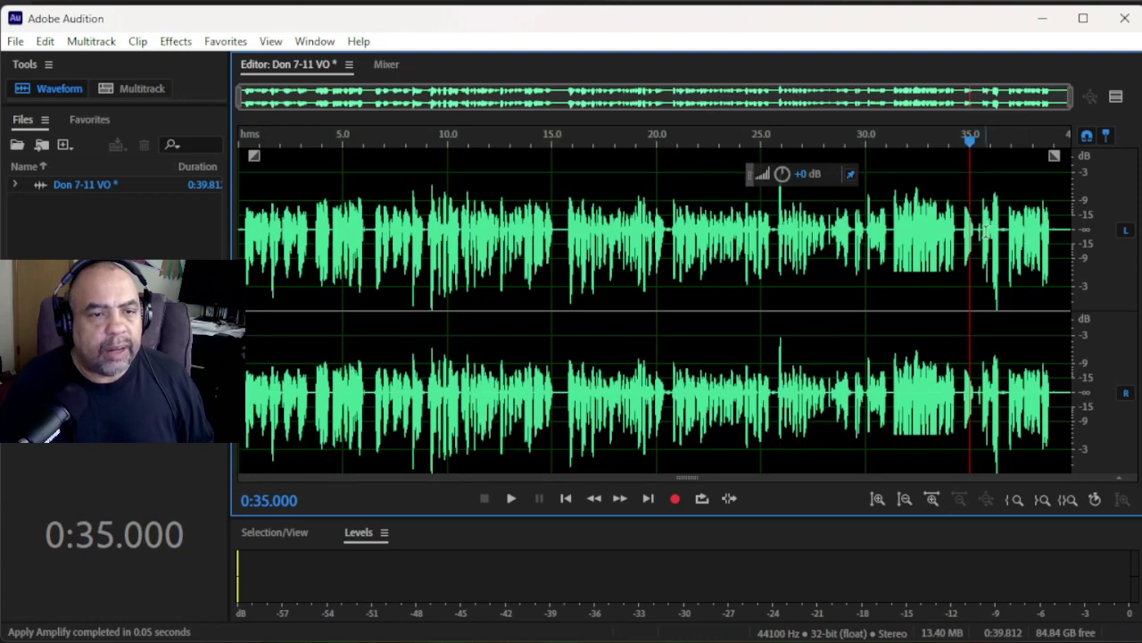
- Play back the boosted ending from about 34 s, then lower the whole file's volume slightly
click(958, 223)
key(space)
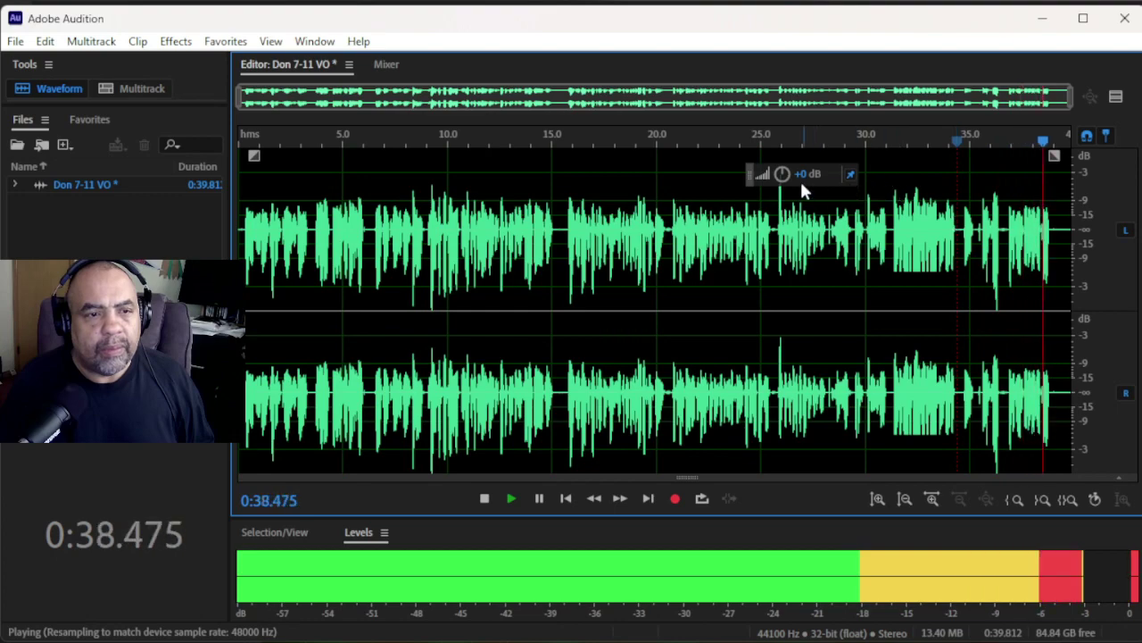
key(space)
drag(783, 176, 783, 200)
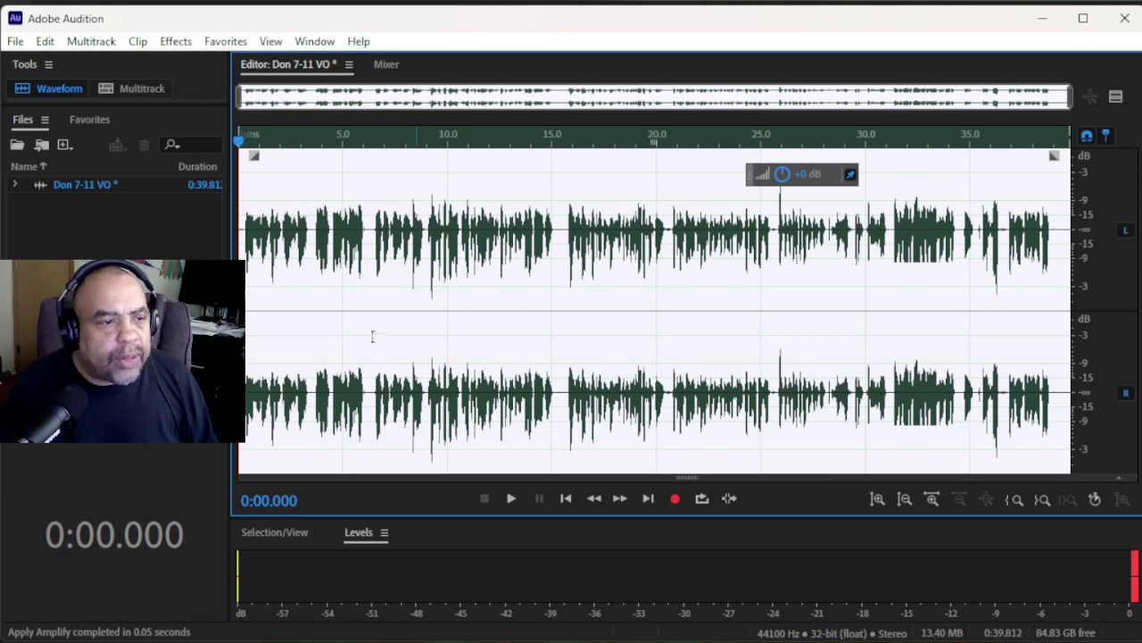
- Select all the audio in Don 7-11 VO and delete it
click(492, 294)
key(ctrl+a)
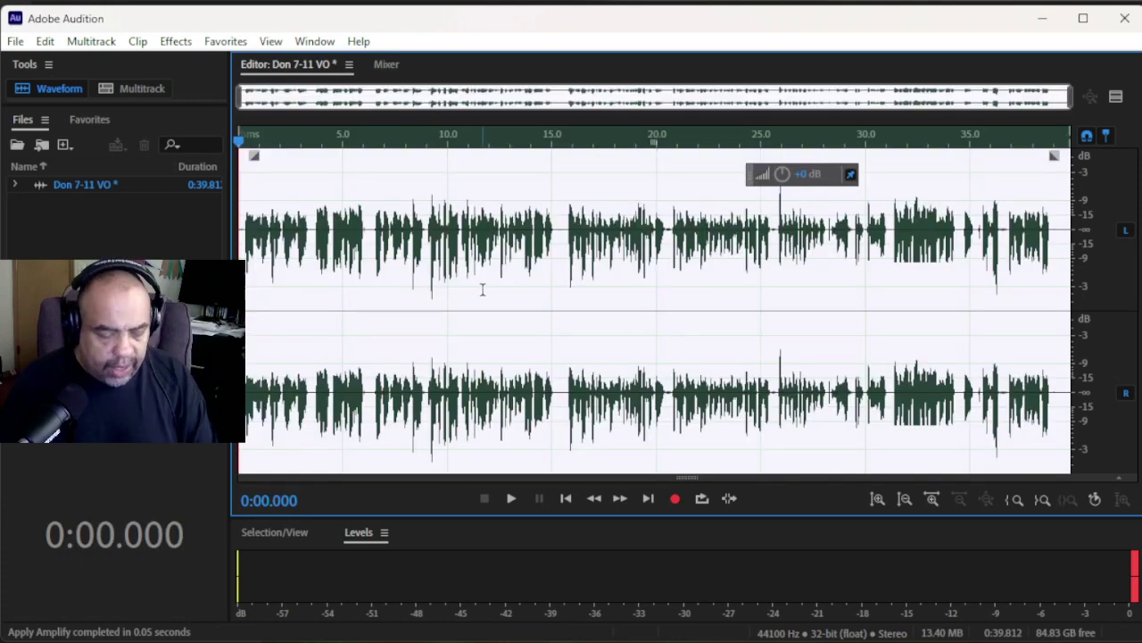
key(Delete)
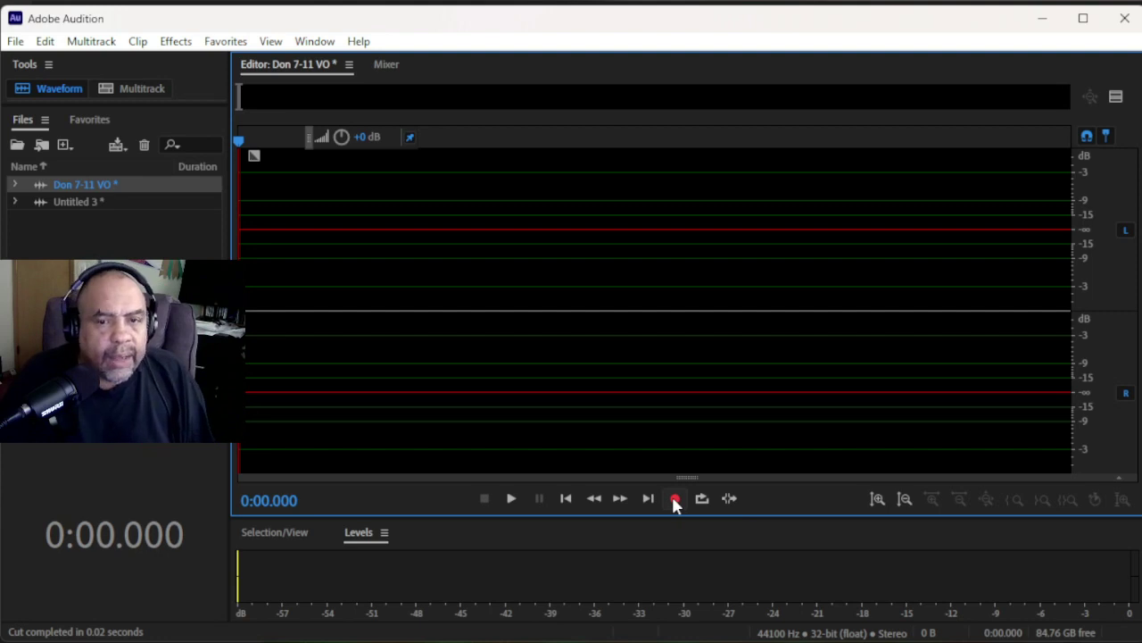
- Start recording a new take, then switch to the 'Rodecaster with mic turned up.HEIC' photo
click(674, 499)
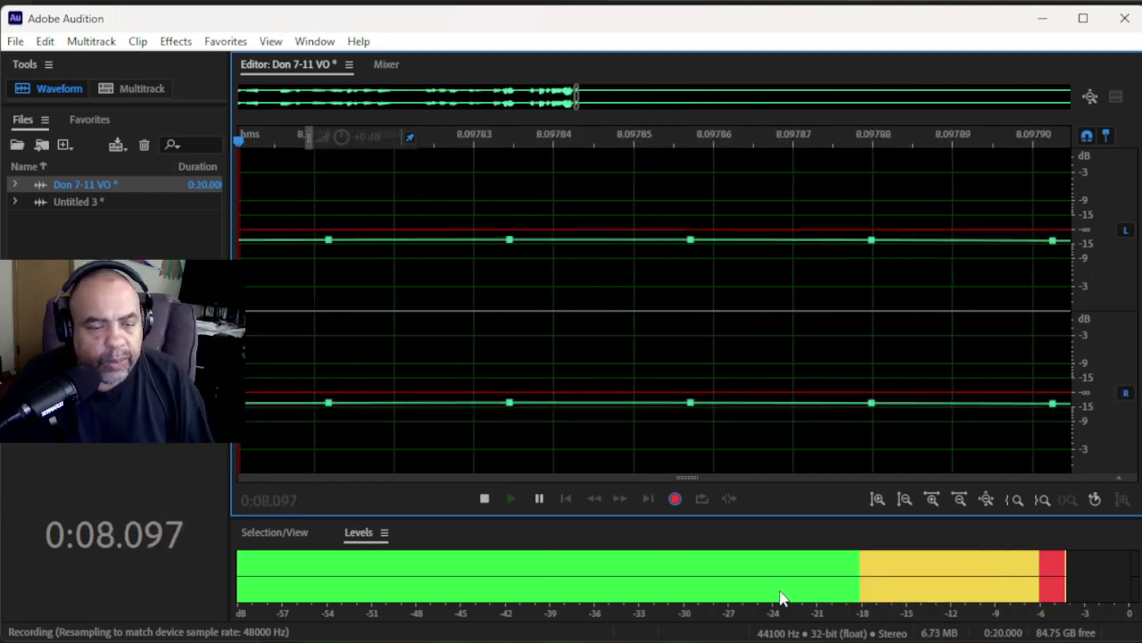
key(alt+Tab)
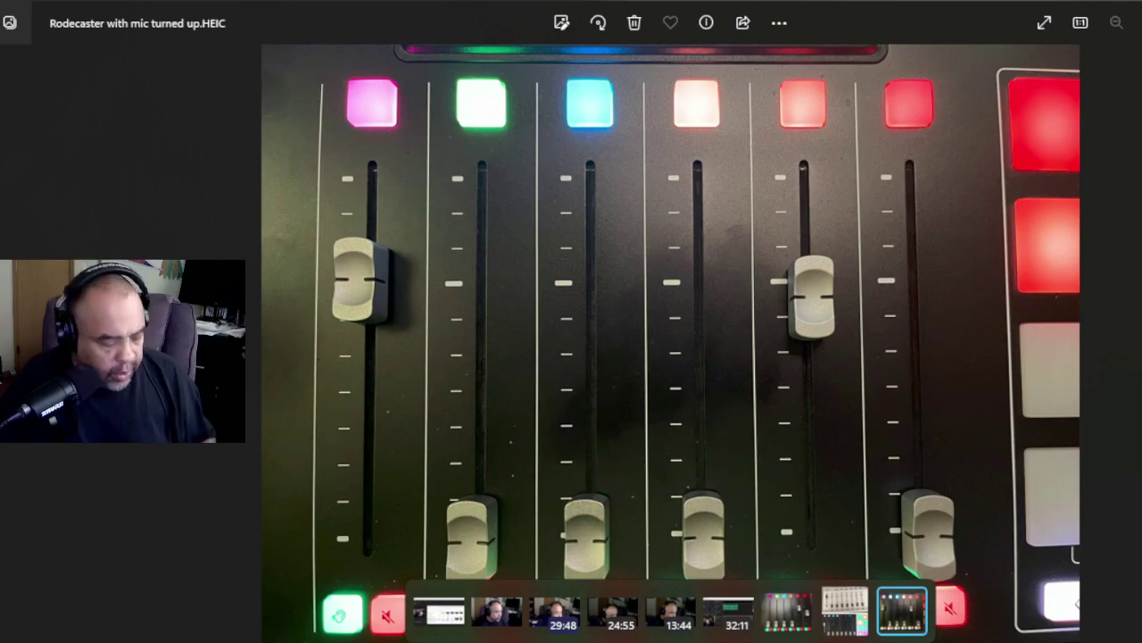
- Return from the Rodecaster photo to Adobe Audition while the take keeps recording
key(alt+Tab)
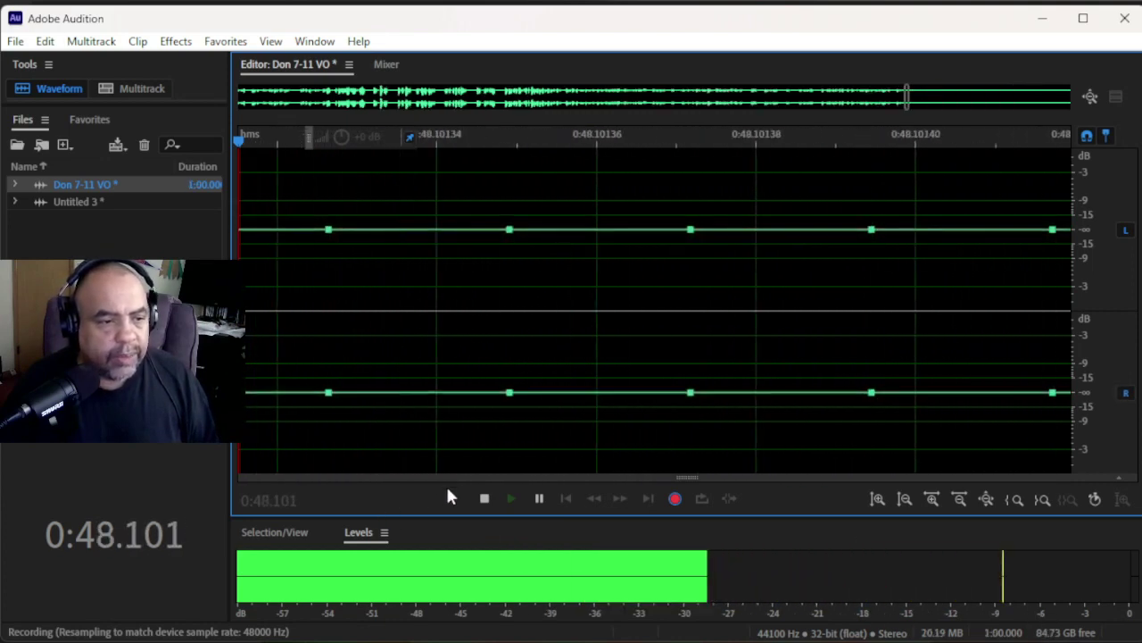
- Stop recording, ending the take at 49.768 seconds
click(485, 498)
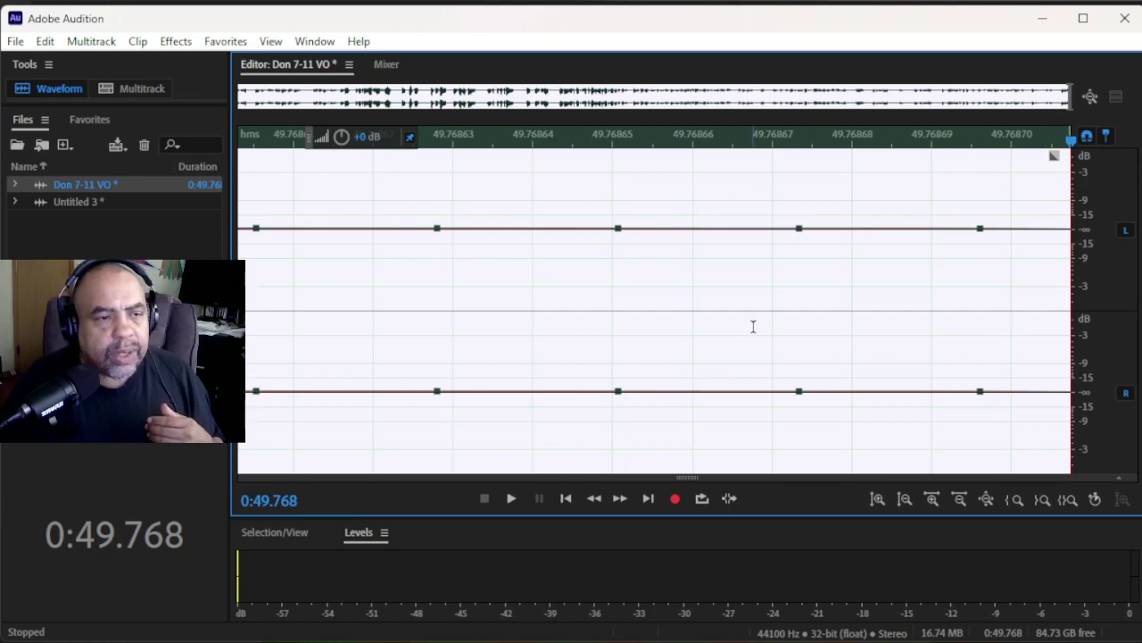
scroll(753, 327, down, 5)
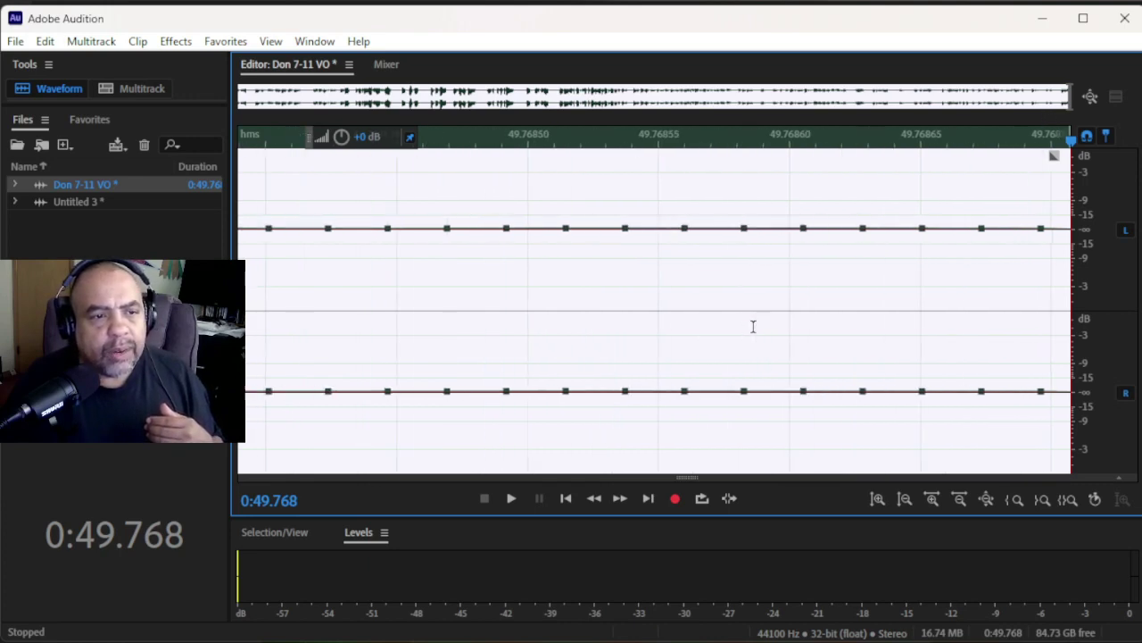
scroll(753, 326, down, 3)
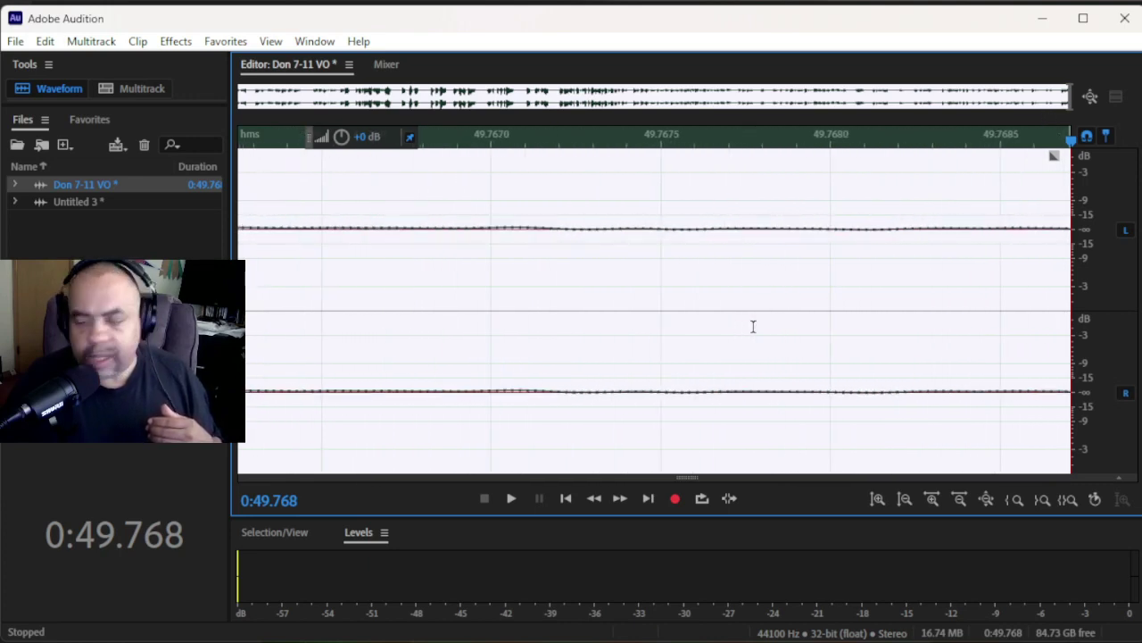
scroll(754, 327, down, 8)
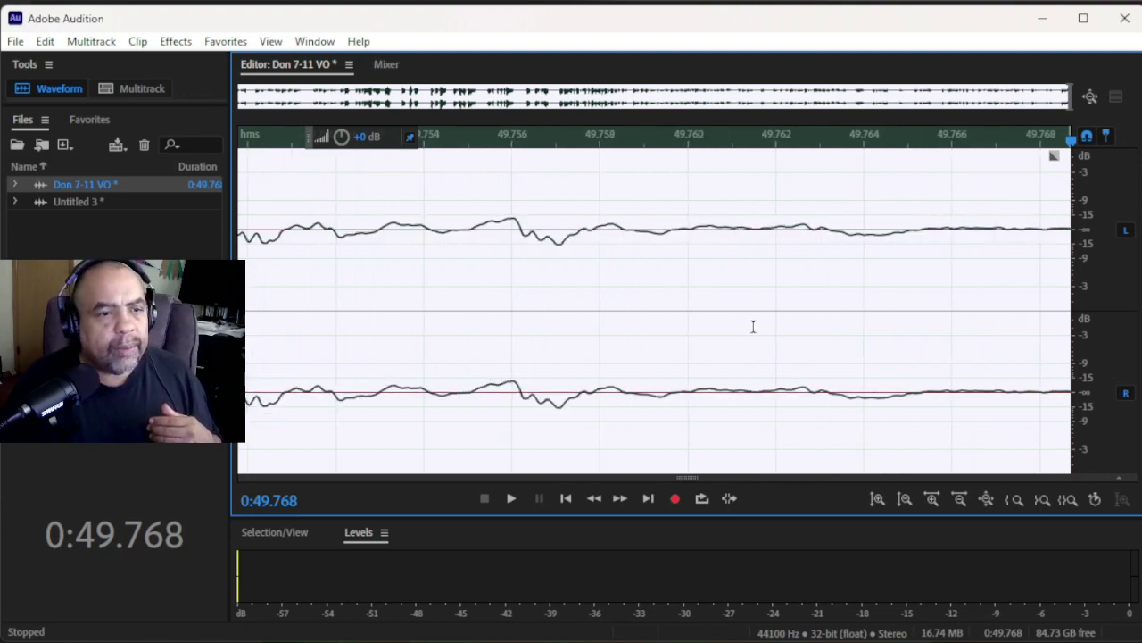
scroll(754, 327, down, 8)
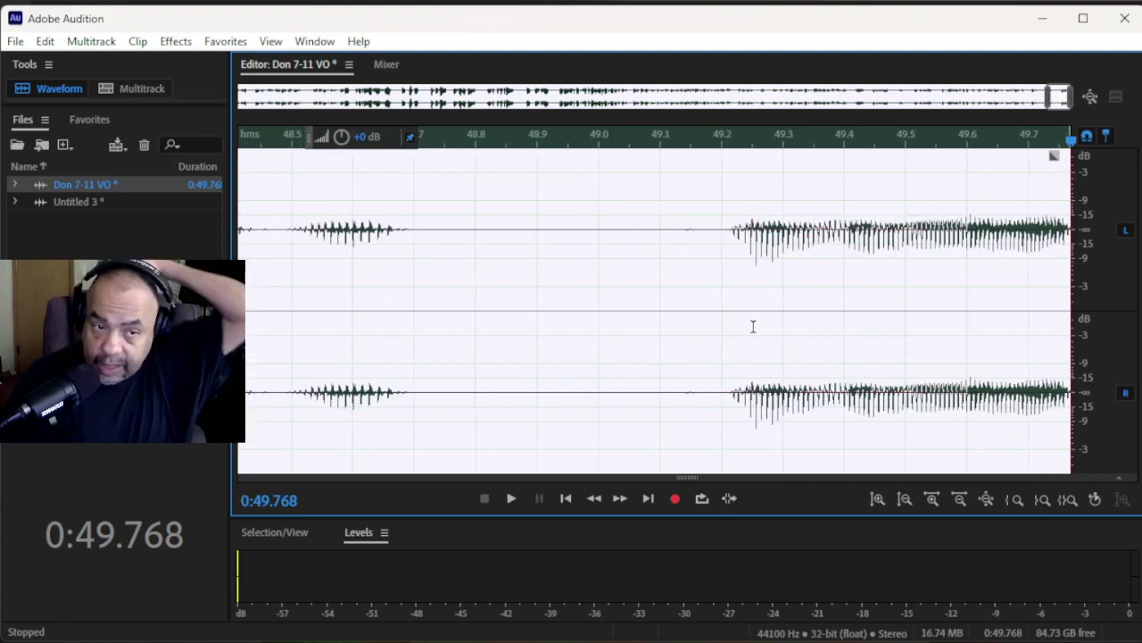
scroll(753, 326, down, 8)
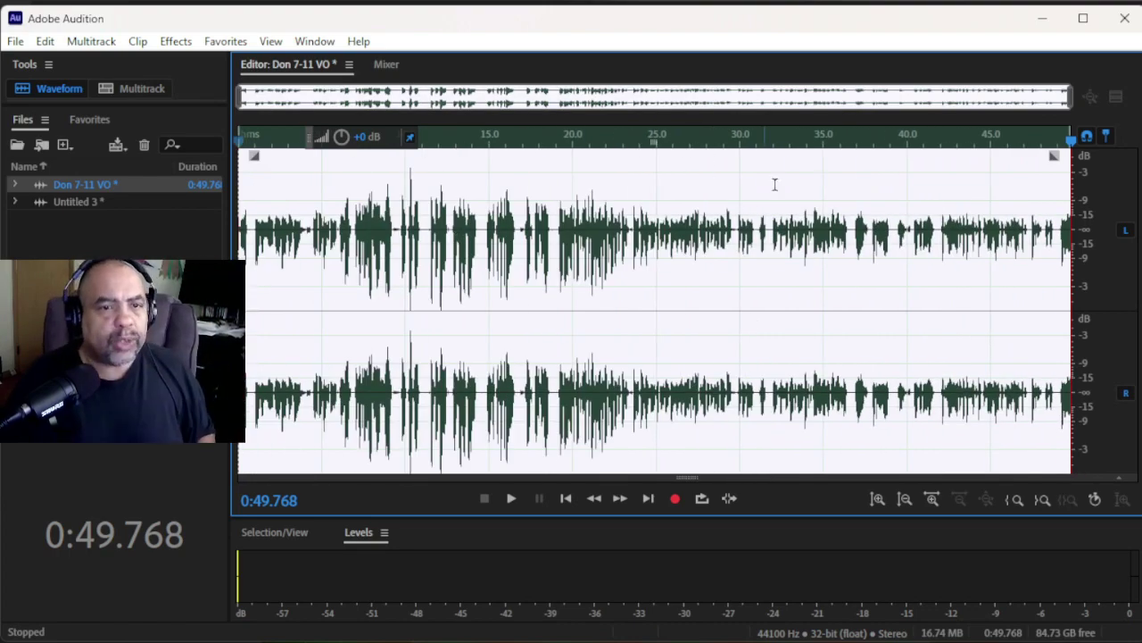
scroll(884, 273, up, 15)
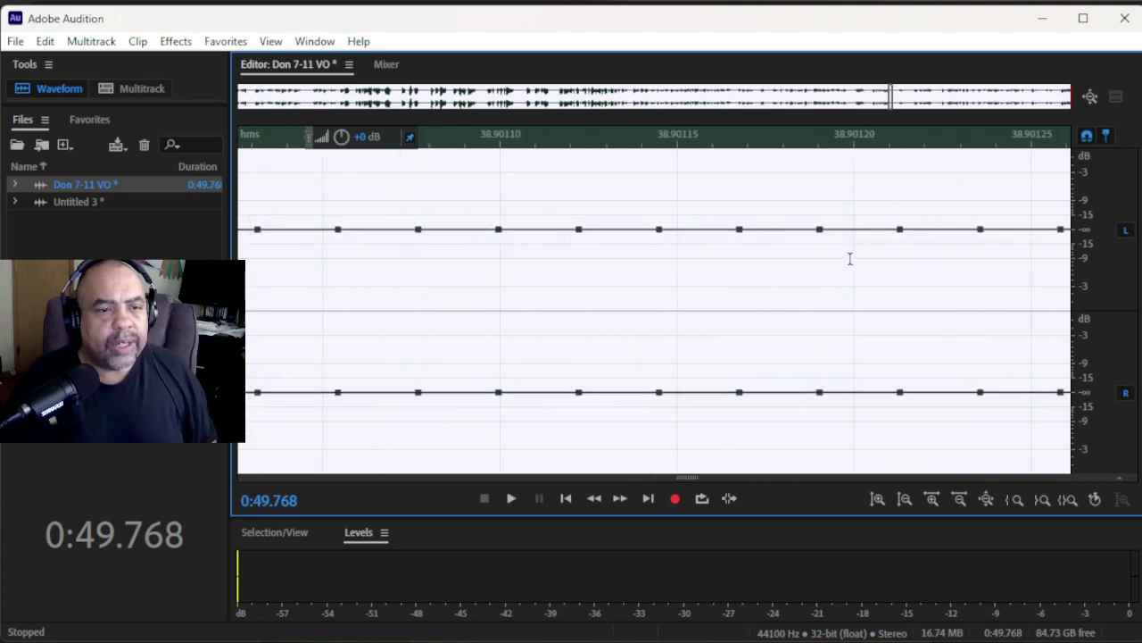
scroll(849, 259, up, 3)
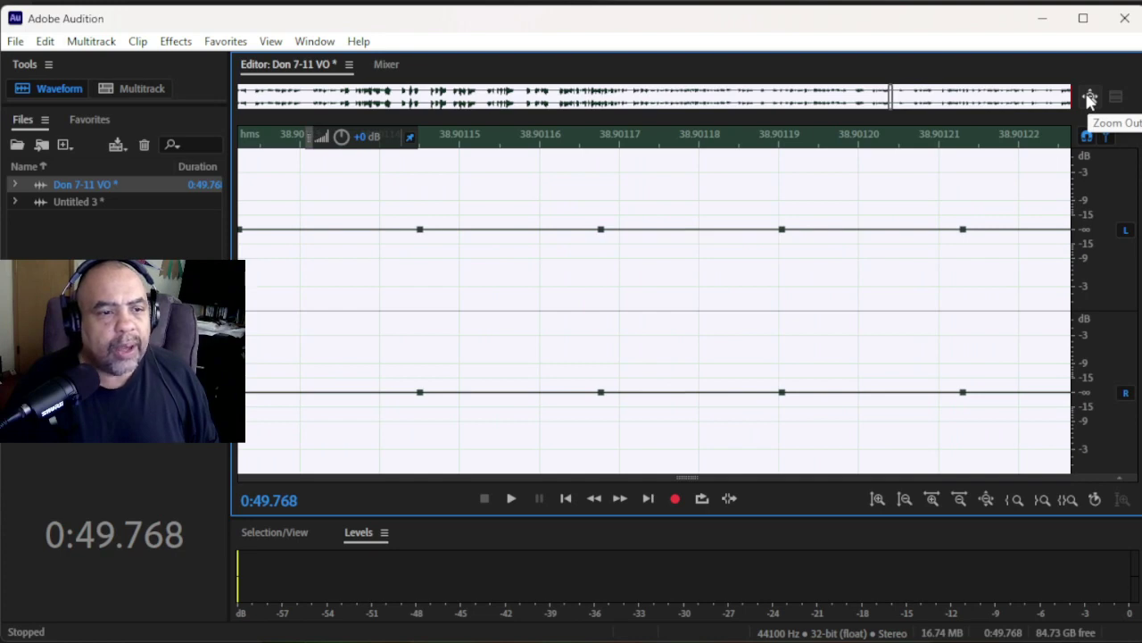
click(1089, 97)
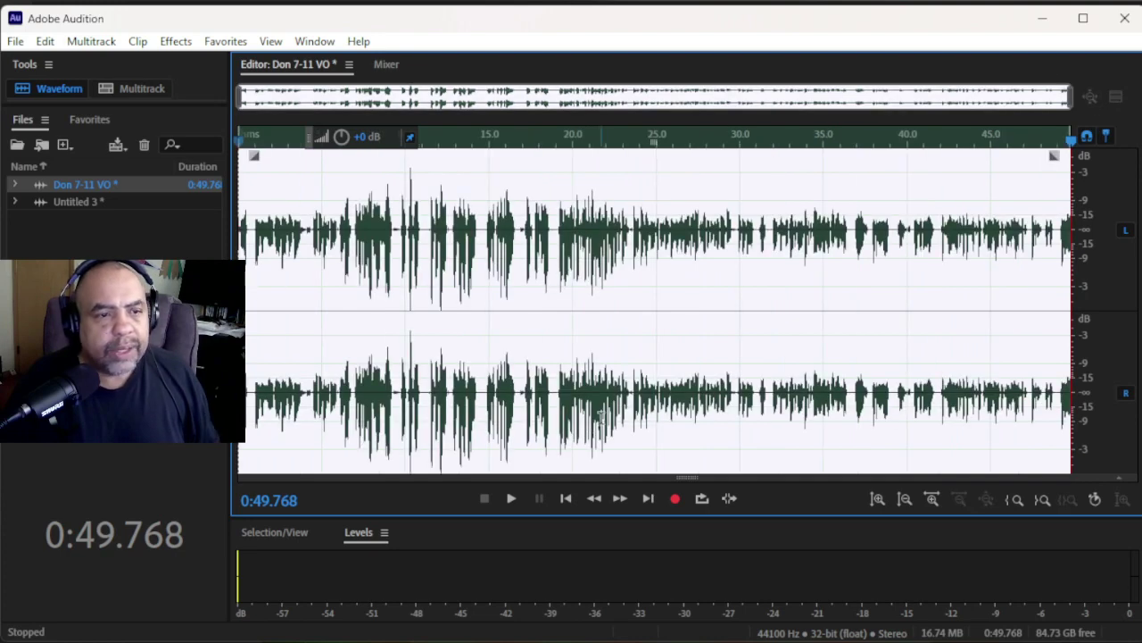
scroll(768, 383, up, 15)
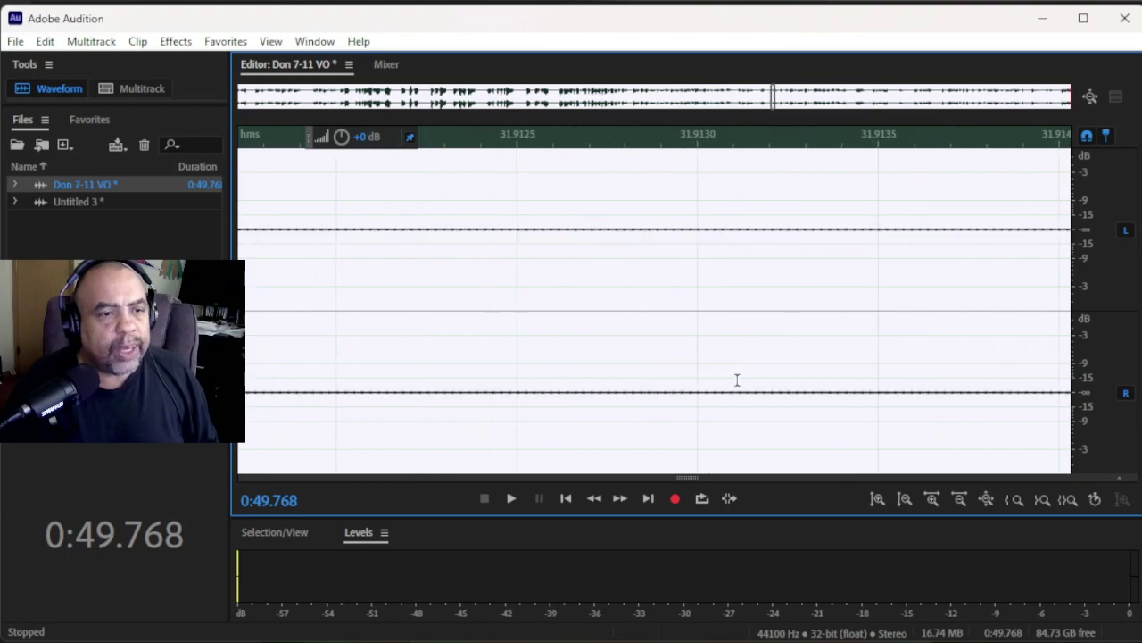
scroll(737, 381, up, 5)
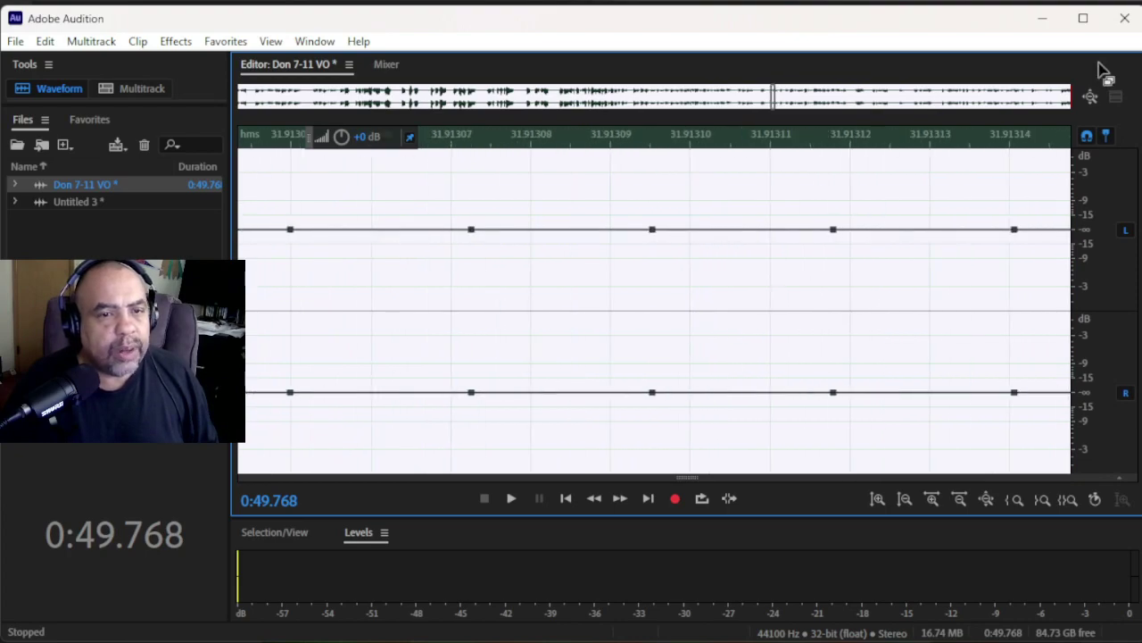
click(1089, 96)
scroll(832, 383, up, 3)
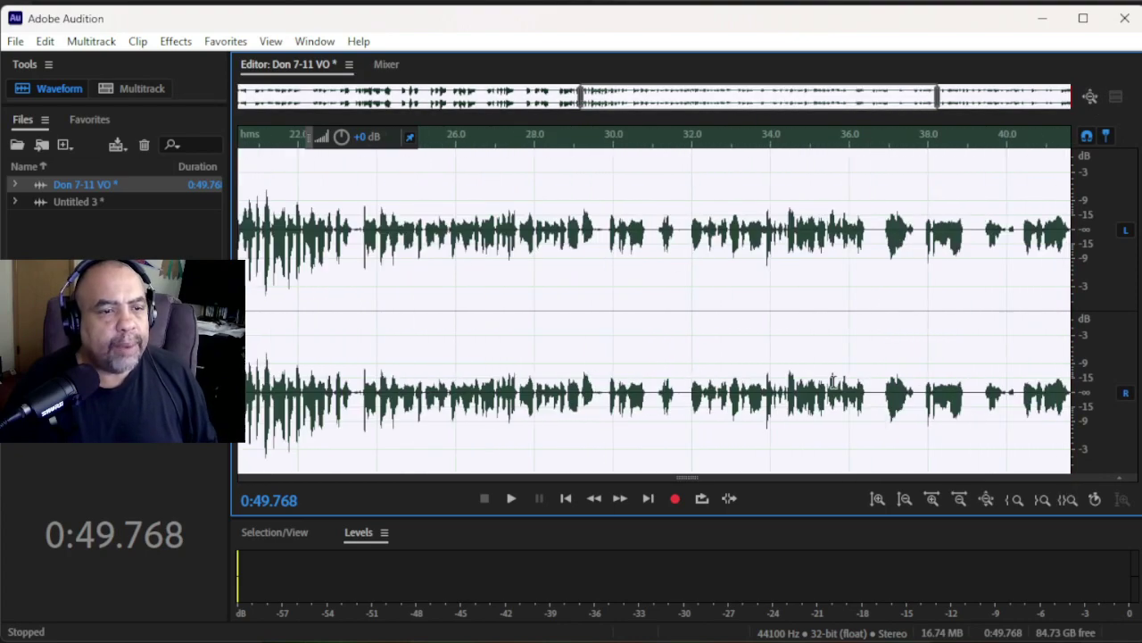
scroll(833, 383, down, 3)
scroll(833, 383, up, 8)
scroll(833, 383, down, 8)
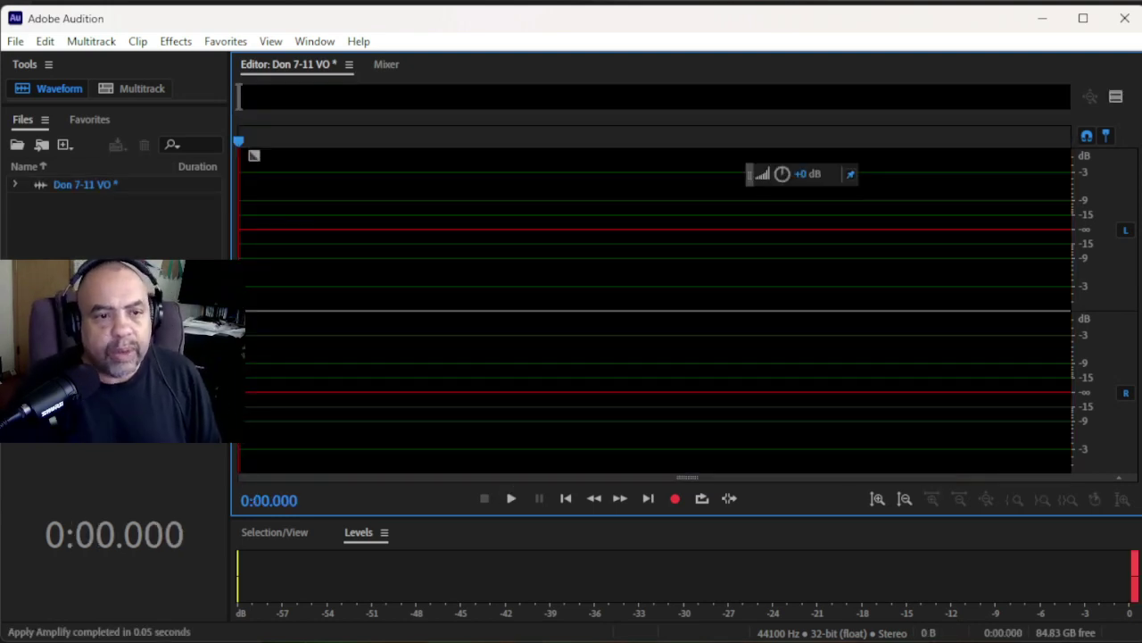
- Record a new voiceover take and stop it at about 25.7 seconds
click(678, 502)
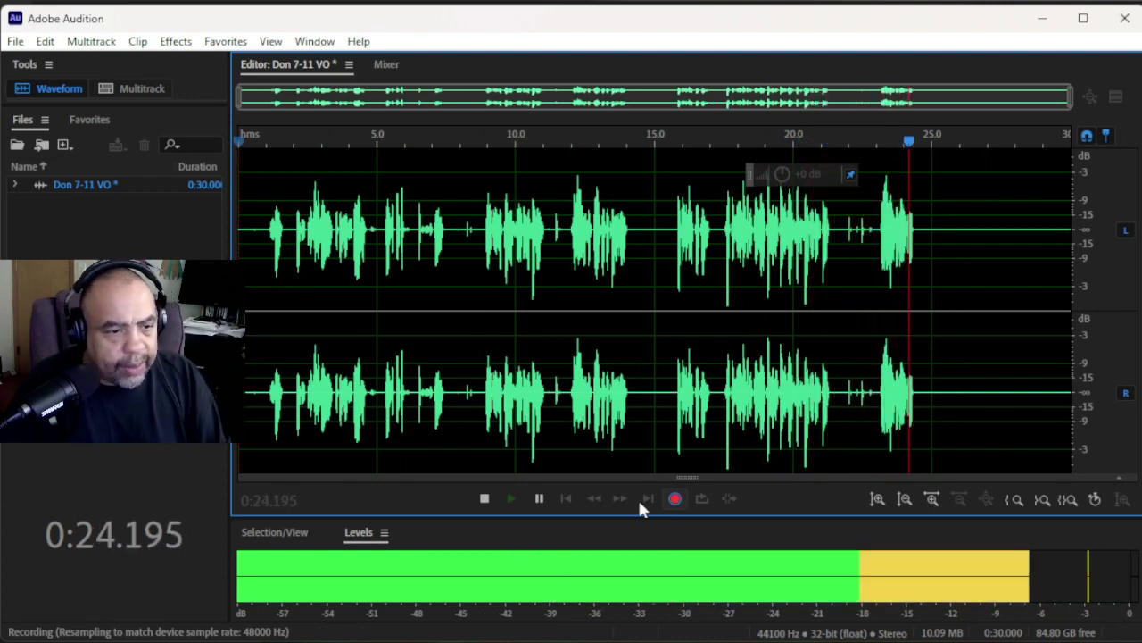
click(483, 500)
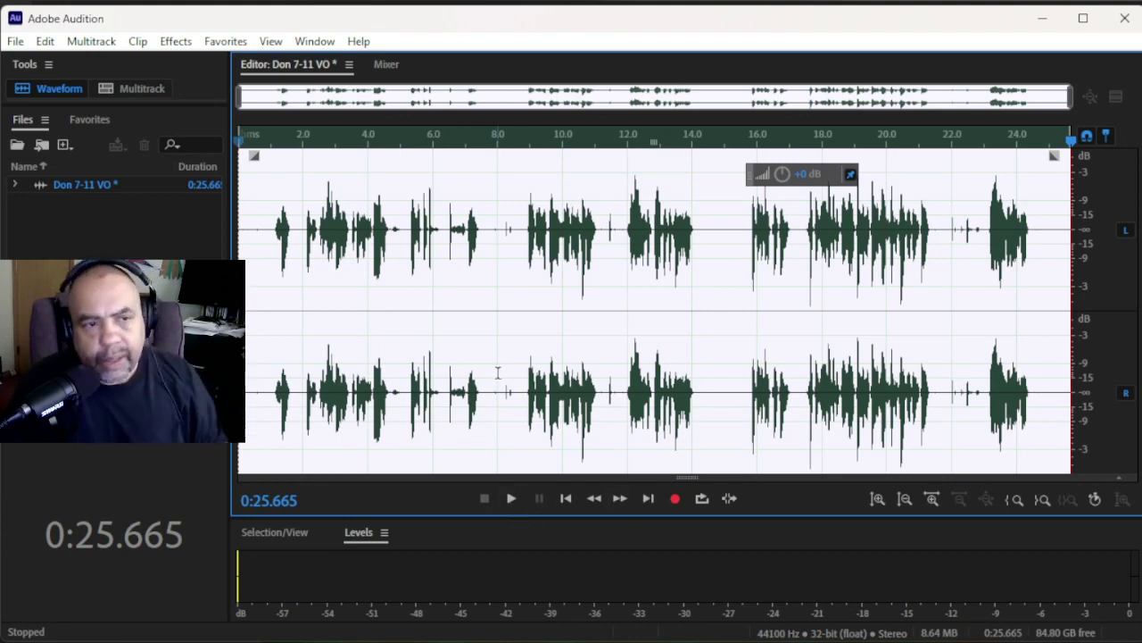
- Play back the new take, then place the playhead just before the first word
click(262, 241)
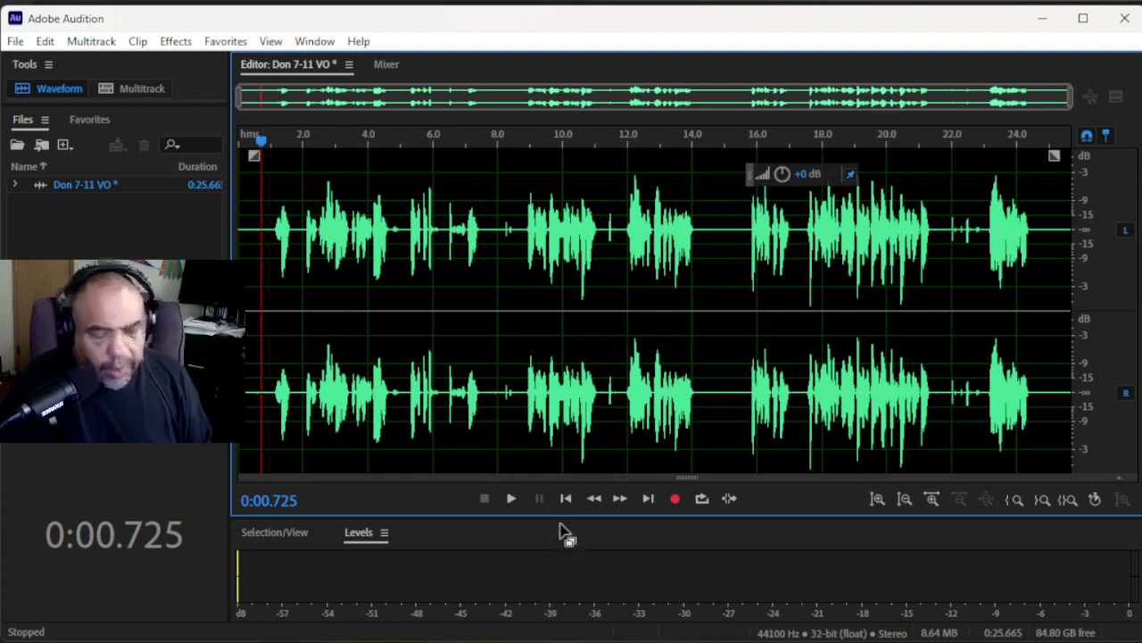
click(509, 506)
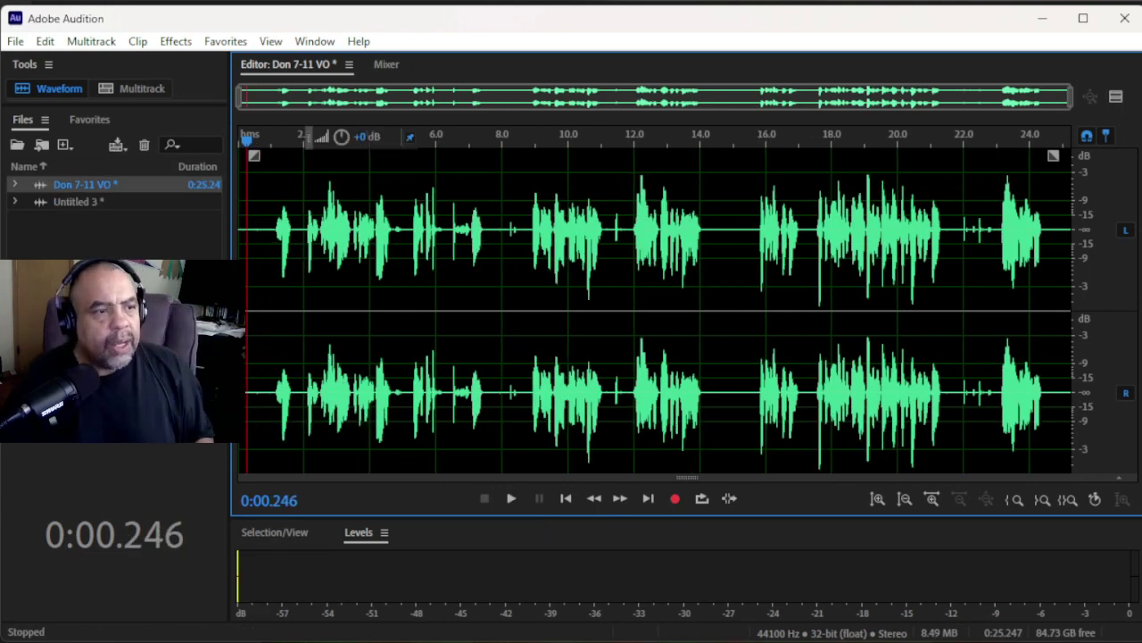
drag(247, 141, 224, 146)
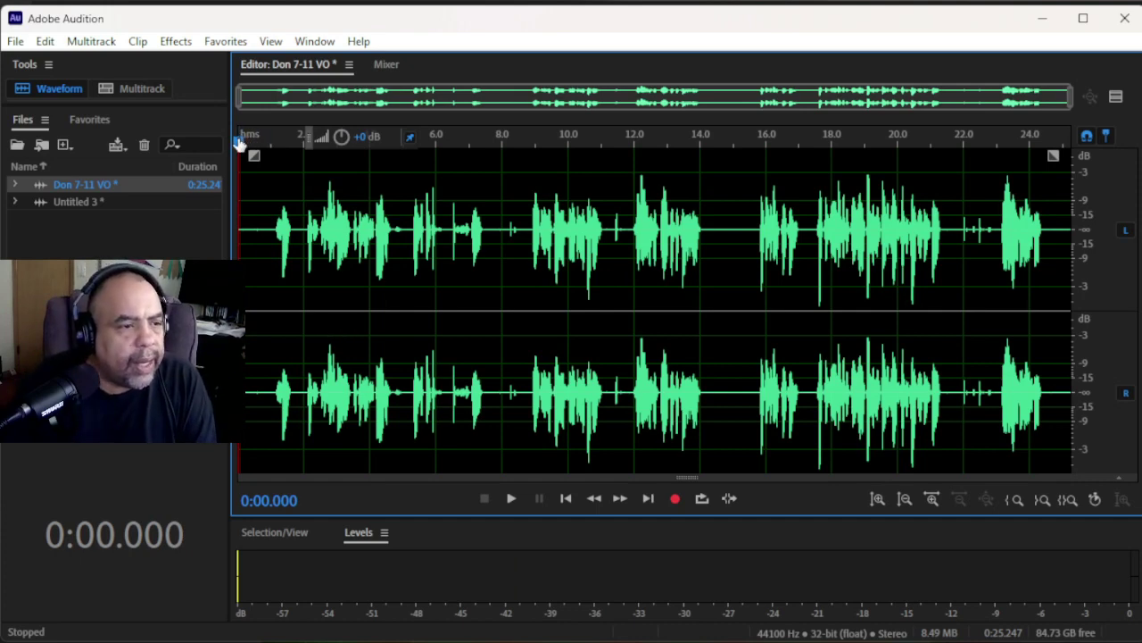
drag(239, 142, 266, 142)
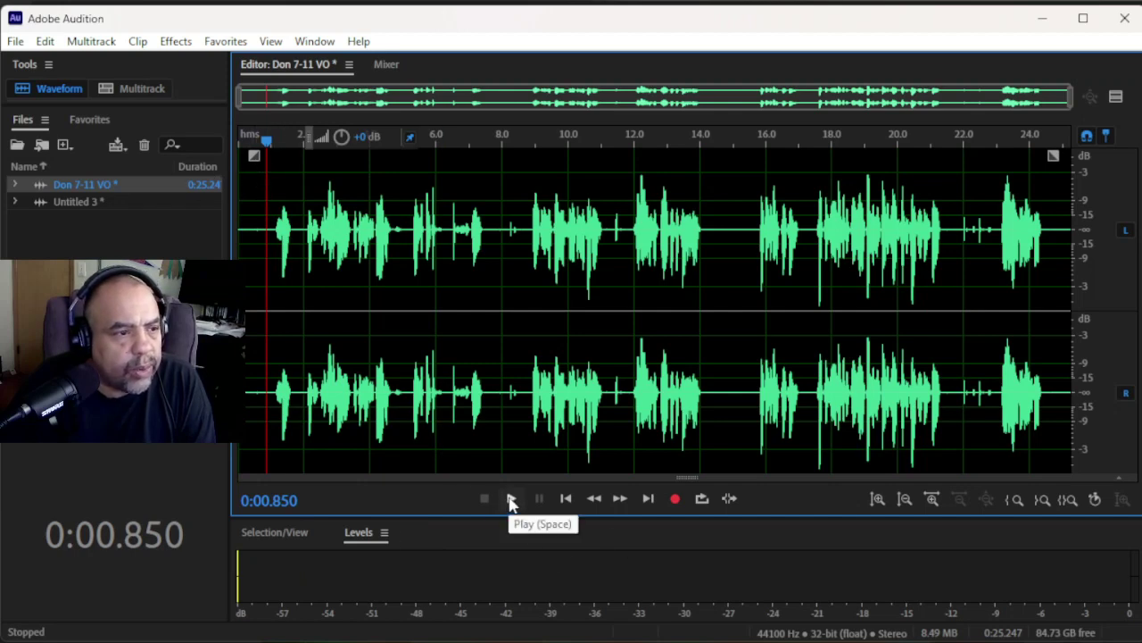
click(401, 214)
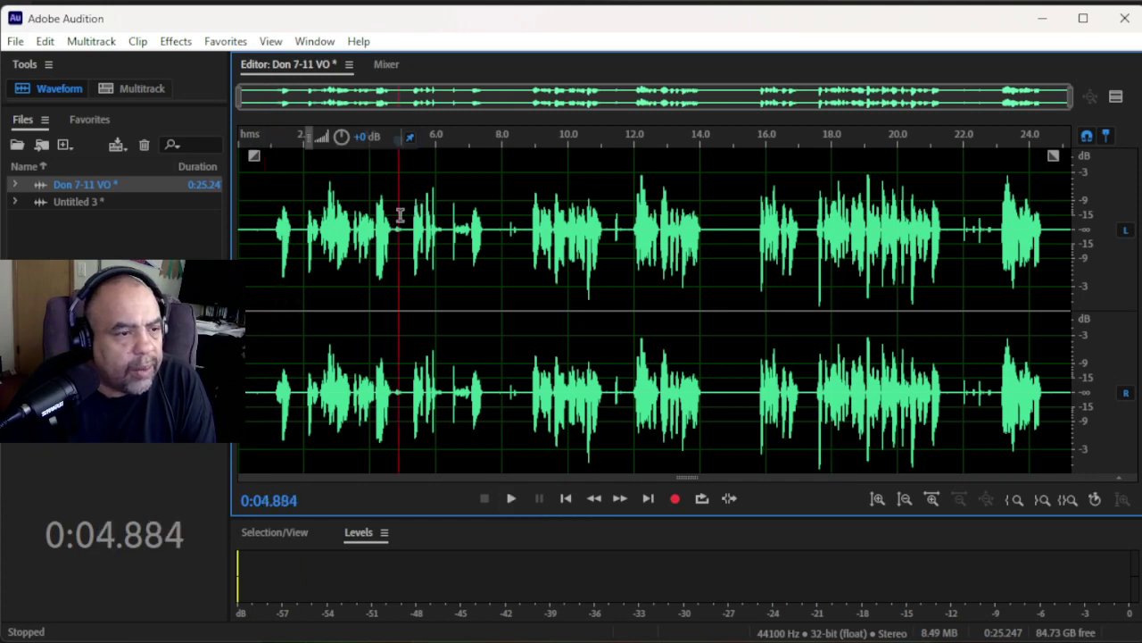
click(510, 211)
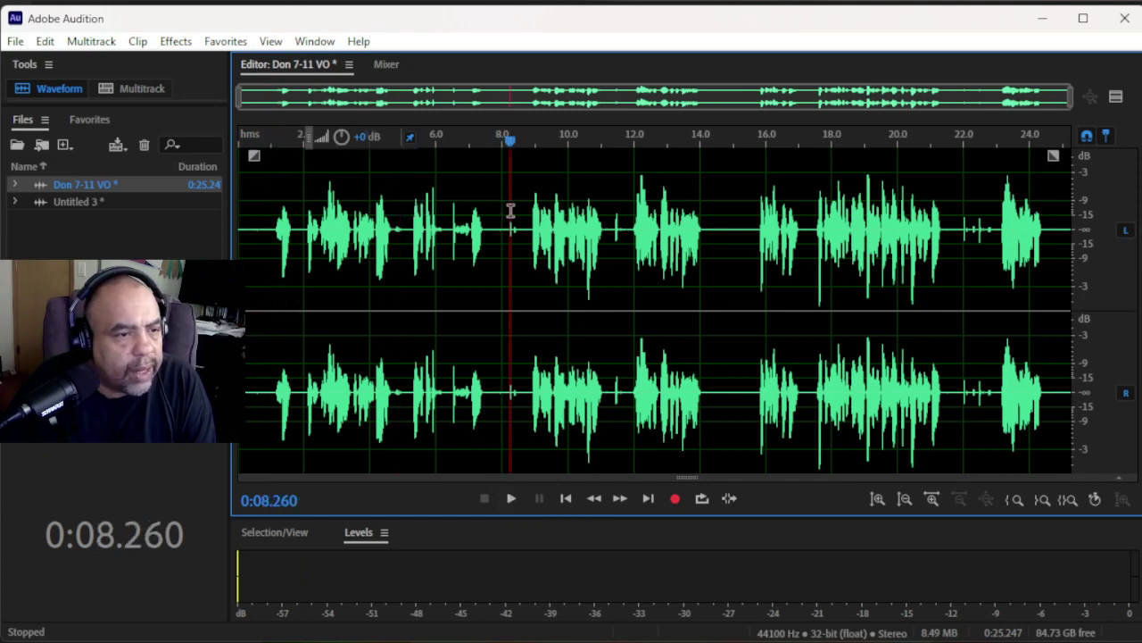
click(714, 231)
click(812, 220)
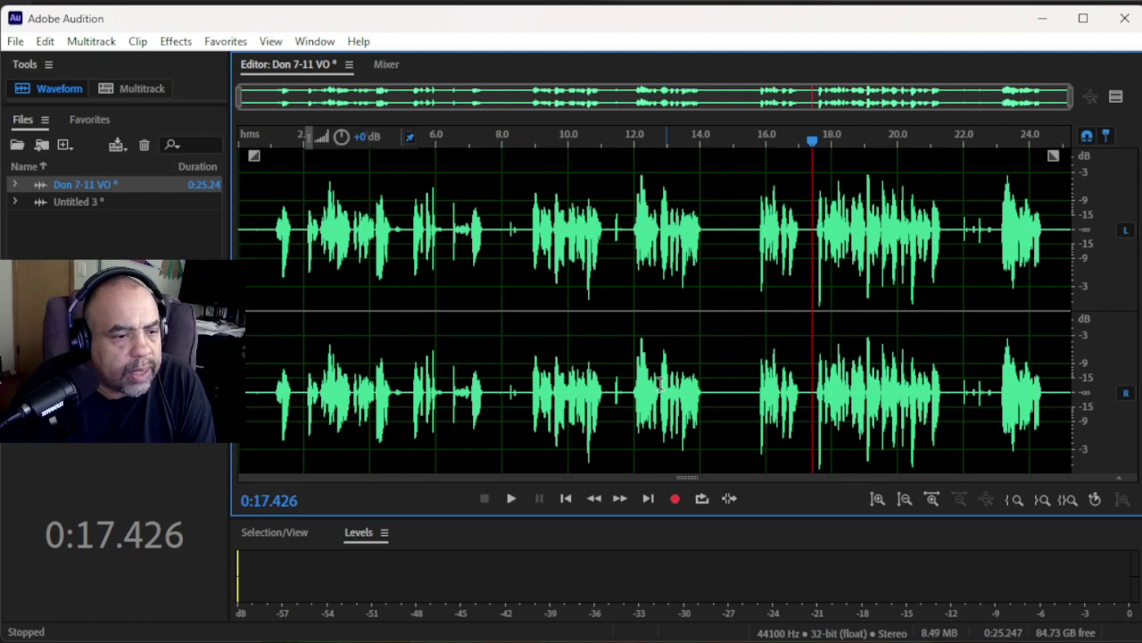
click(595, 501)
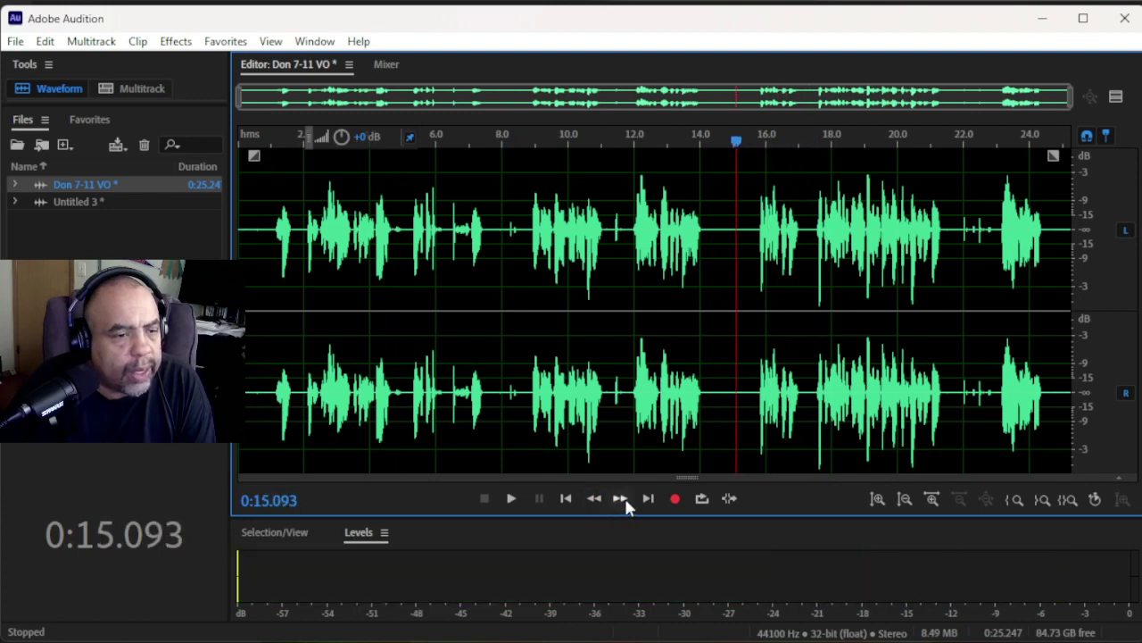
click(962, 225)
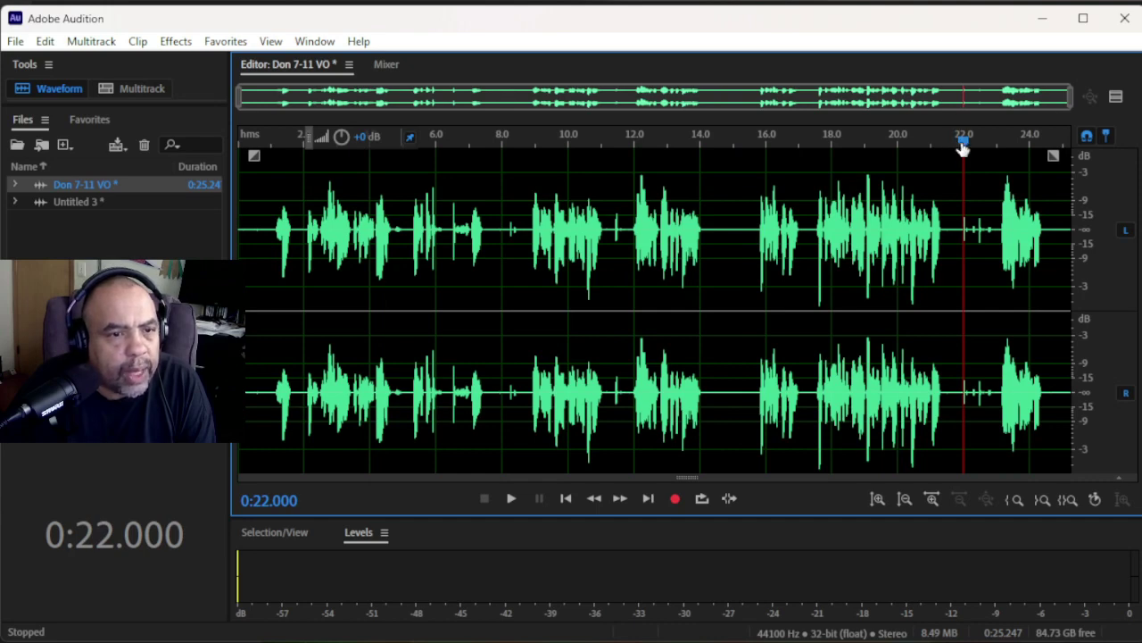
drag(962, 147, 1020, 179)
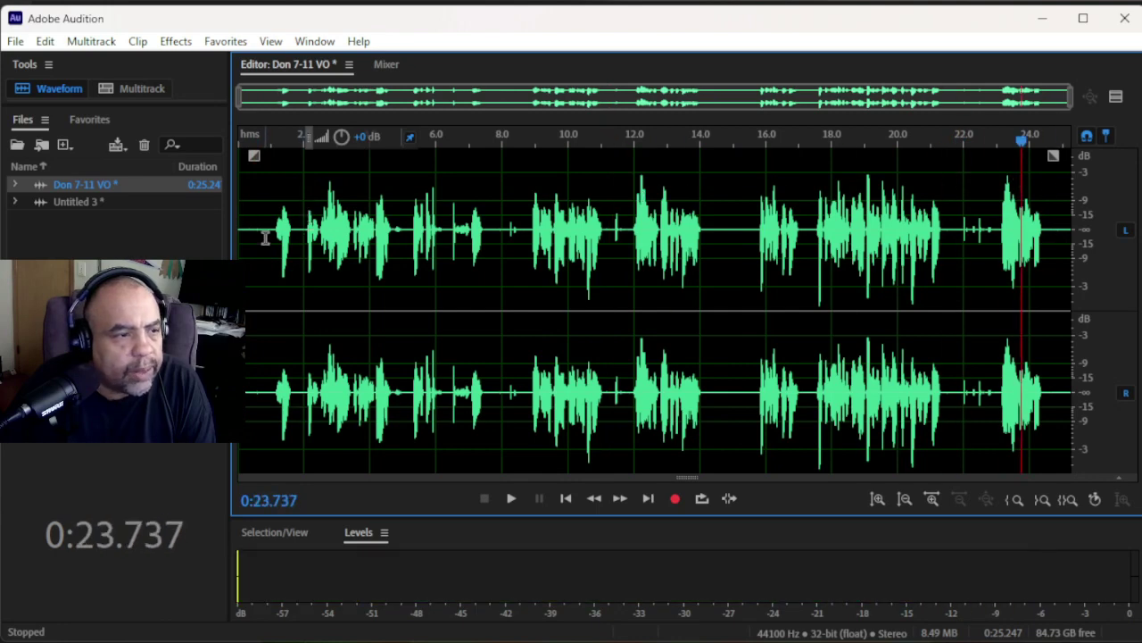
click(565, 498)
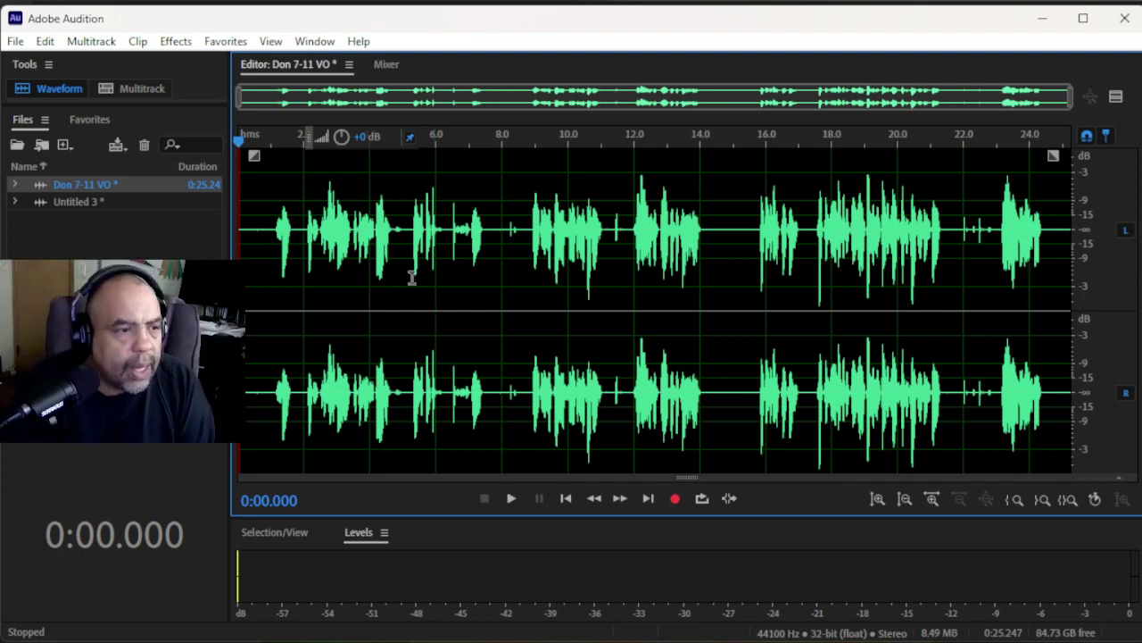
- Delete the silent lead-in from 0 to 1.15 seconds, before the first word
scroll(240, 231, up, 5)
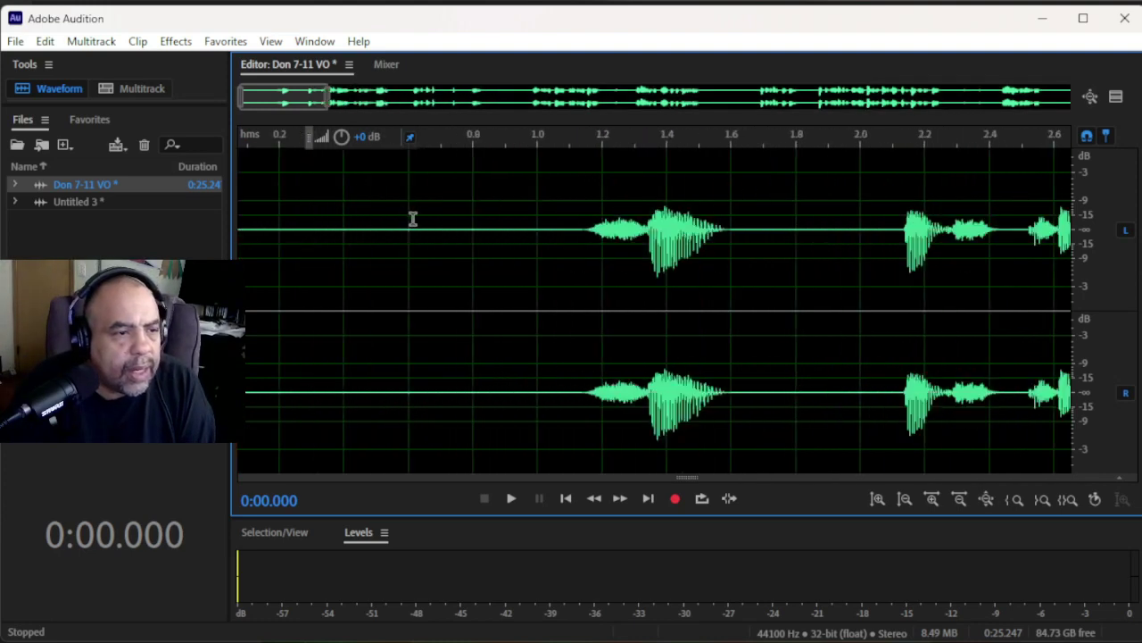
scroll(453, 221, up, 3)
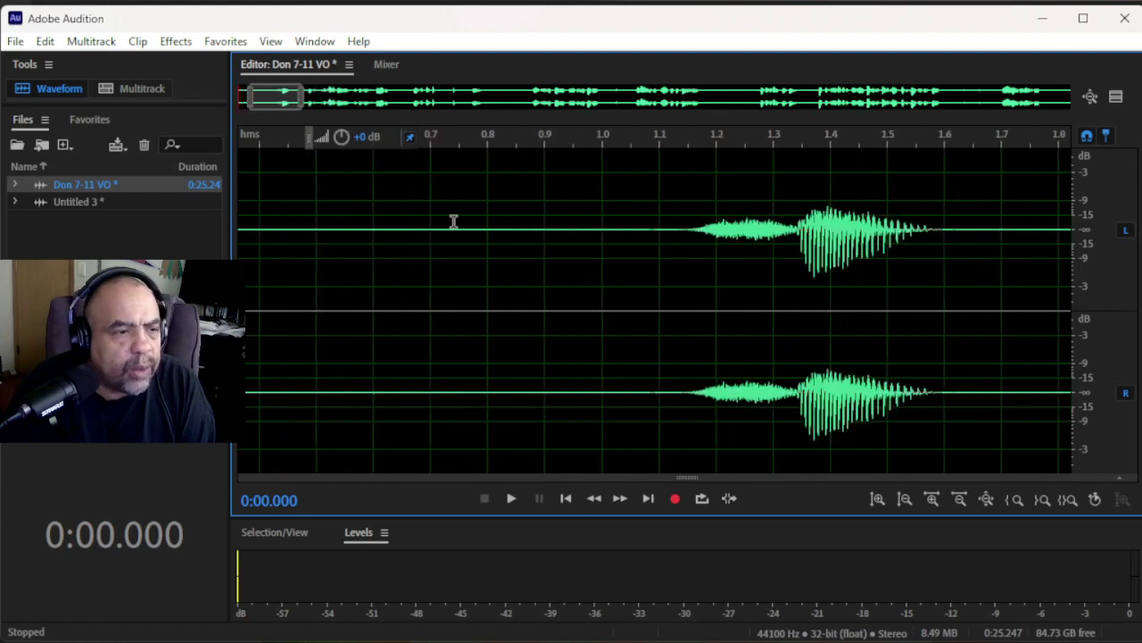
click(681, 232)
scroll(681, 233, down, 3)
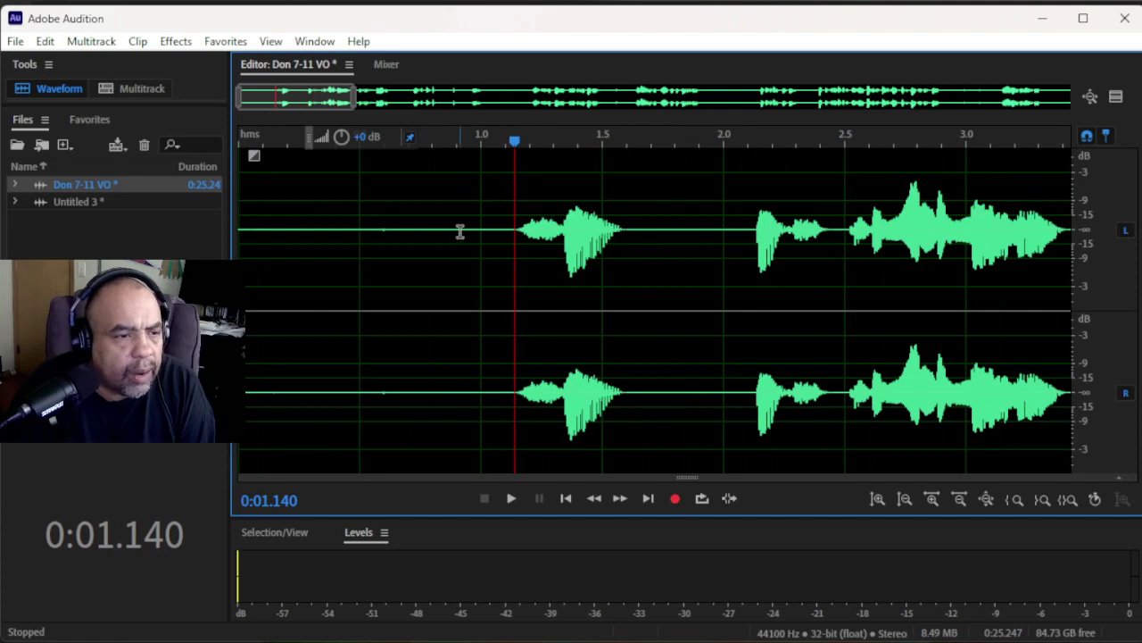
scroll(459, 232, up, 2)
click(592, 228)
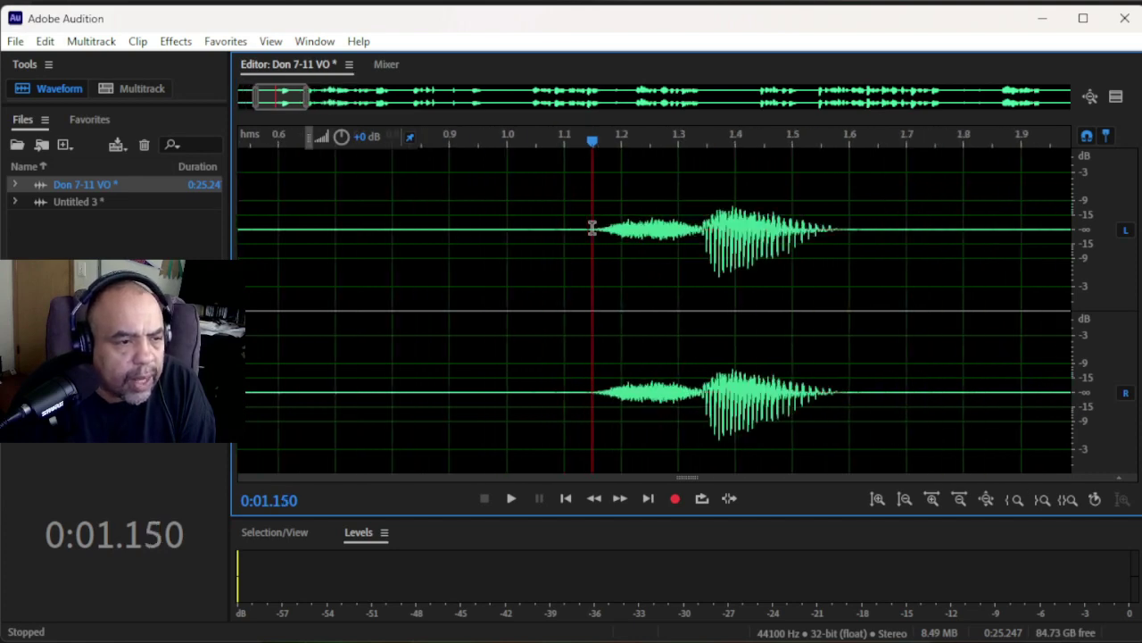
key(shift+Home)
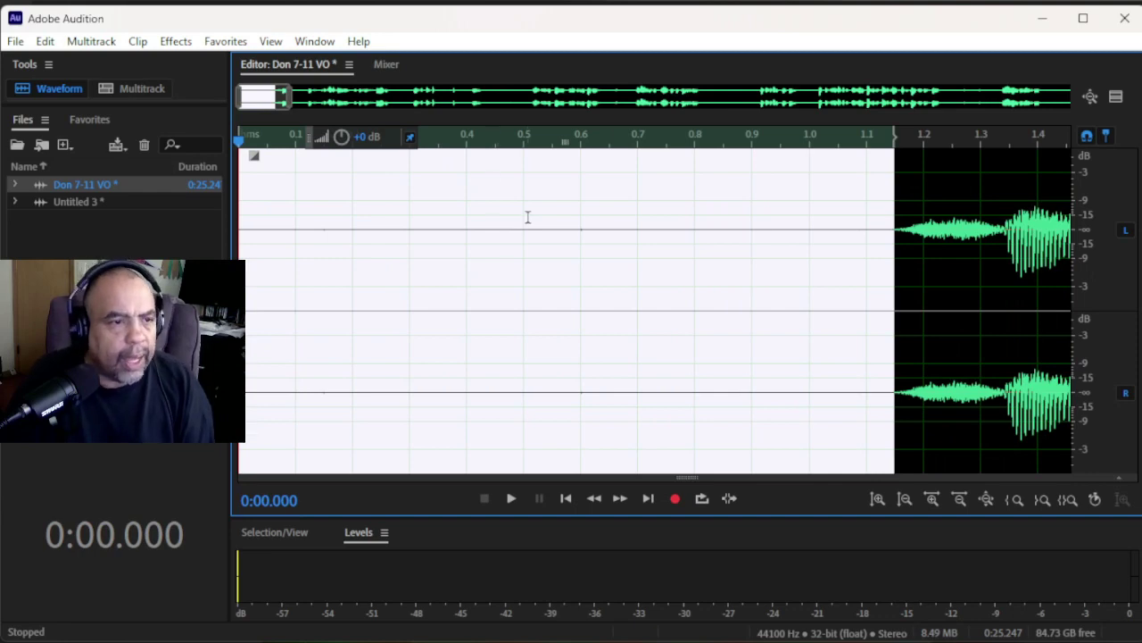
scroll(622, 234, down, 2)
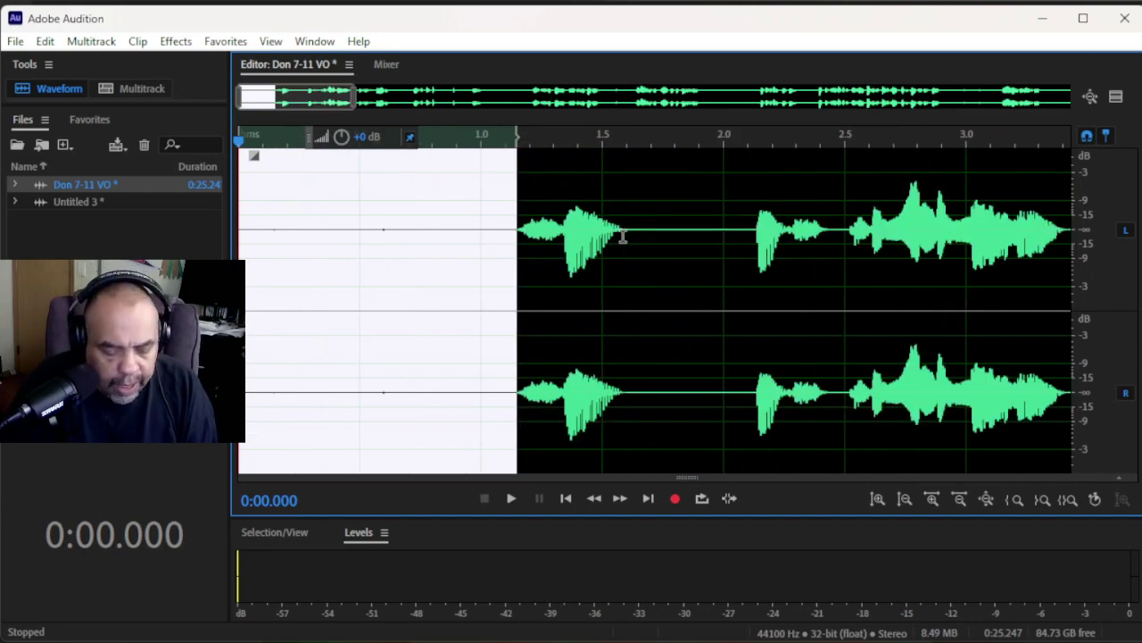
key(Delete)
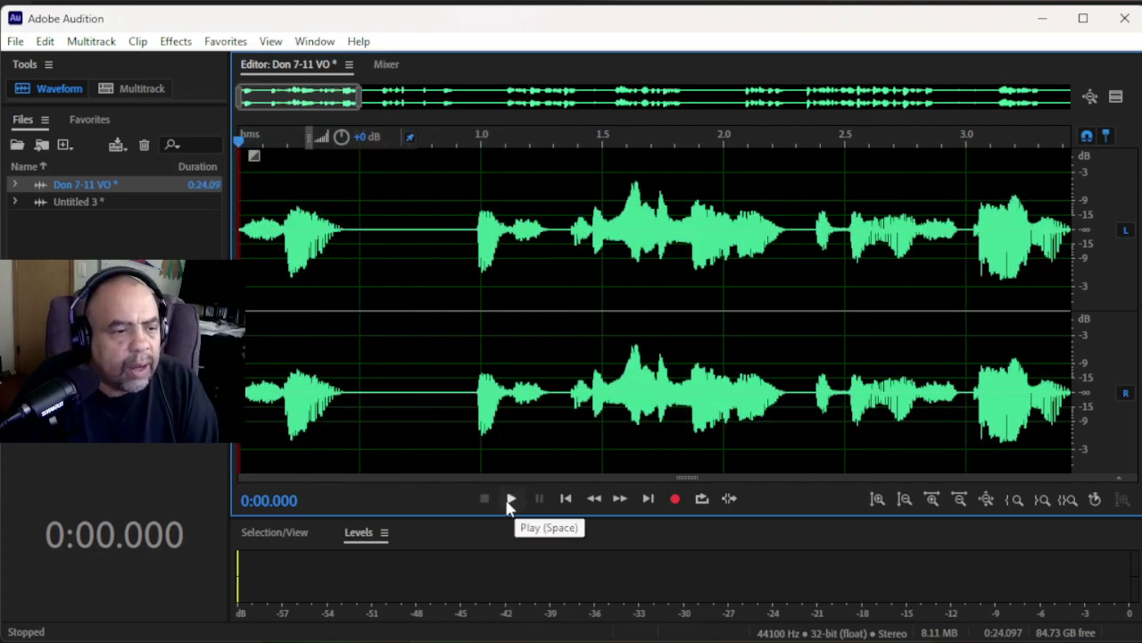
click(511, 501)
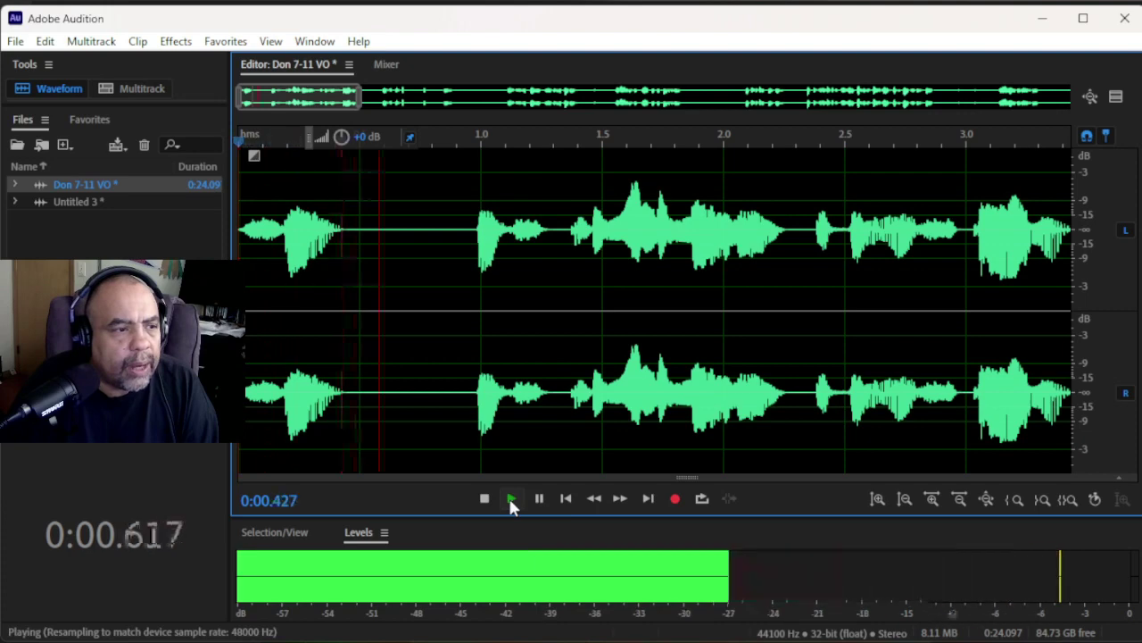
click(483, 498)
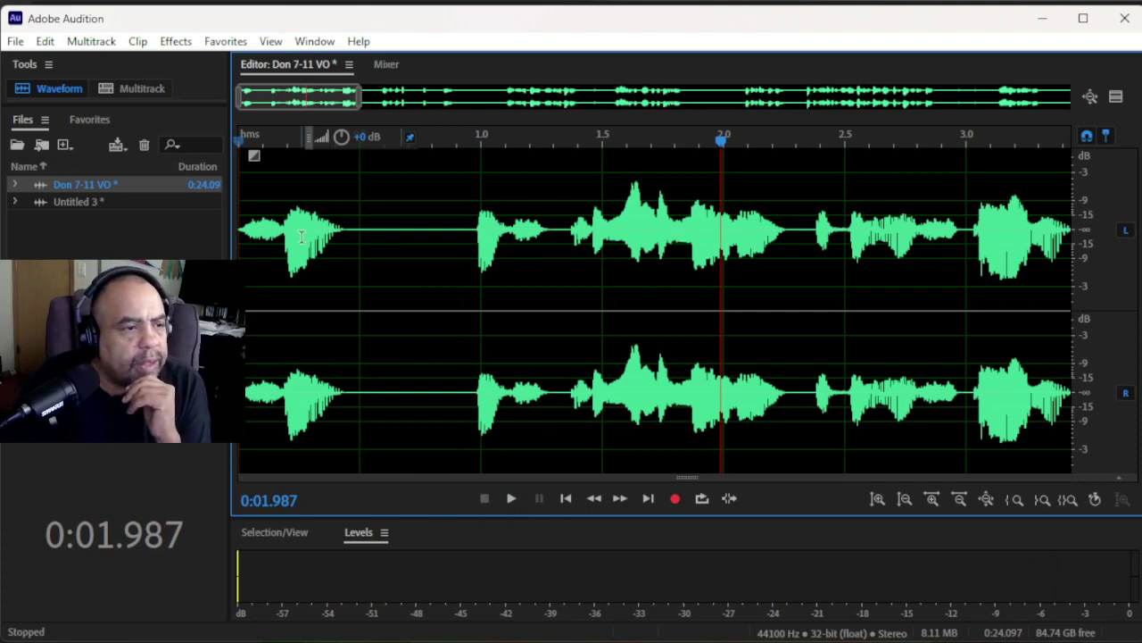
click(243, 230)
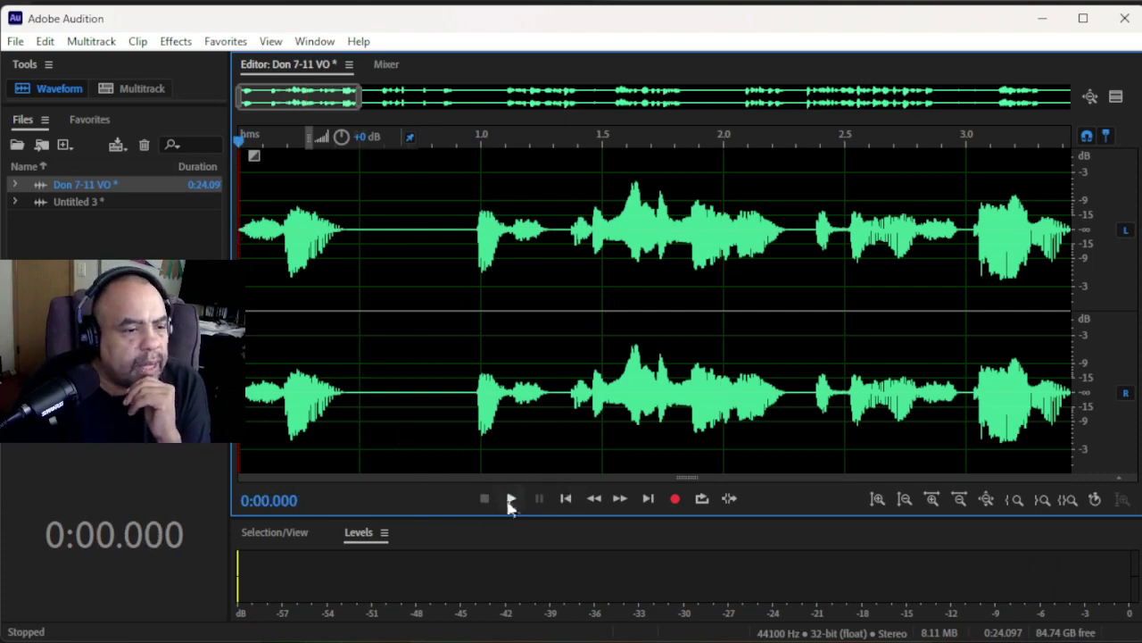
scroll(614, 354, down, 3)
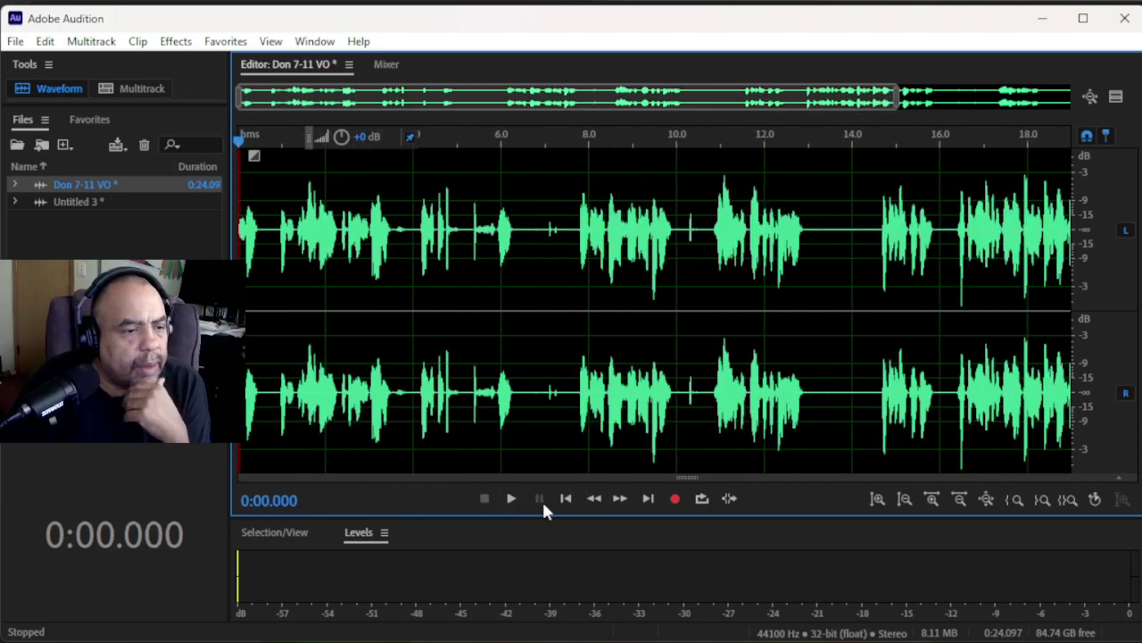
click(512, 500)
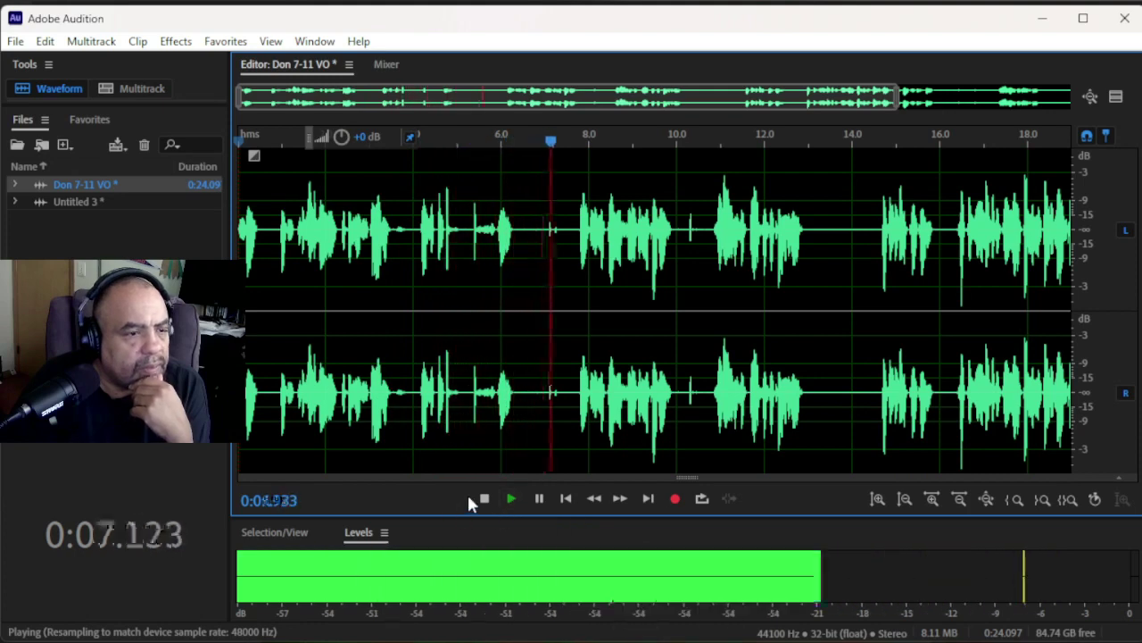
click(482, 496)
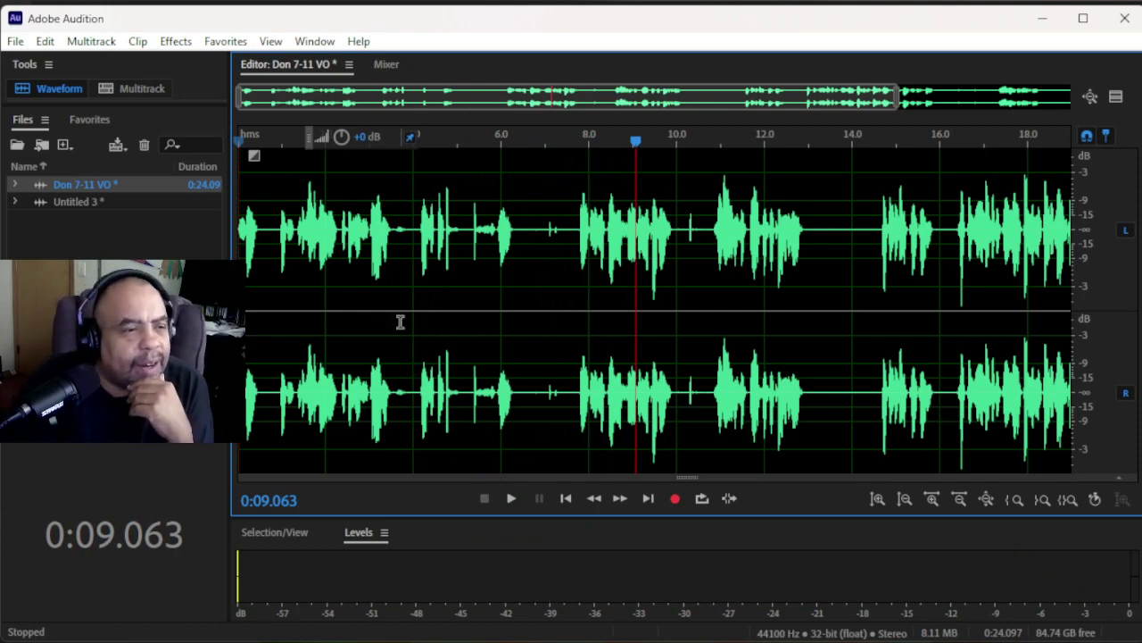
click(408, 232)
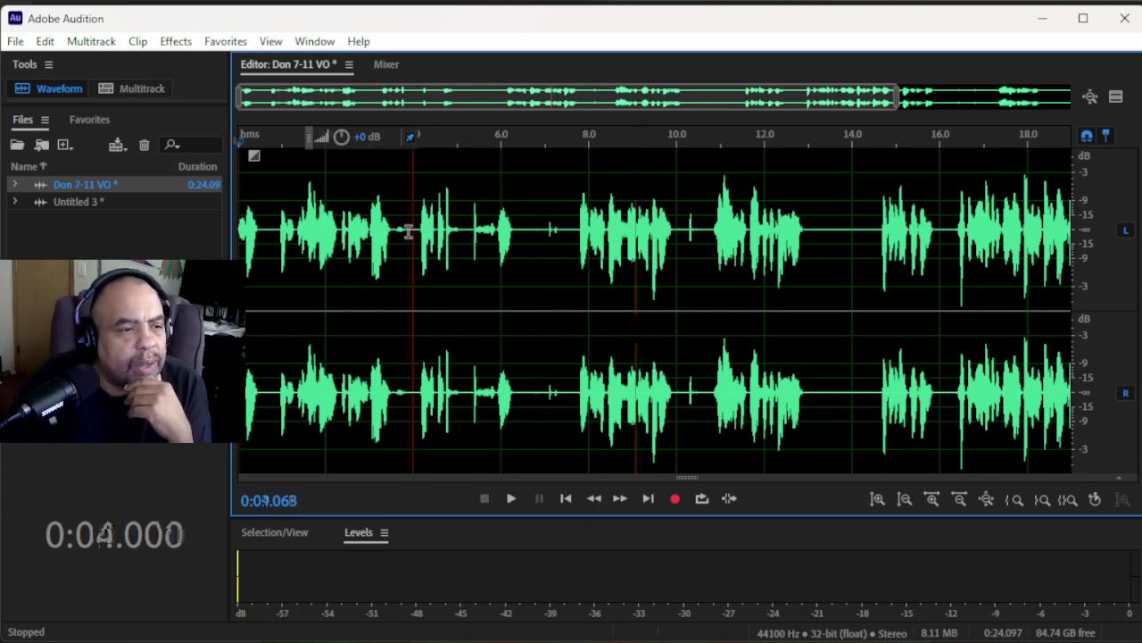
scroll(408, 232, up, 3)
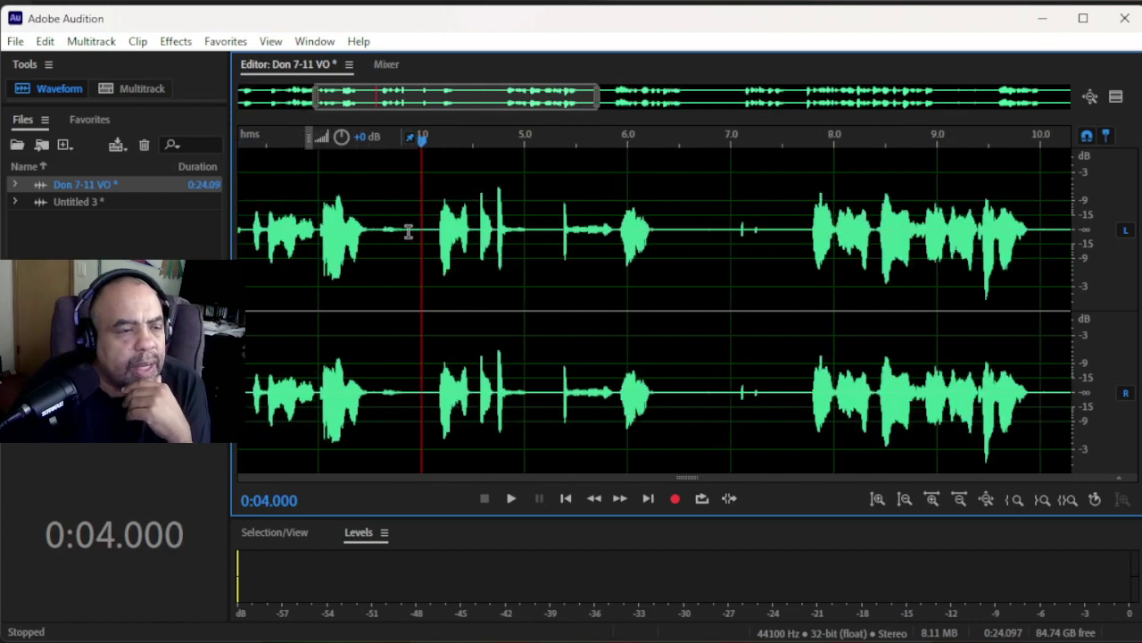
scroll(408, 232, up, 2)
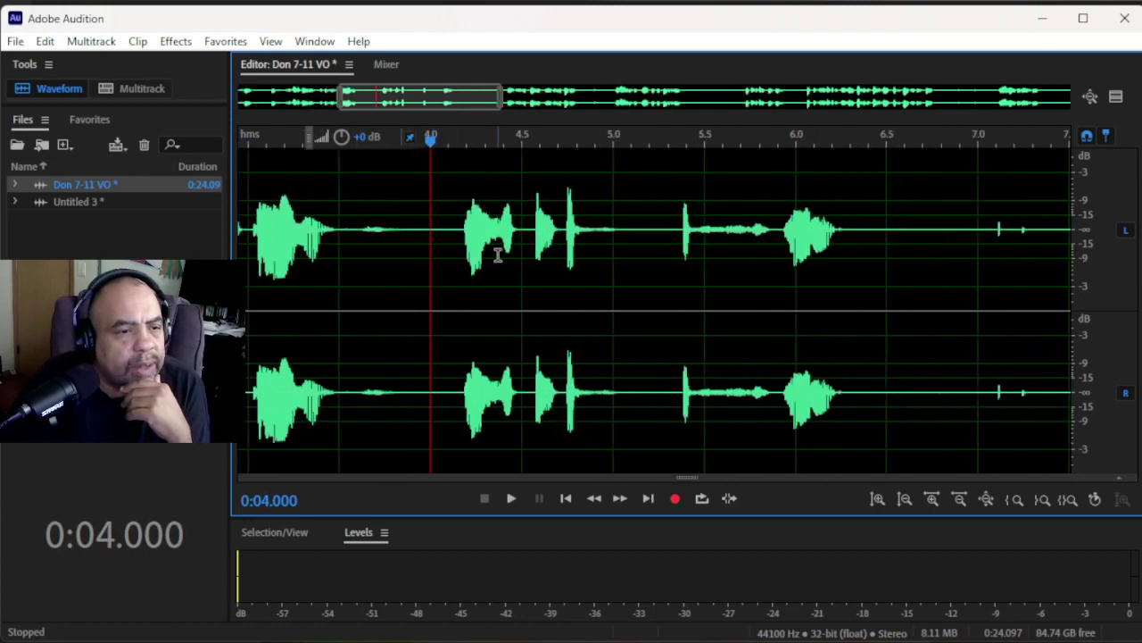
scroll(499, 252, up, 1)
scroll(498, 253, down, 1)
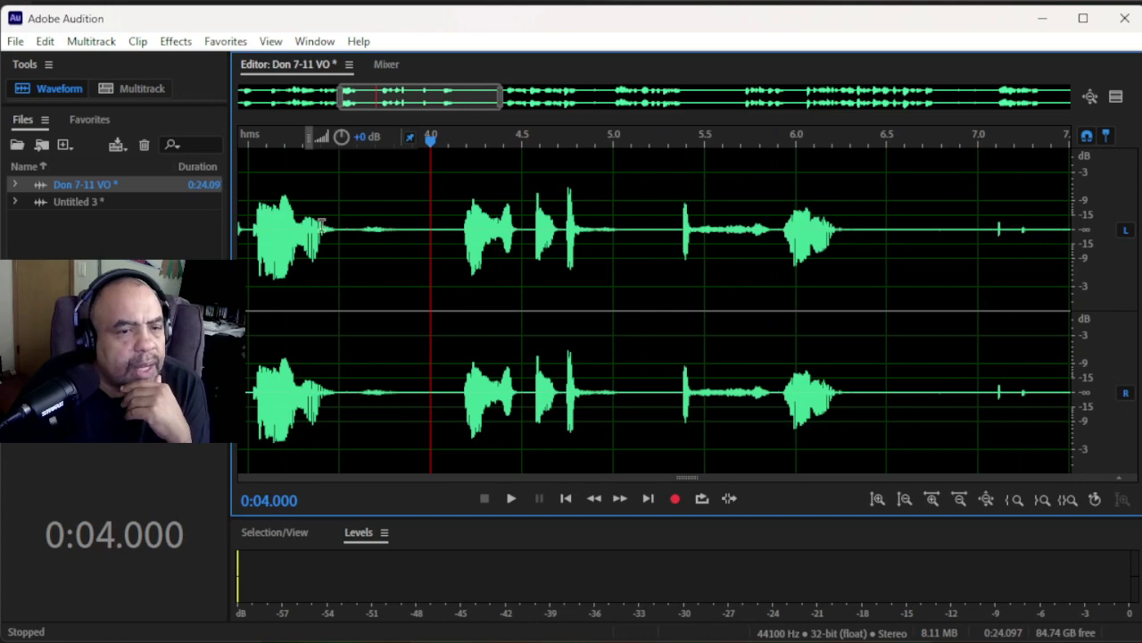
scroll(352, 230, down, 2)
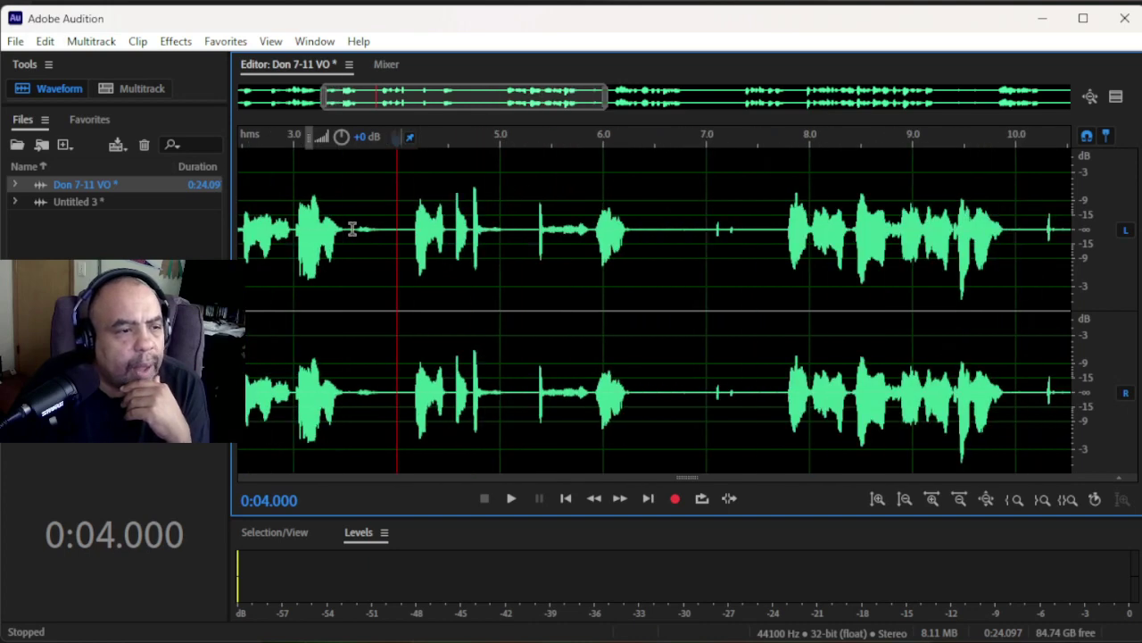
click(252, 213)
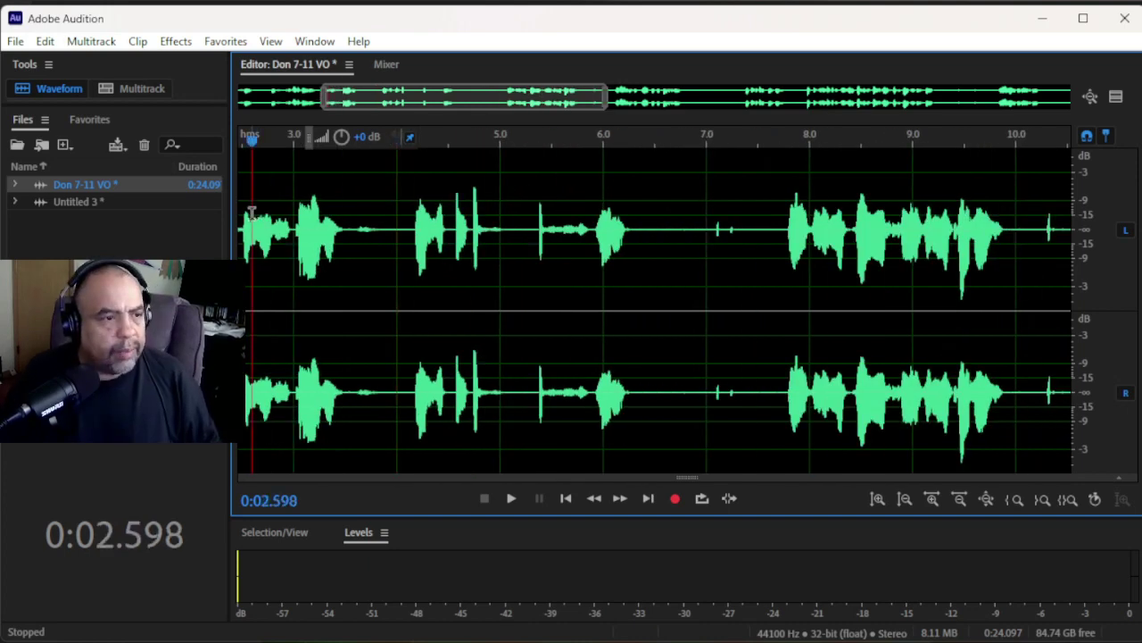
key(space)
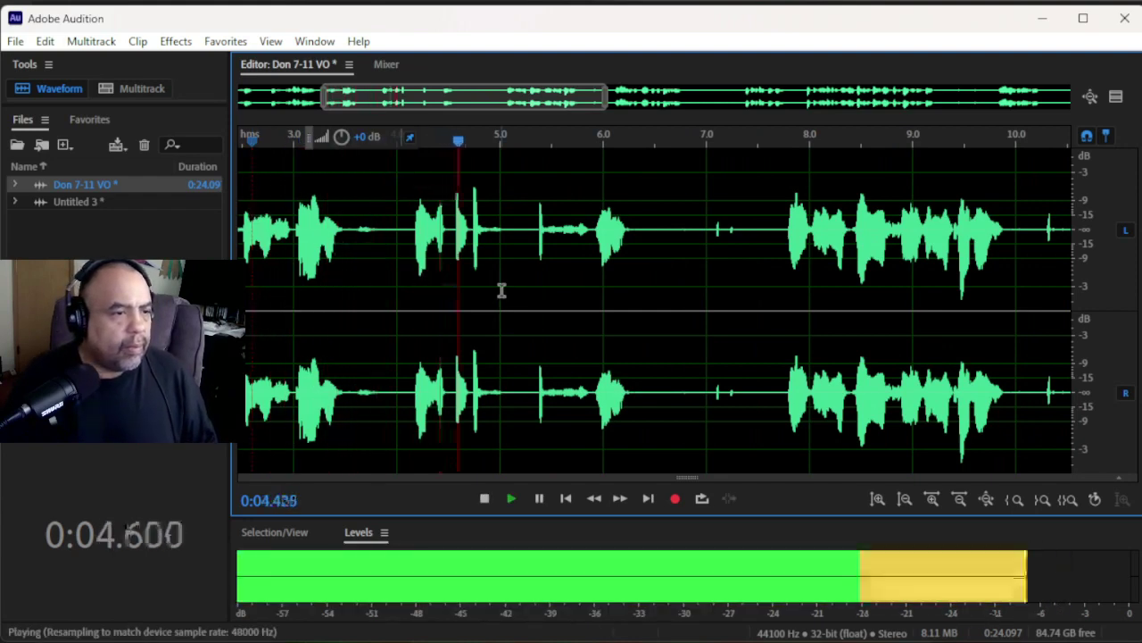
key(space)
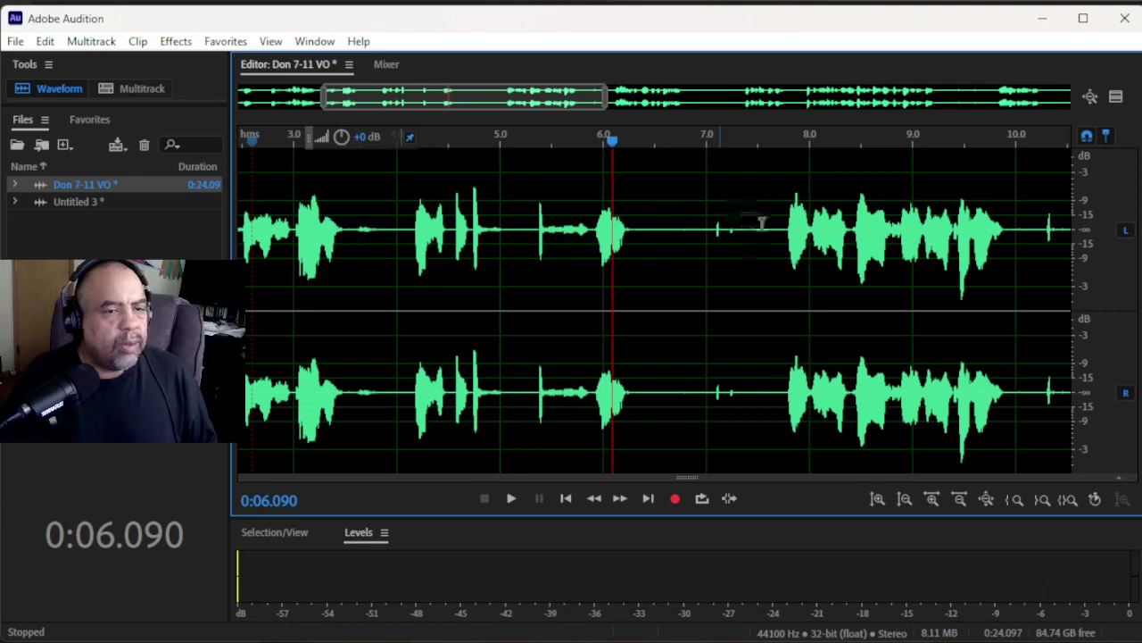
click(357, 232)
key(space)
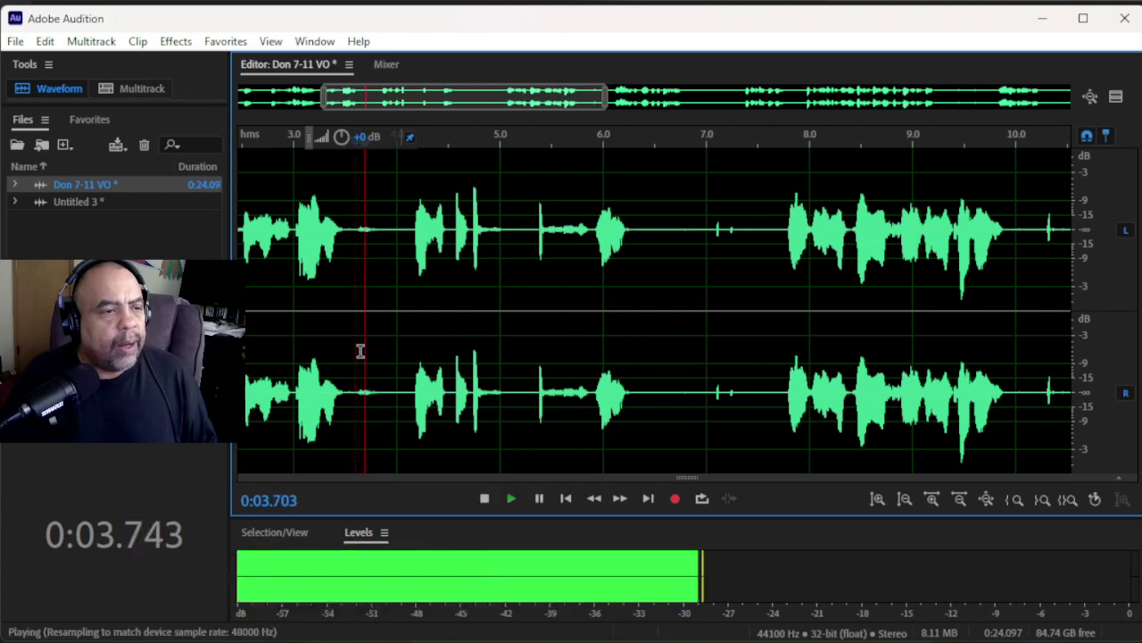
click(350, 228)
key(space)
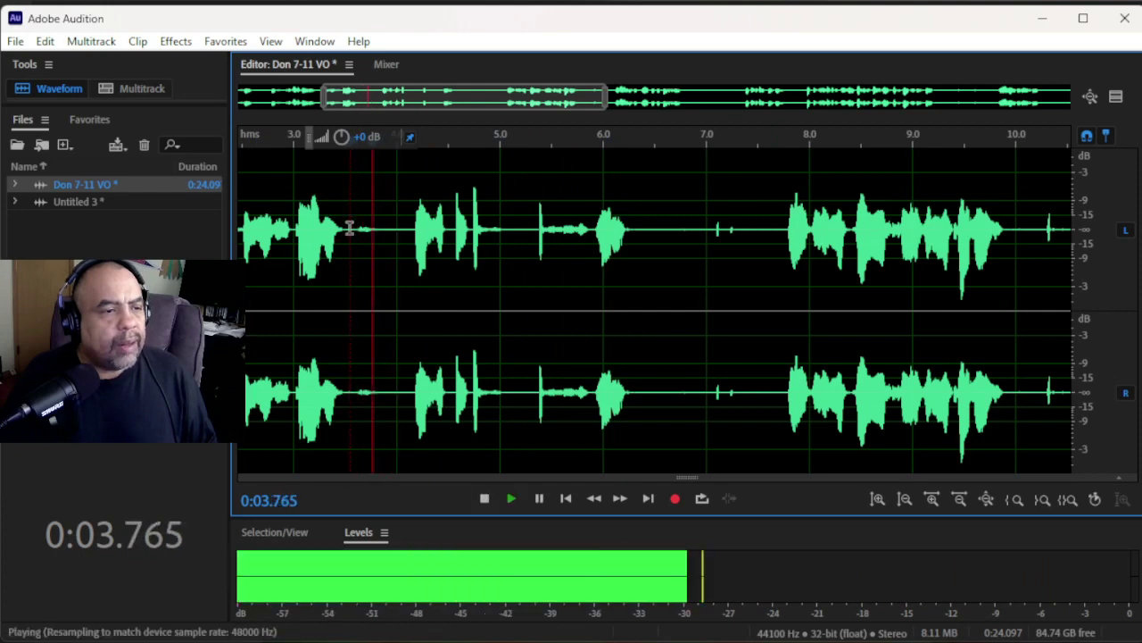
key(space)
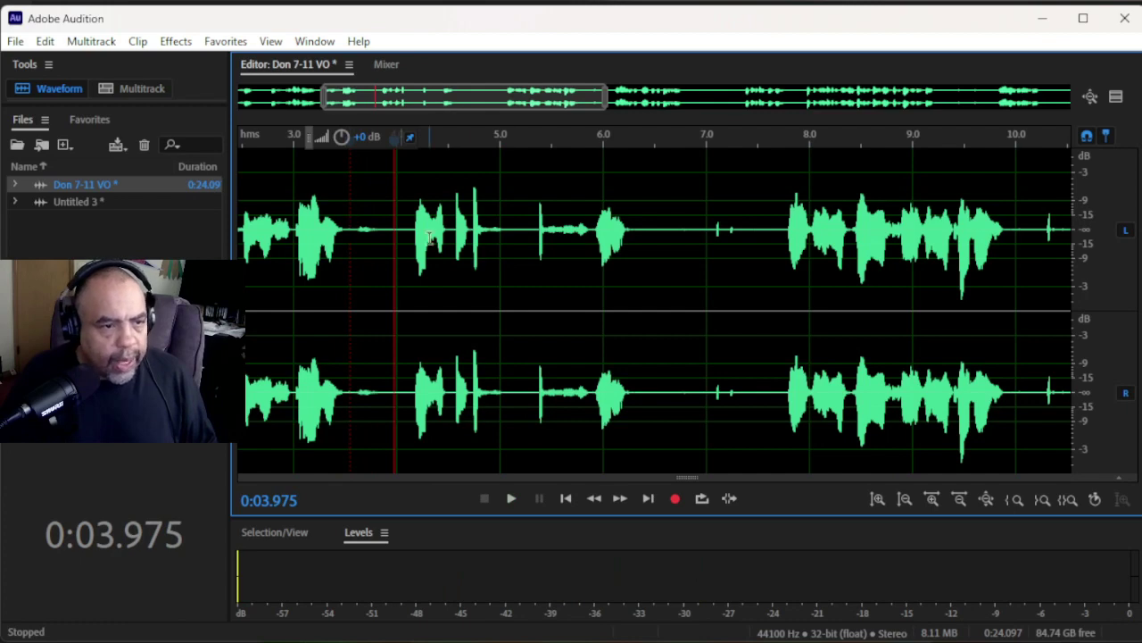
scroll(343, 233, up, 2)
- Select the fumbled stretch from 3.57 s to about 7.6 s and delete it
click(359, 218)
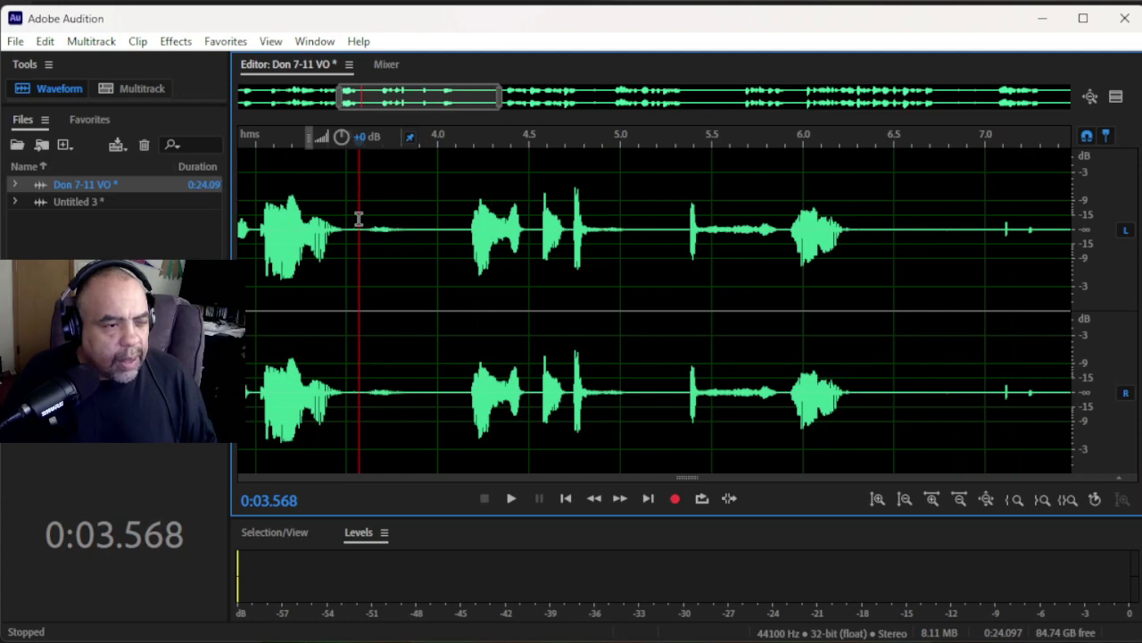
drag(359, 218, 768, 395)
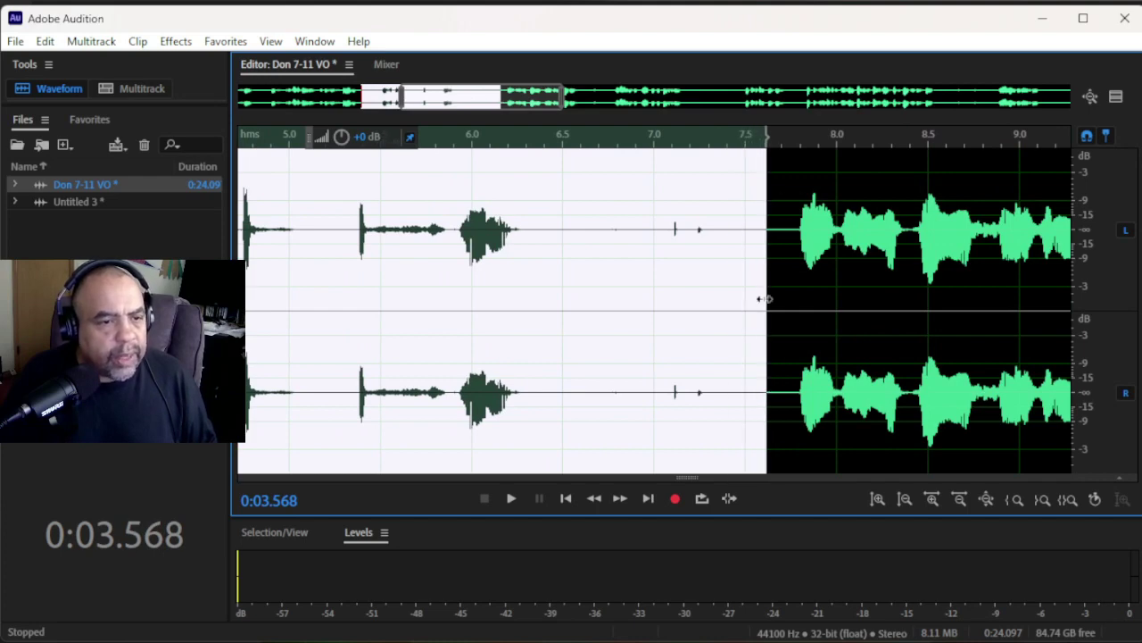
scroll(762, 298, up, 3)
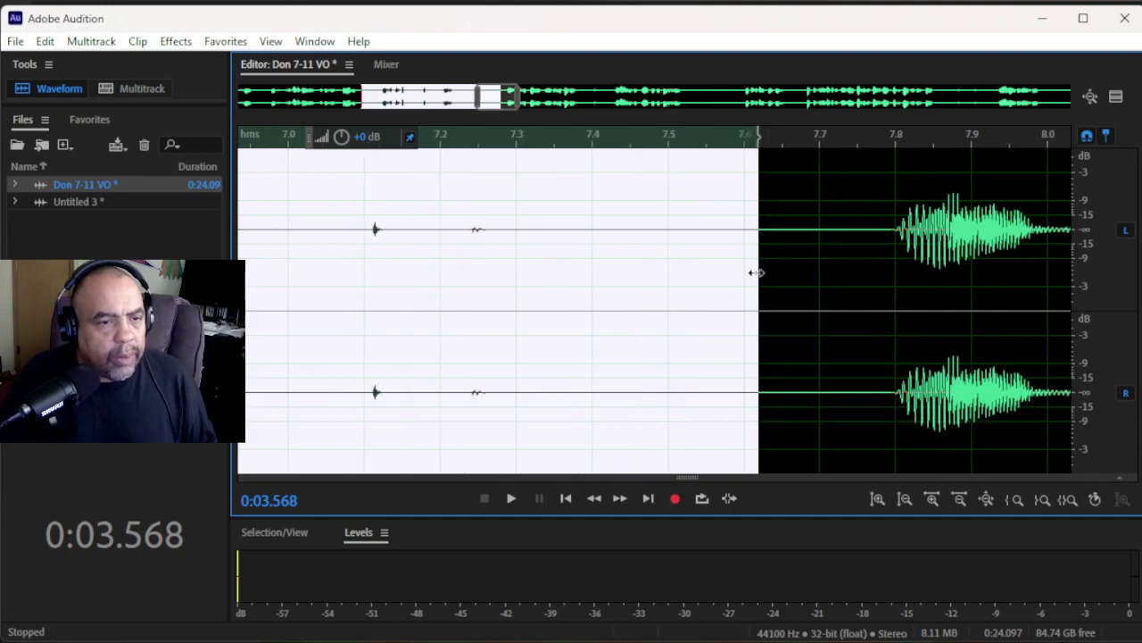
drag(755, 273, 723, 327)
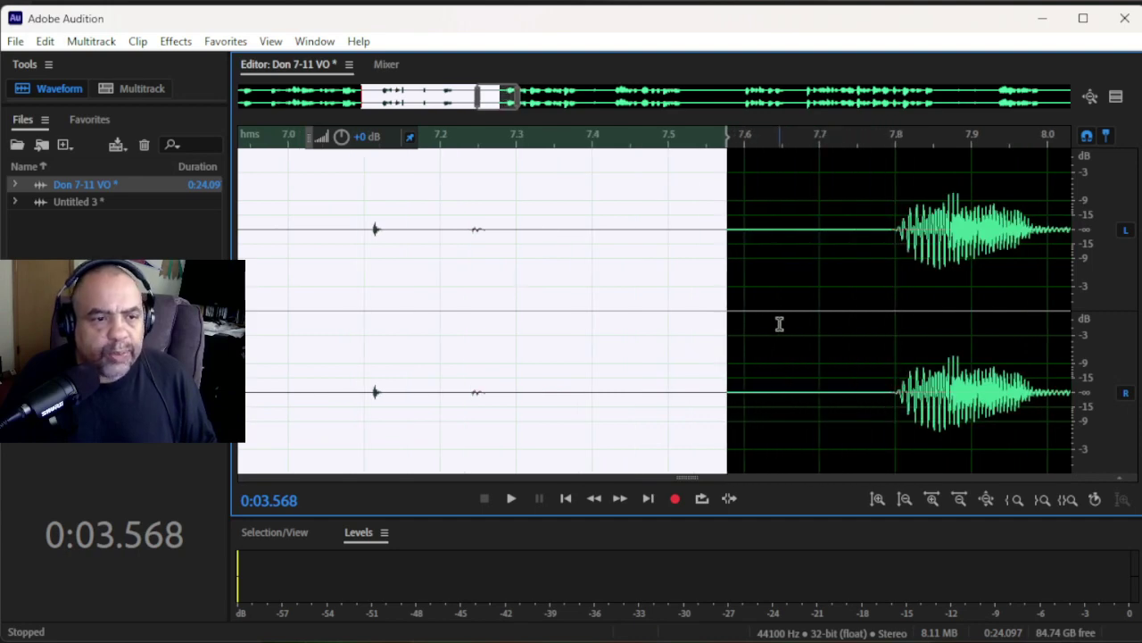
scroll(779, 323, down, 3)
scroll(755, 331, down, 2)
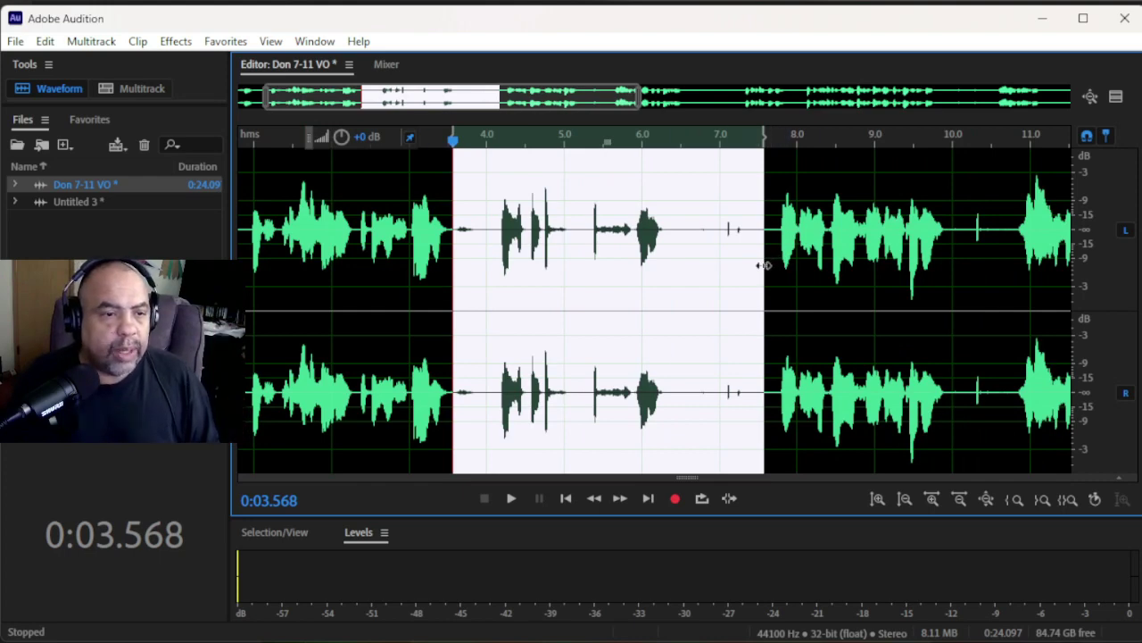
drag(764, 265, 761, 265)
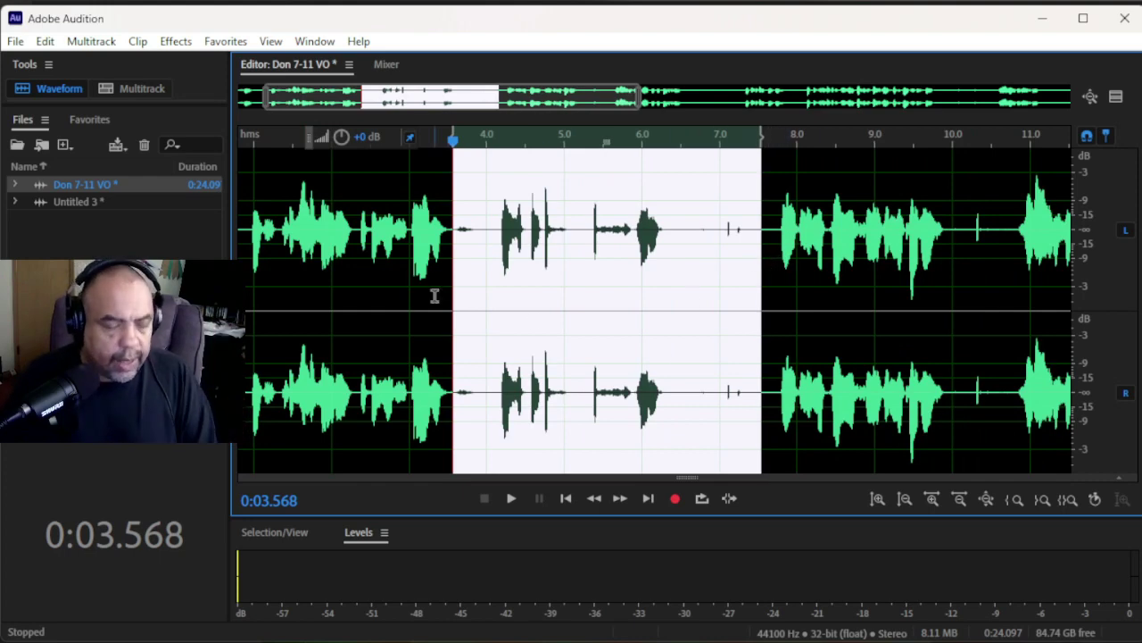
key(Delete)
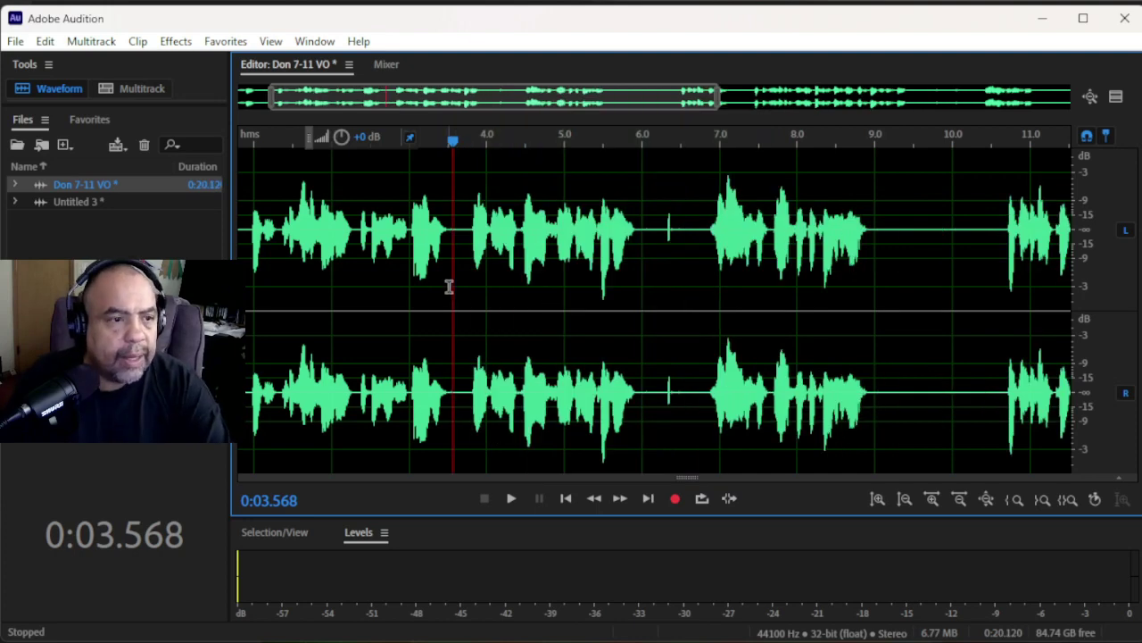
click(376, 229)
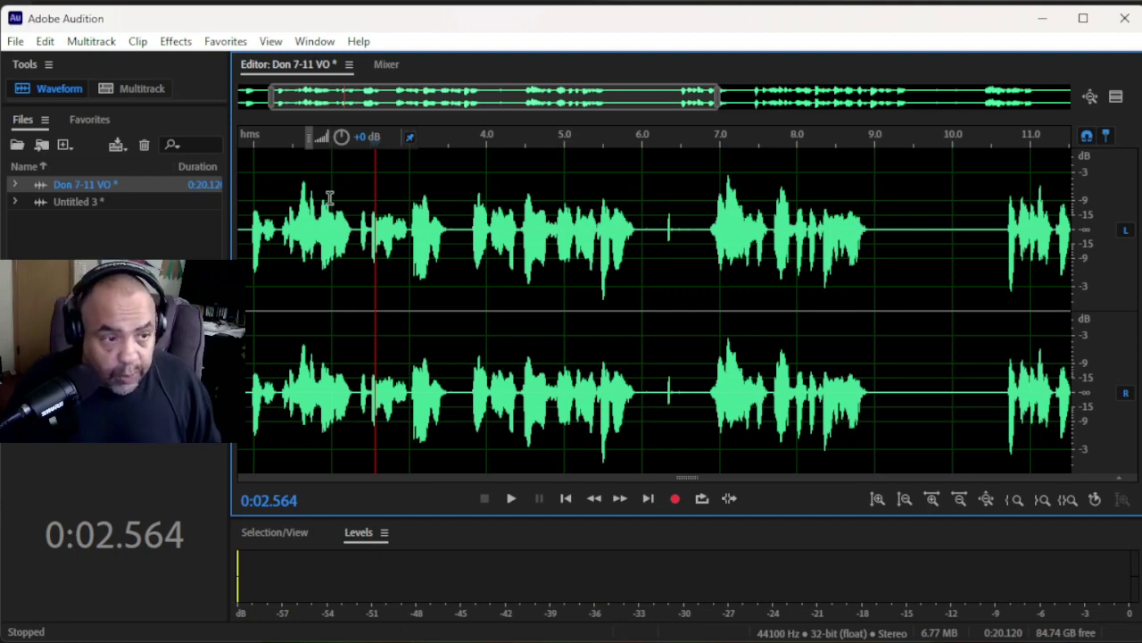
key(space)
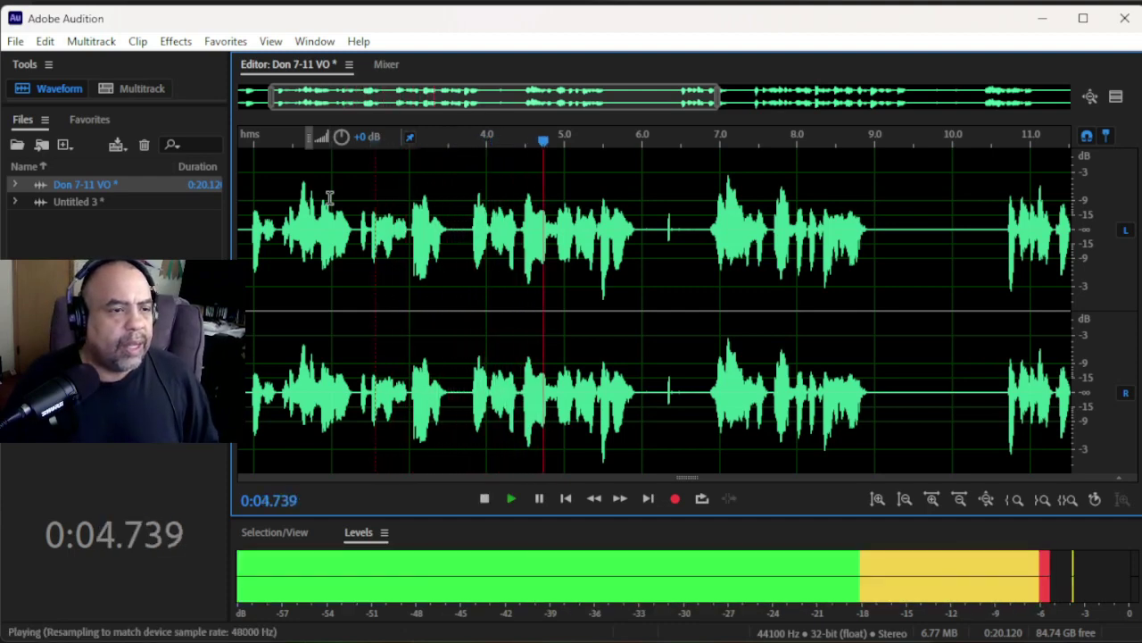
key(space)
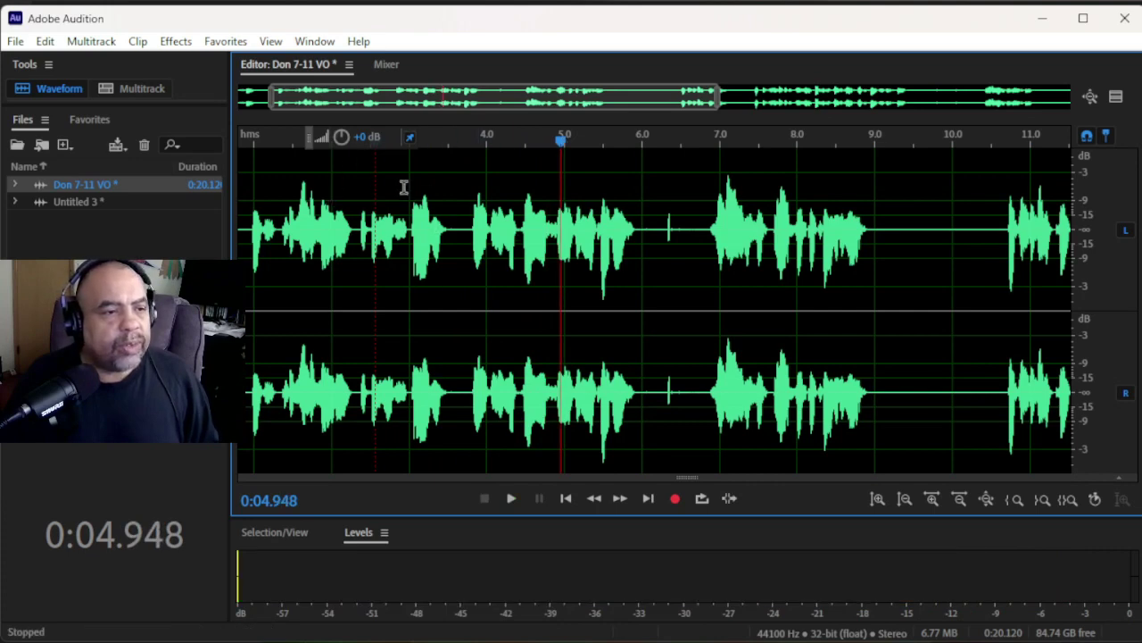
click(357, 216)
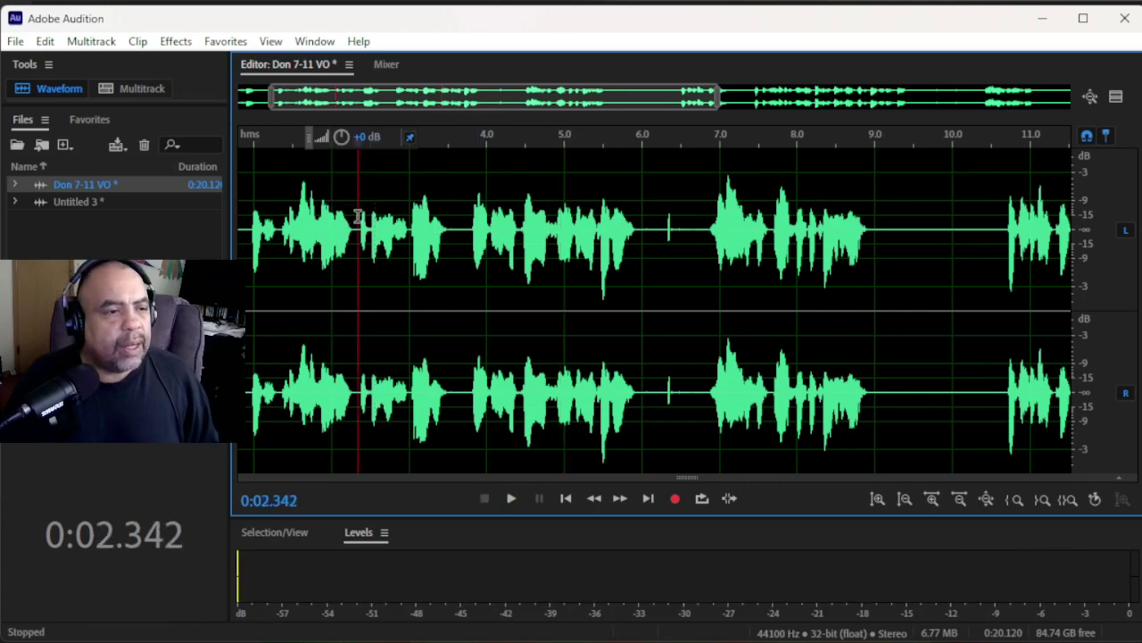
key(space)
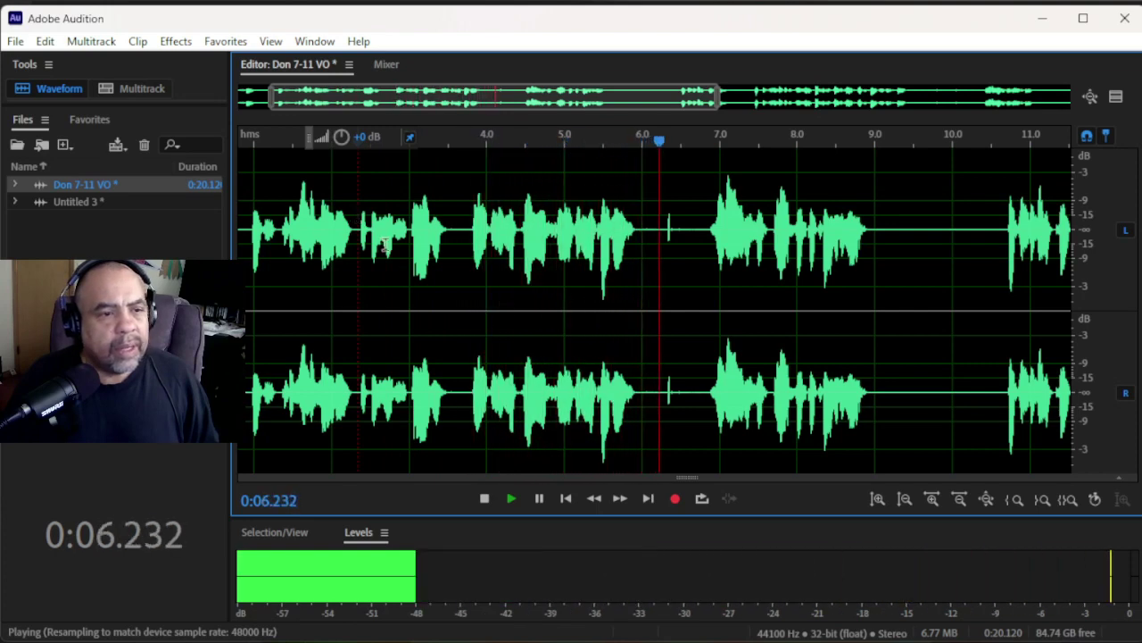
key(space)
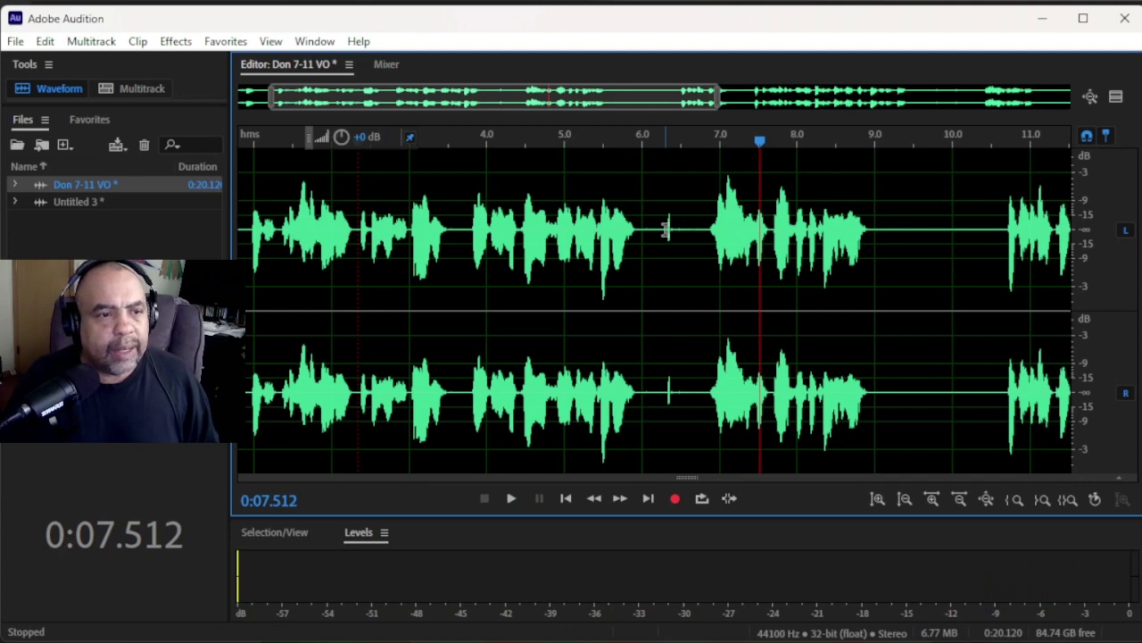
- Select the silent pause from 6.0 s to about 6.8 s and delete it
scroll(665, 230, up, 5)
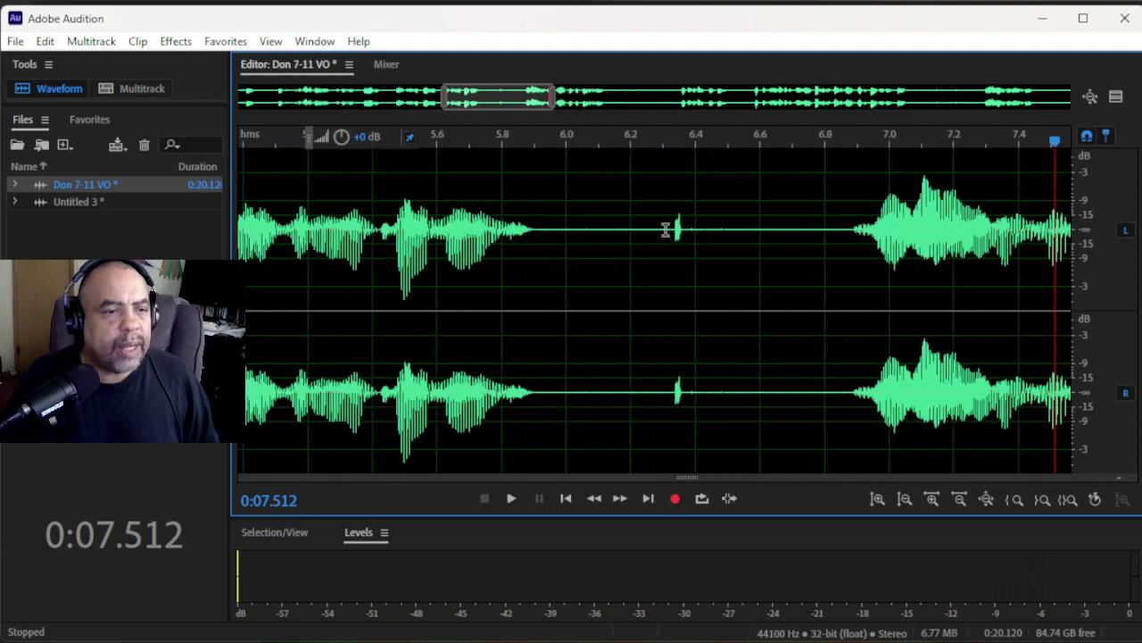
click(579, 228)
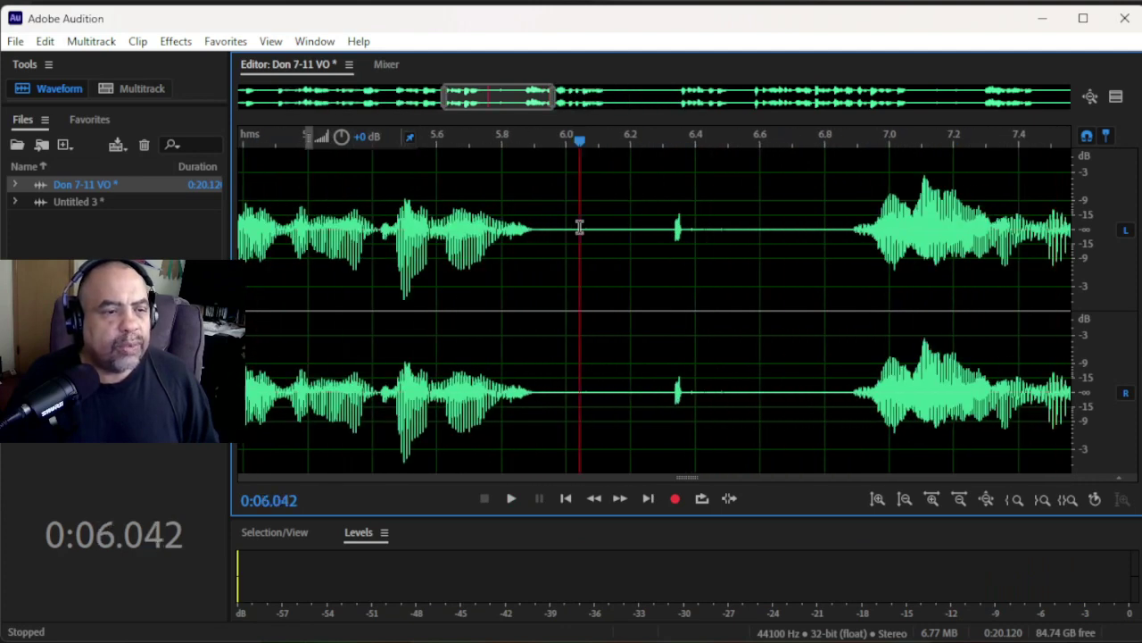
drag(579, 227, 832, 357)
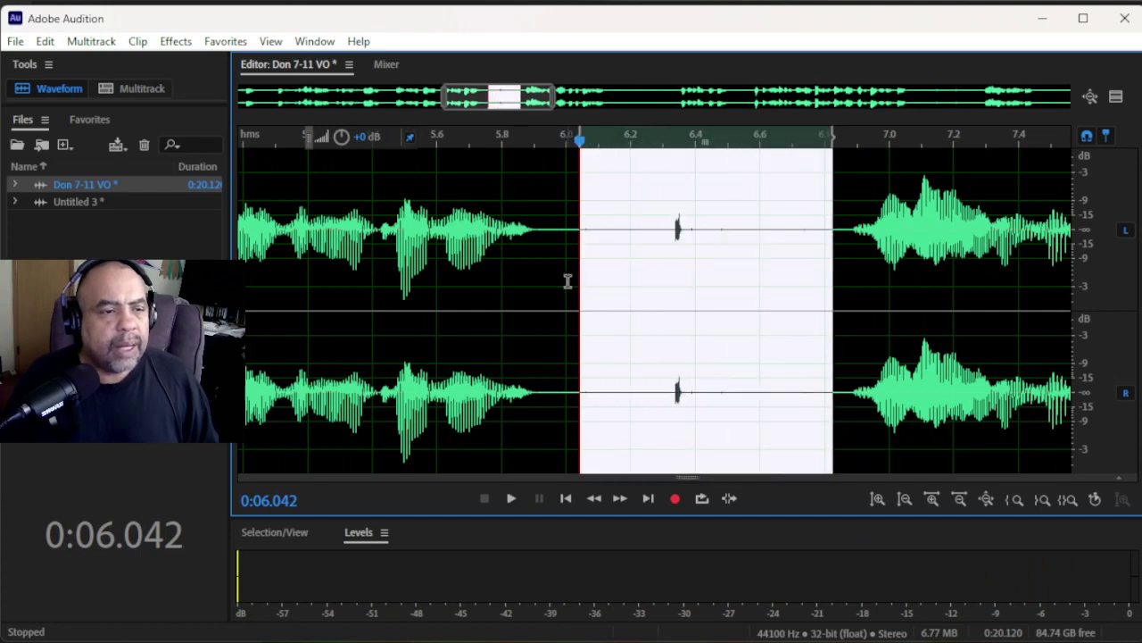
drag(580, 291, 537, 304)
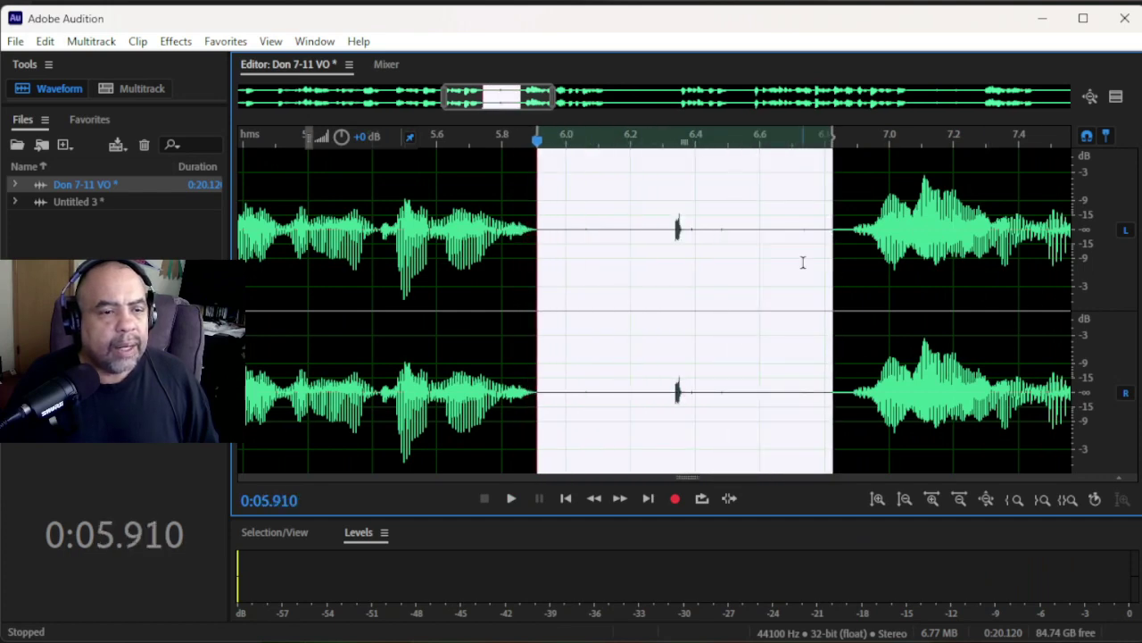
drag(833, 273, 859, 279)
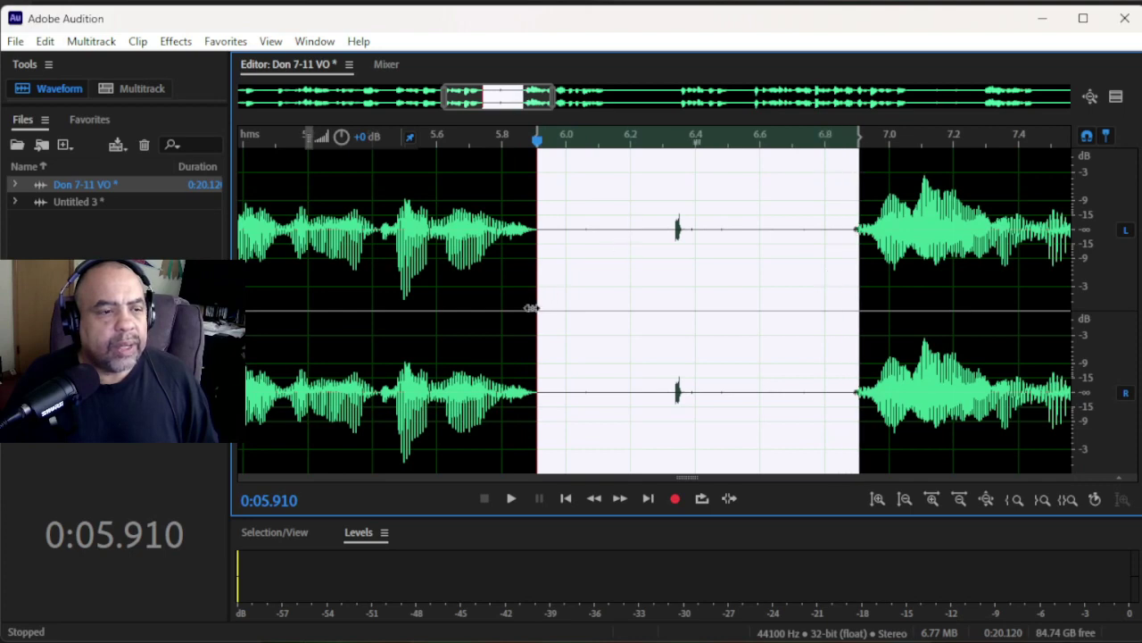
drag(531, 308, 556, 314)
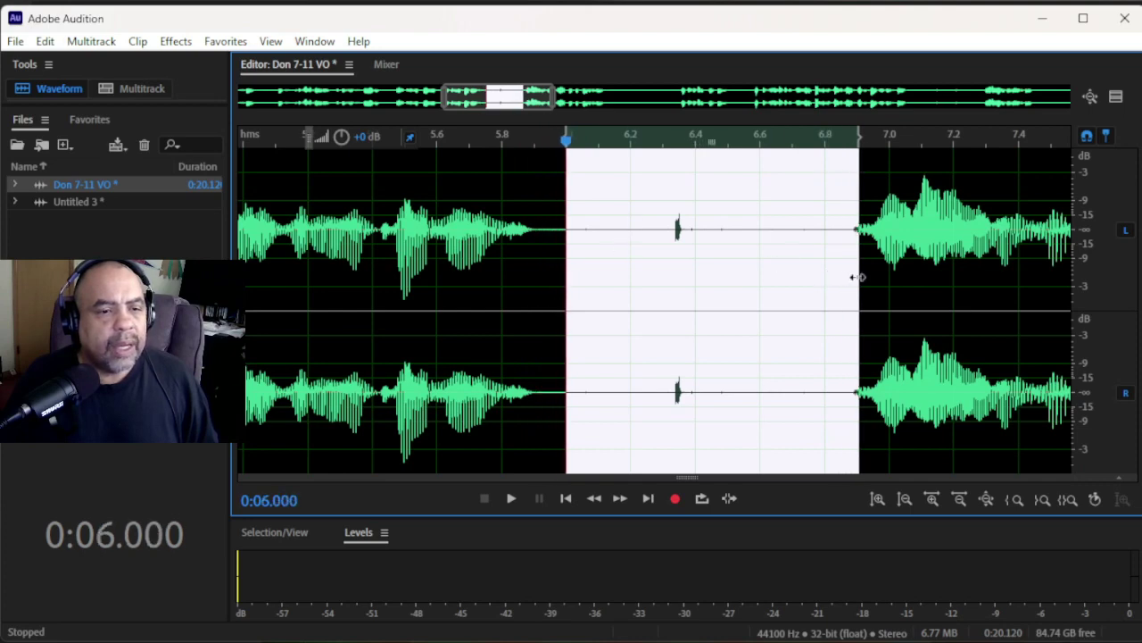
drag(855, 278, 824, 280)
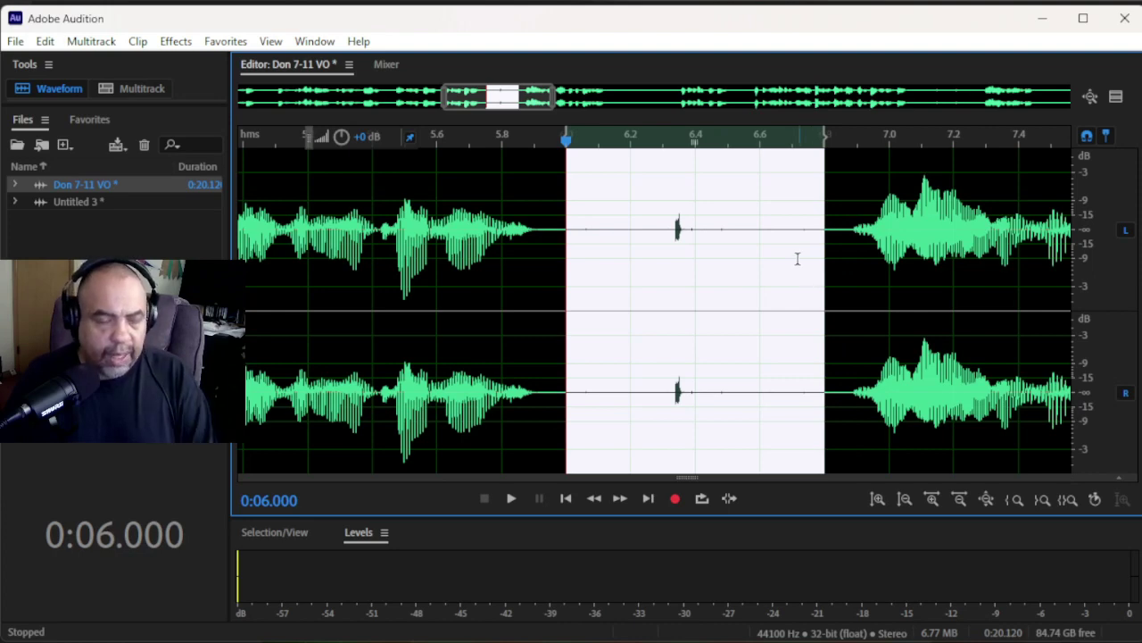
key(Delete)
scroll(805, 252, down, 2)
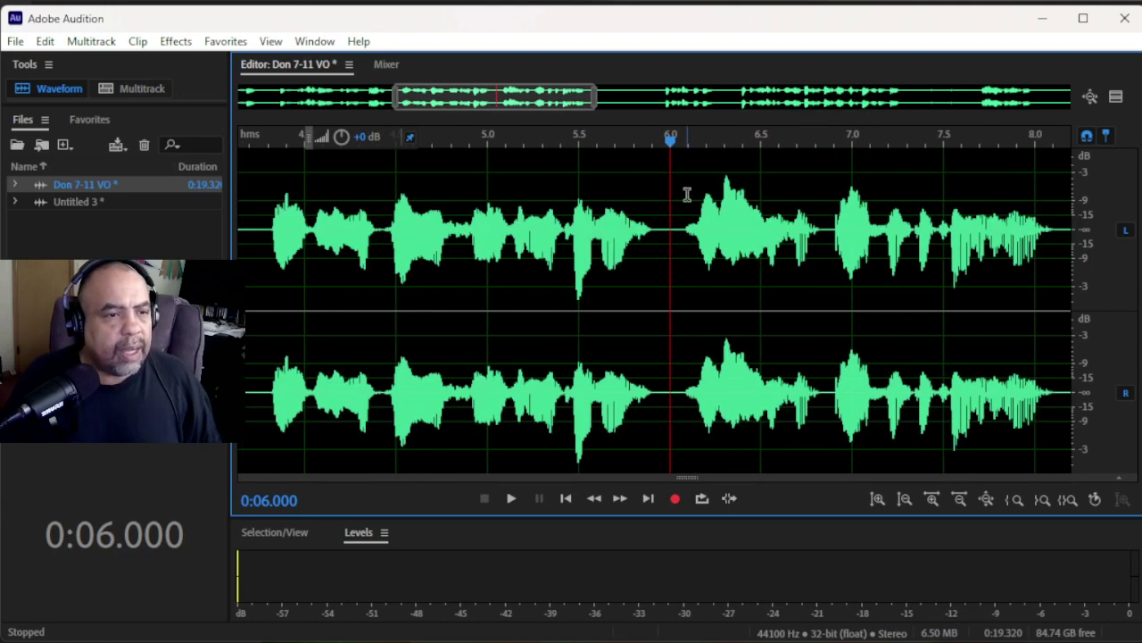
click(469, 243)
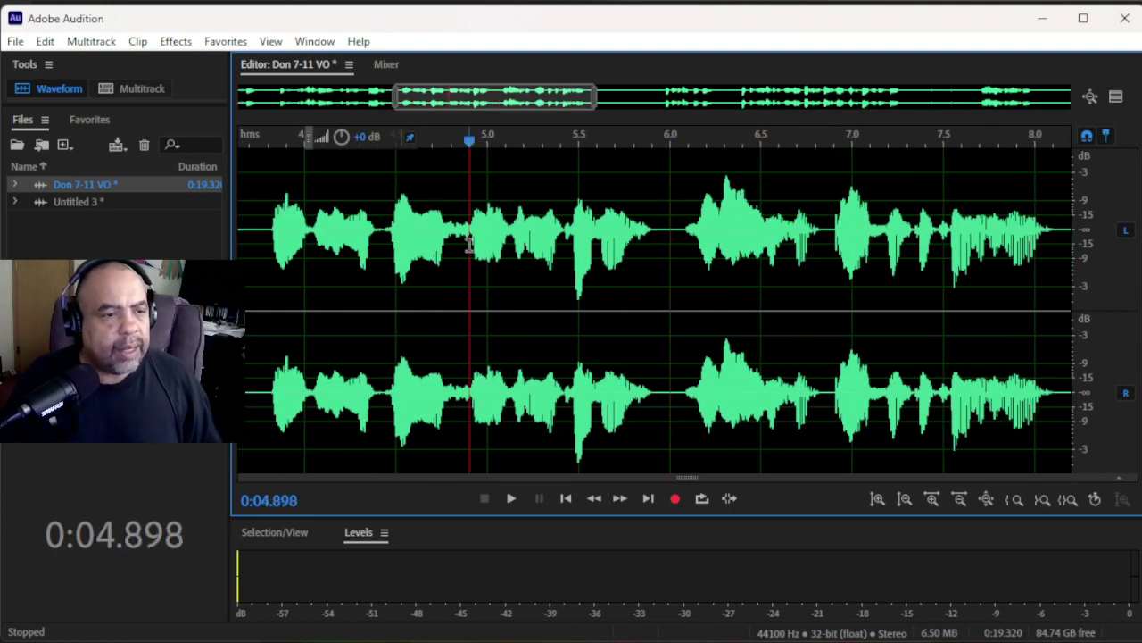
key(space)
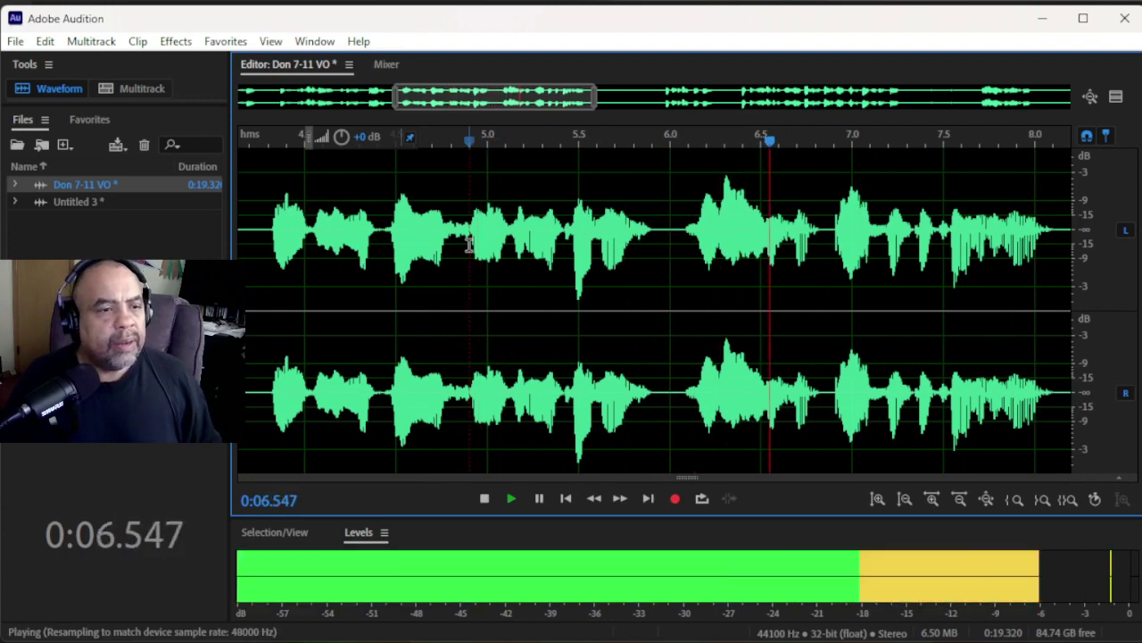
scroll(519, 250, down, 3)
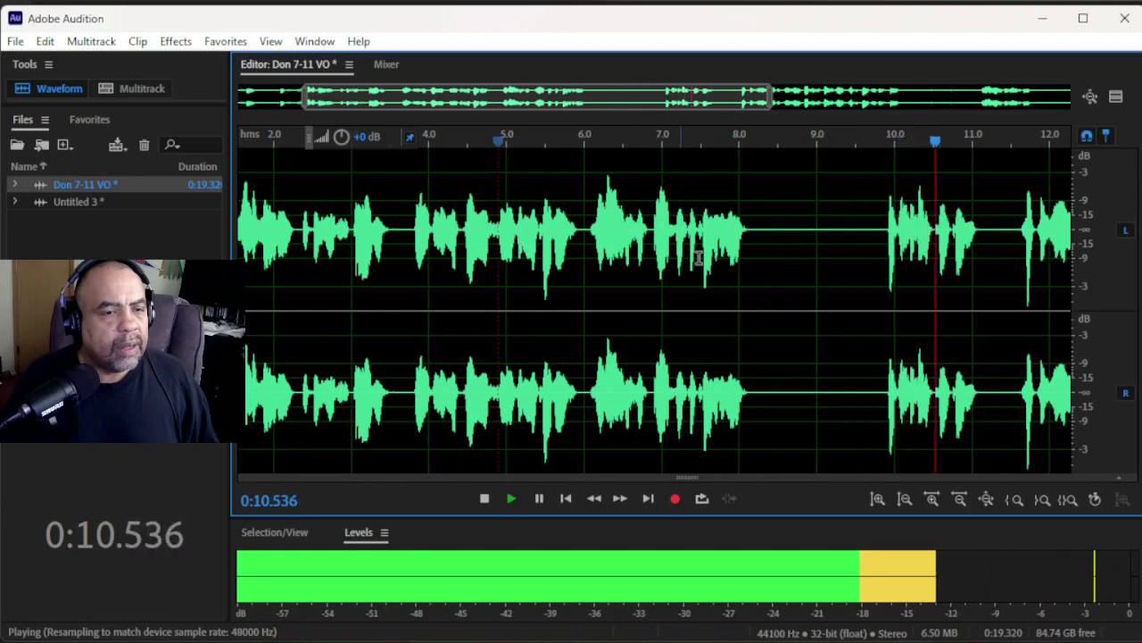
key(space)
scroll(902, 241, up, 3)
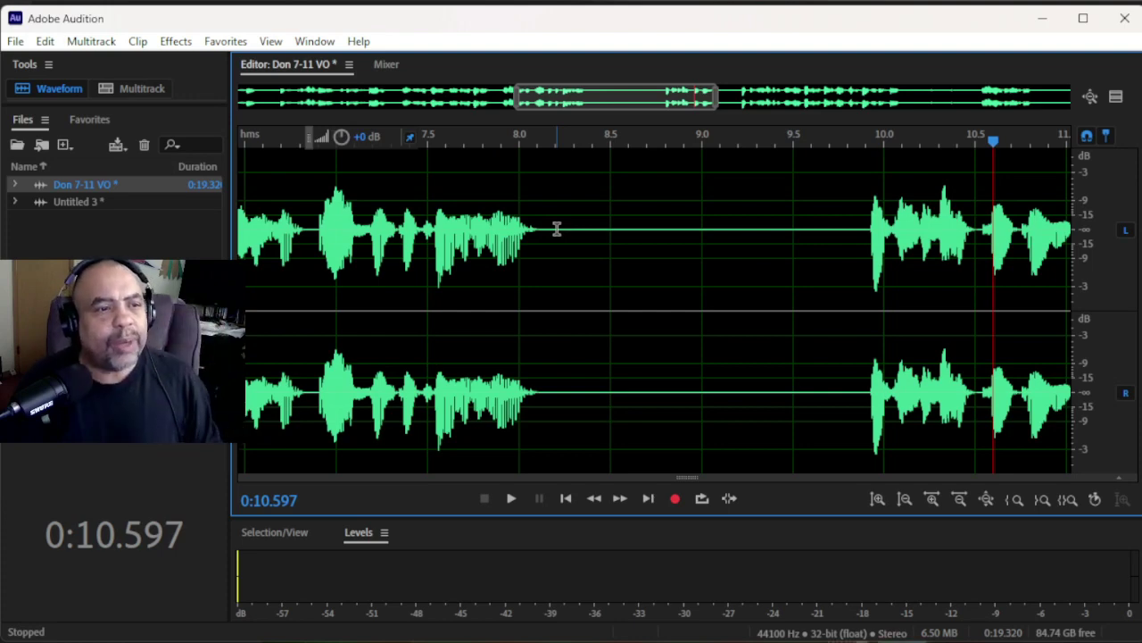
- Delete the silence from about 8.2 s to 9.85 s, leaving a 17.713-second take
click(556, 229)
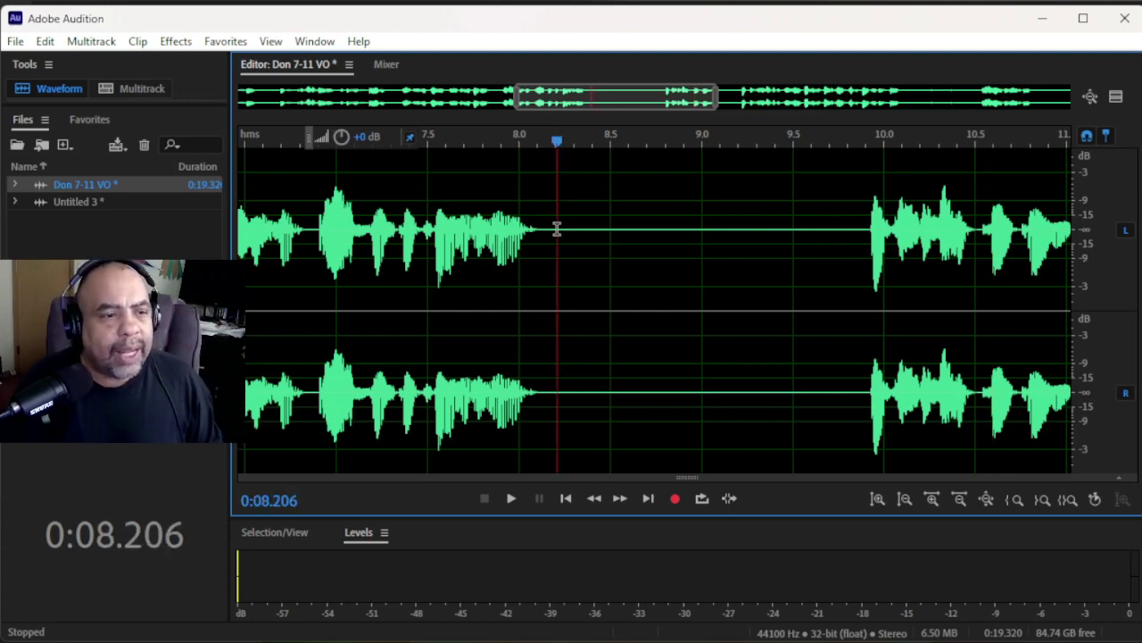
drag(556, 228, 849, 489)
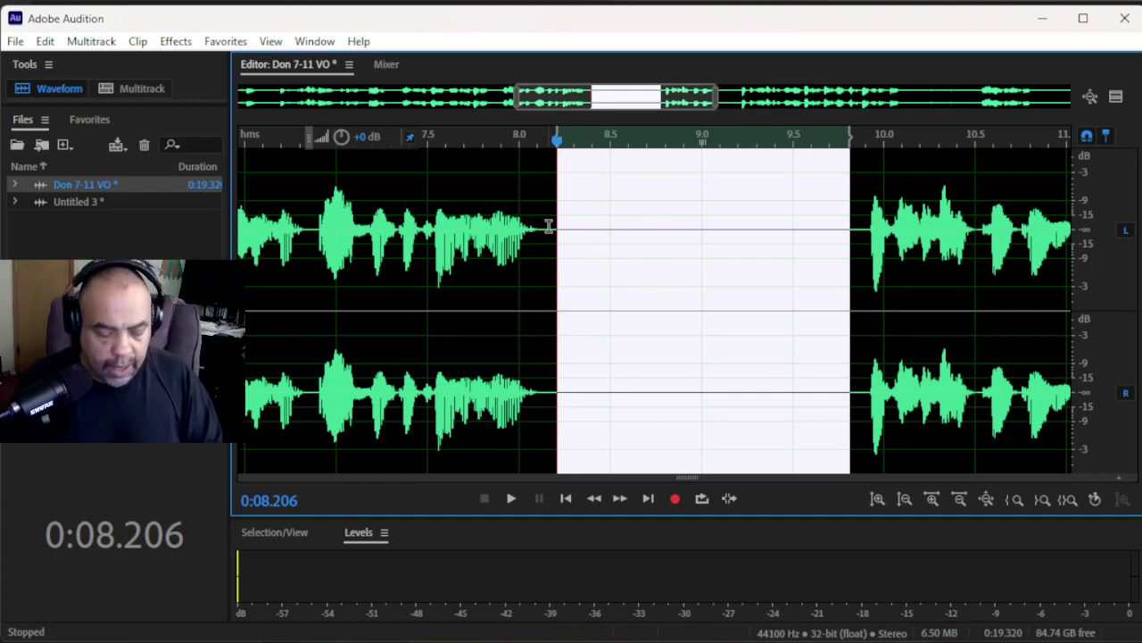
key(Delete)
scroll(549, 226, down, 1)
scroll(550, 226, down, 1)
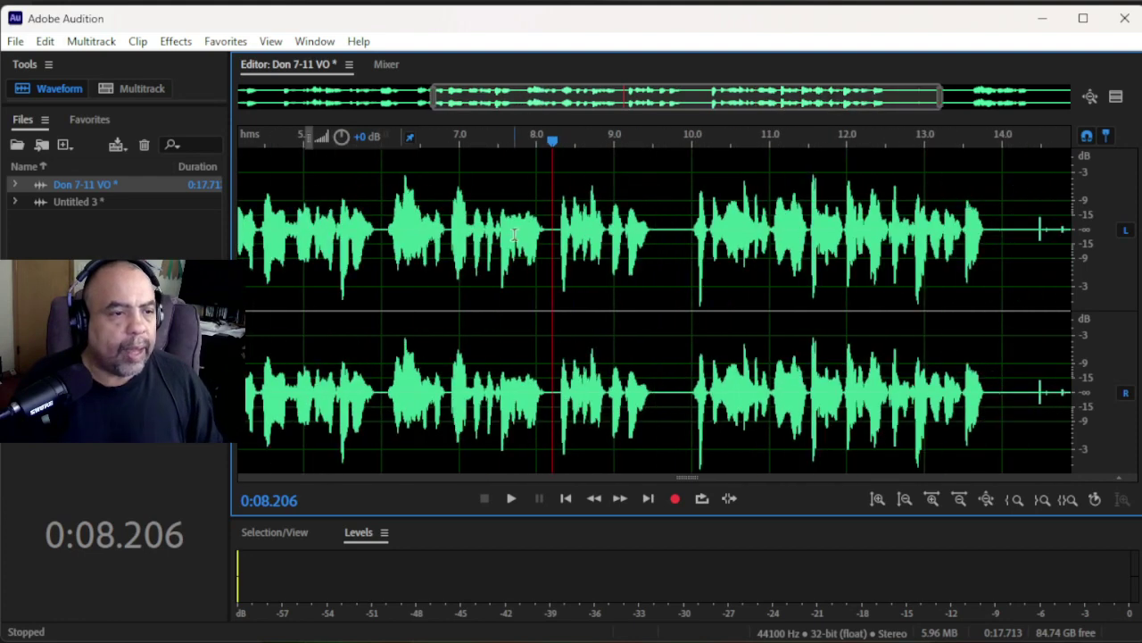
- Preview from about 7.1 s, then delete the short pause around 9.6–10.0 s
click(467, 228)
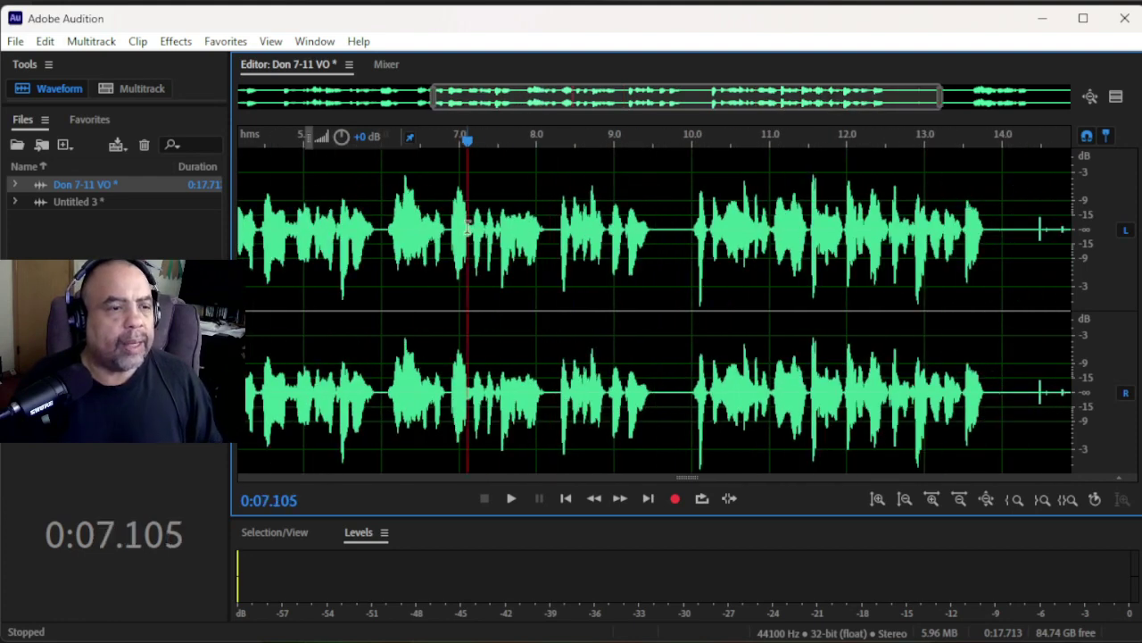
key(space)
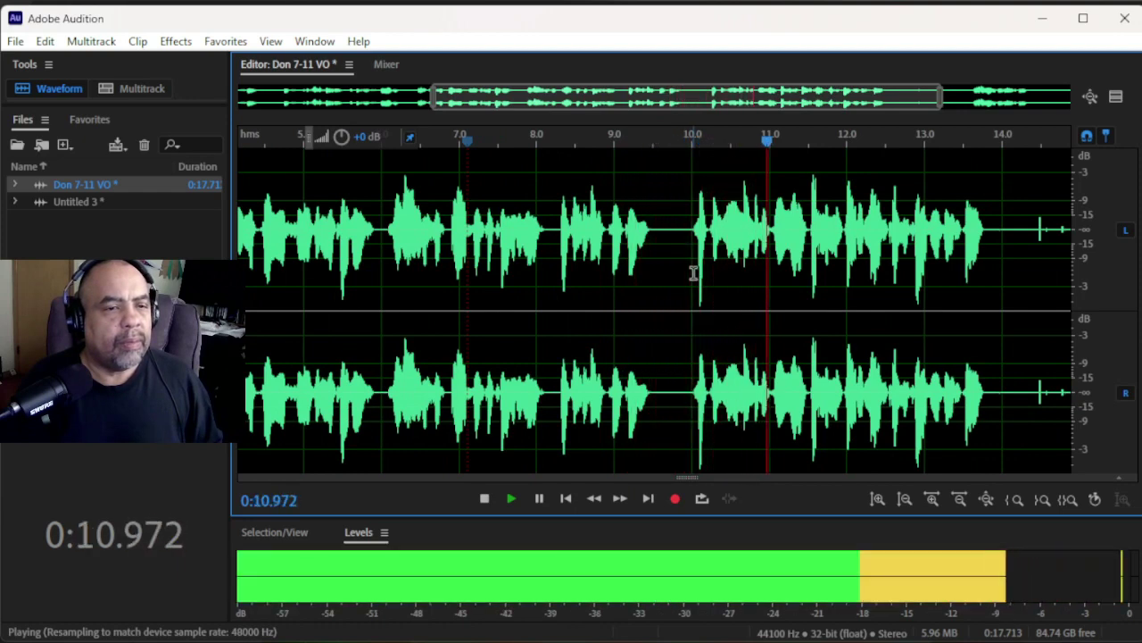
key(space)
scroll(693, 271, up, 3)
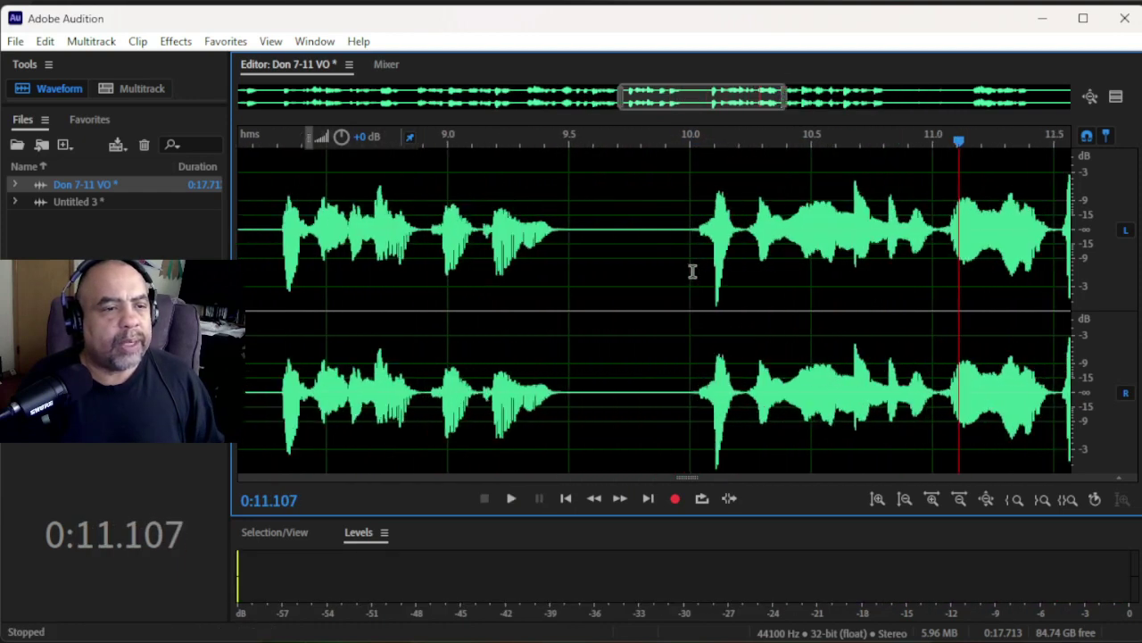
click(596, 232)
drag(665, 298, 690, 322)
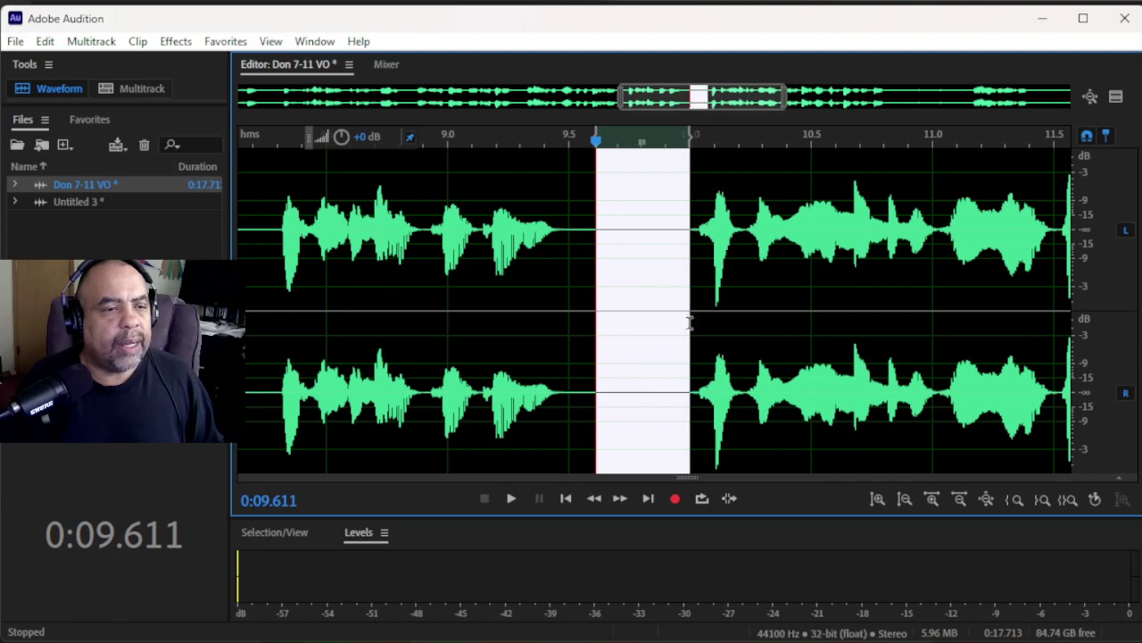
drag(596, 289, 586, 289)
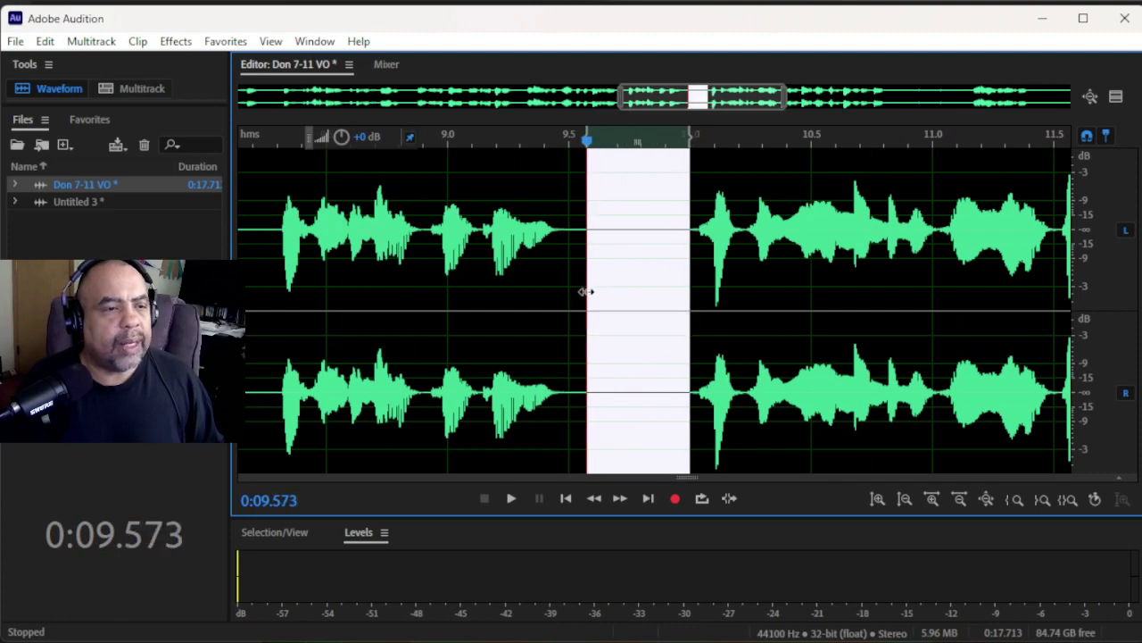
key(Delete)
scroll(623, 291, down, 3)
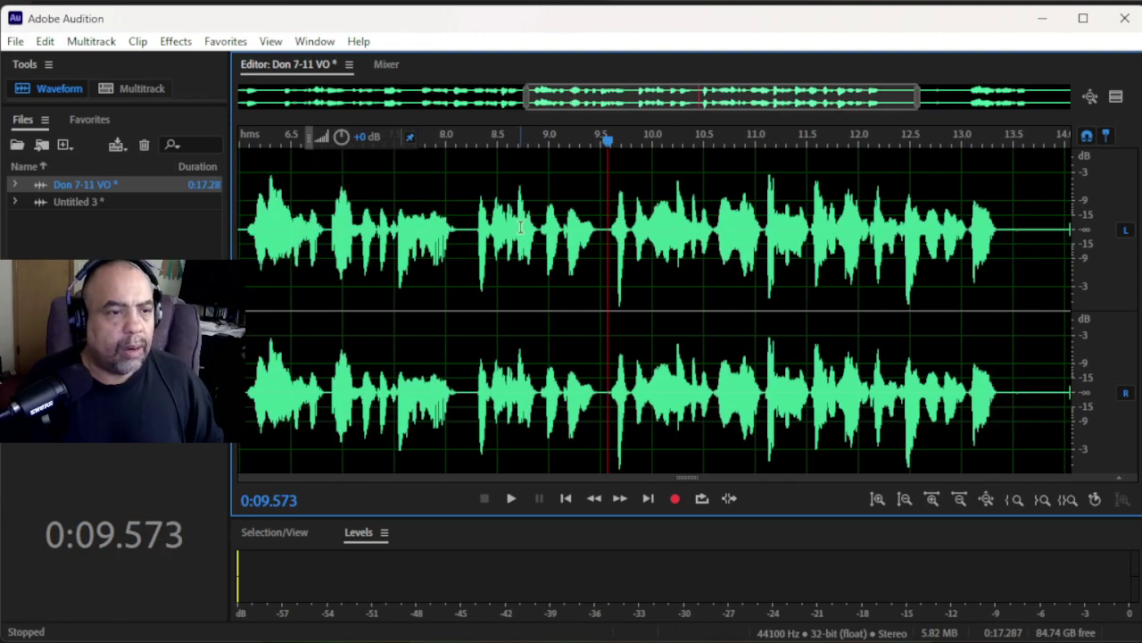
- Play back across the recent cuts from about 8.8 s, viewing the whole recording
click(520, 227)
key(space)
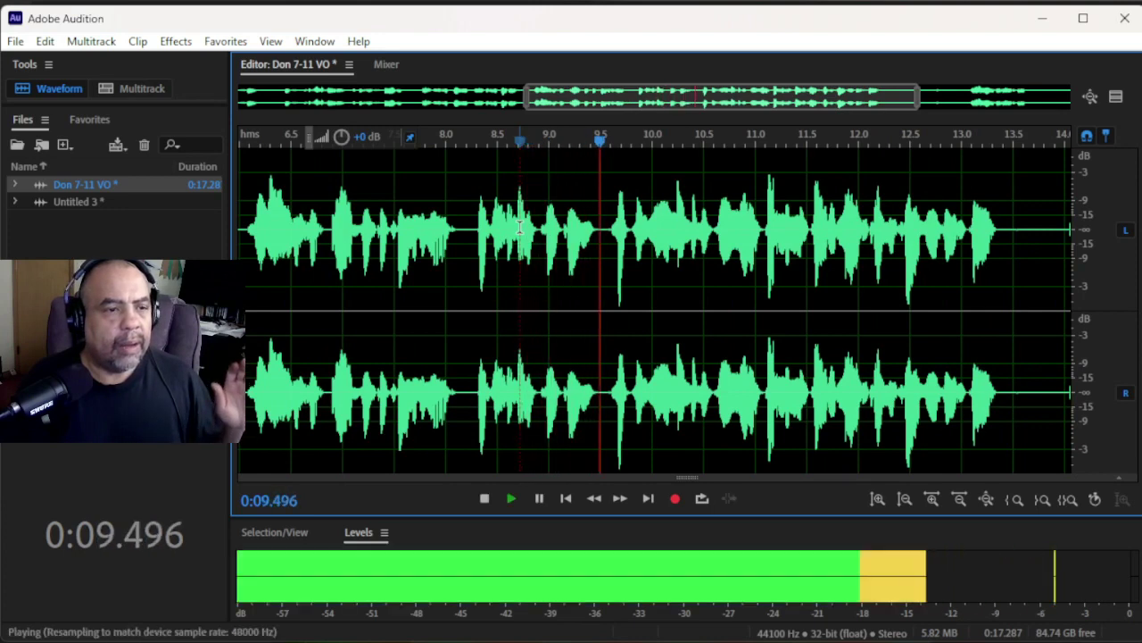
key(space)
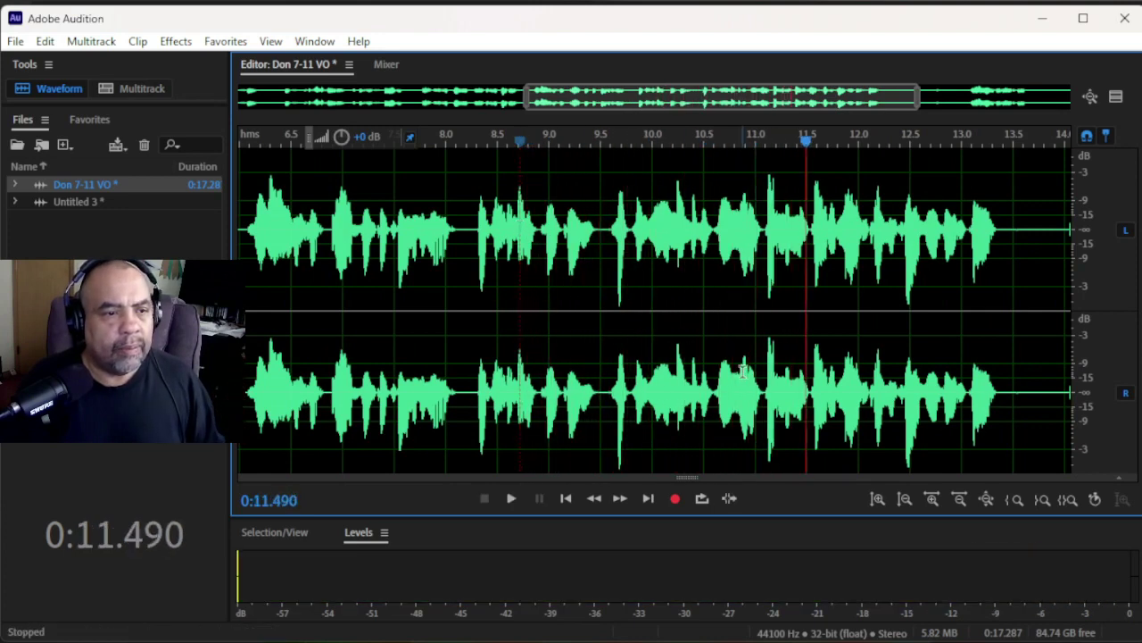
click(533, 215)
key(space)
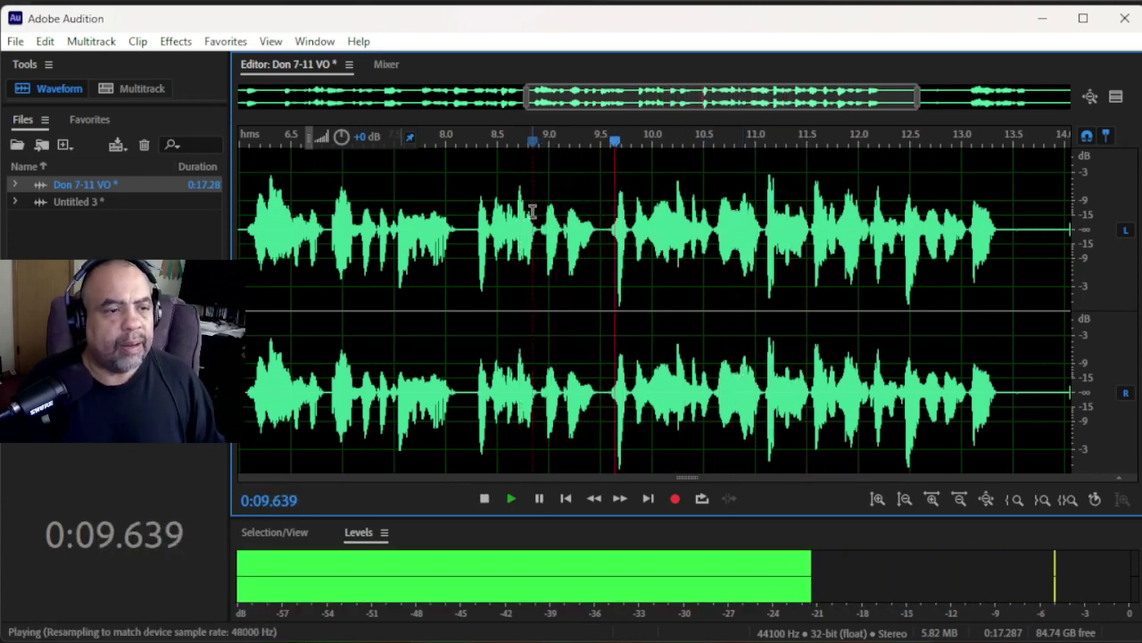
key(backslash)
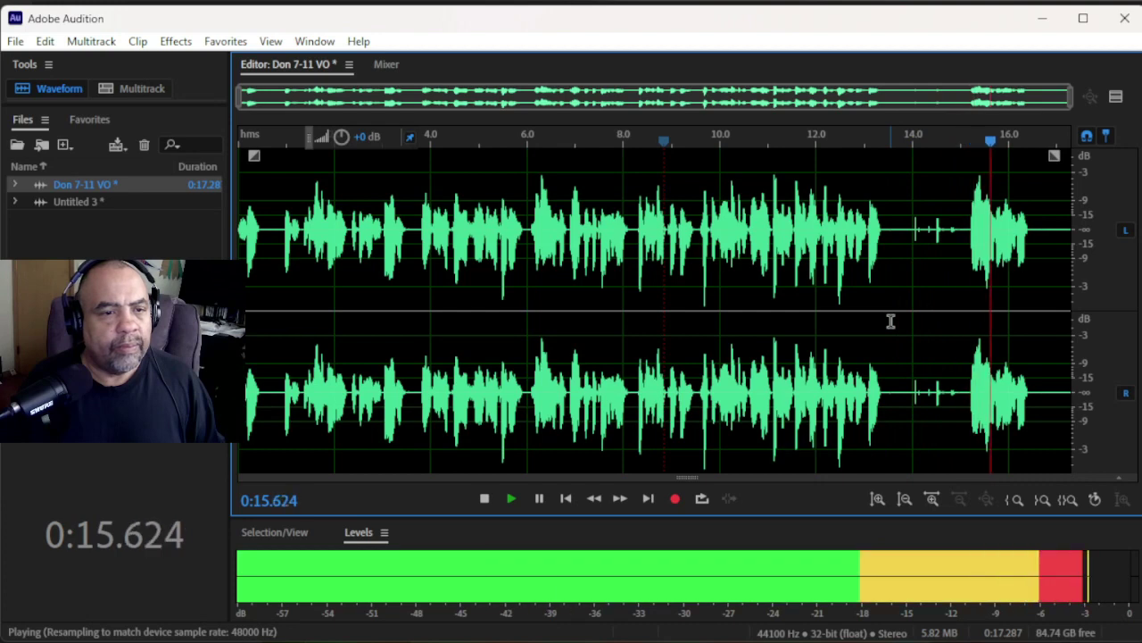
key(space)
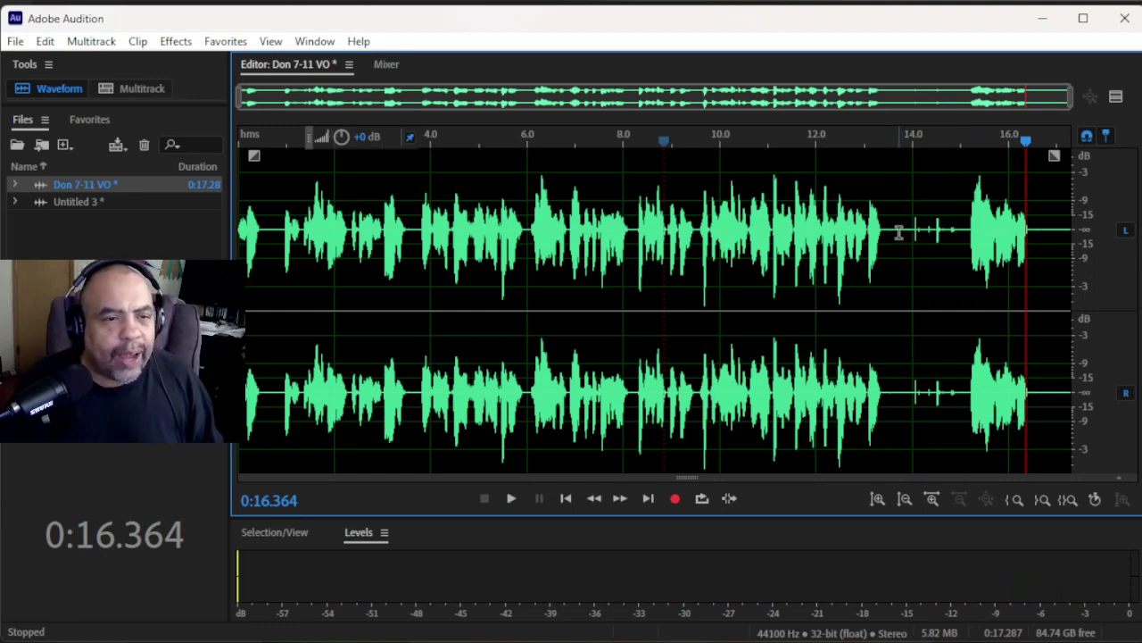
- Delete the silent stretch from 13.5 s to 15.1 s and play back from 12.4 s
scroll(948, 236, up, 1)
scroll(948, 237, up, 3)
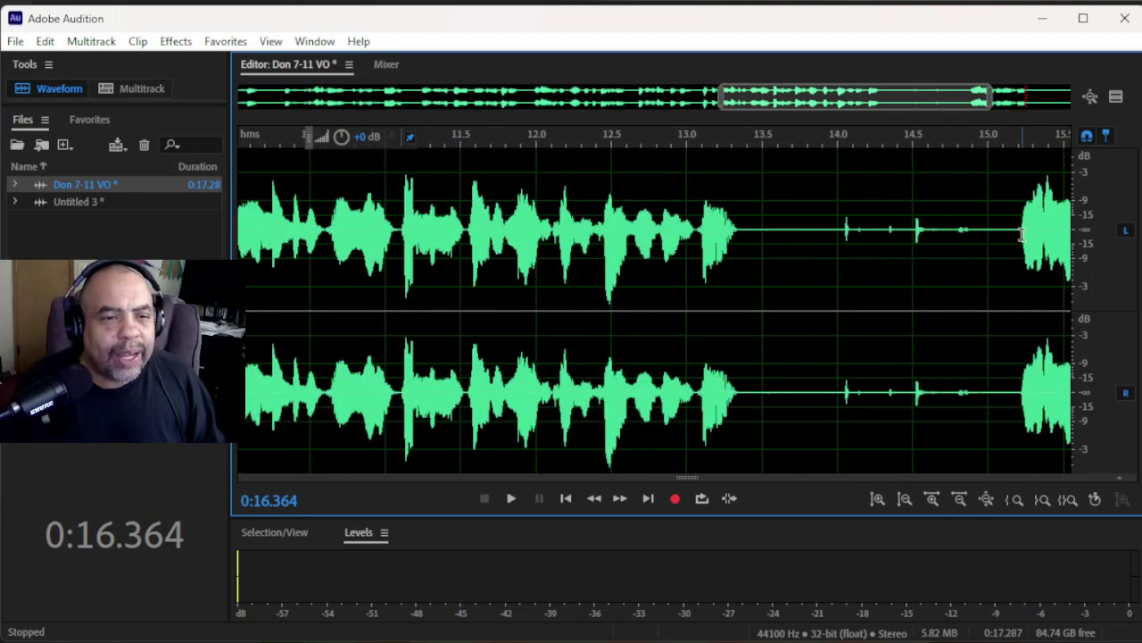
scroll(1023, 235, up, 1)
drag(675, 226, 998, 304)
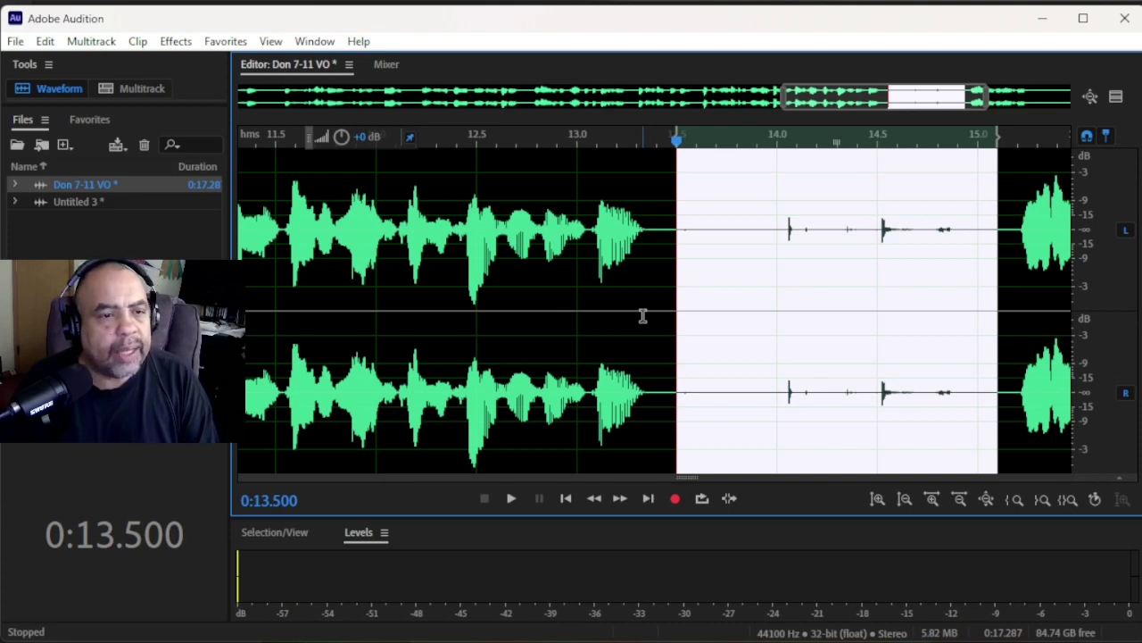
key(Delete)
scroll(634, 316, down, 2)
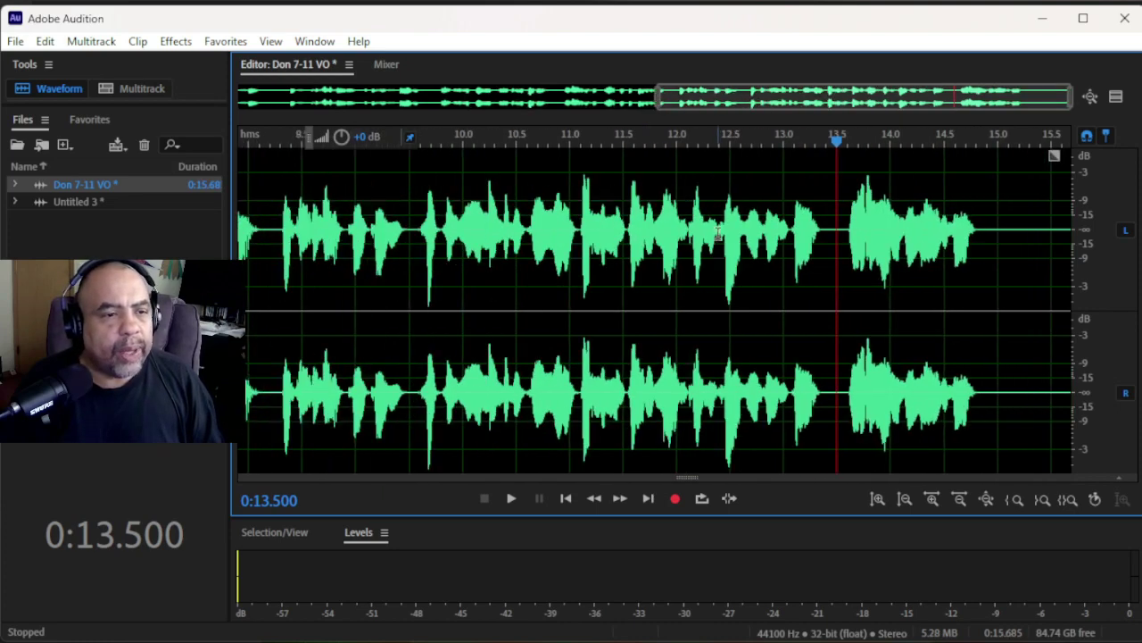
click(718, 232)
key(space)
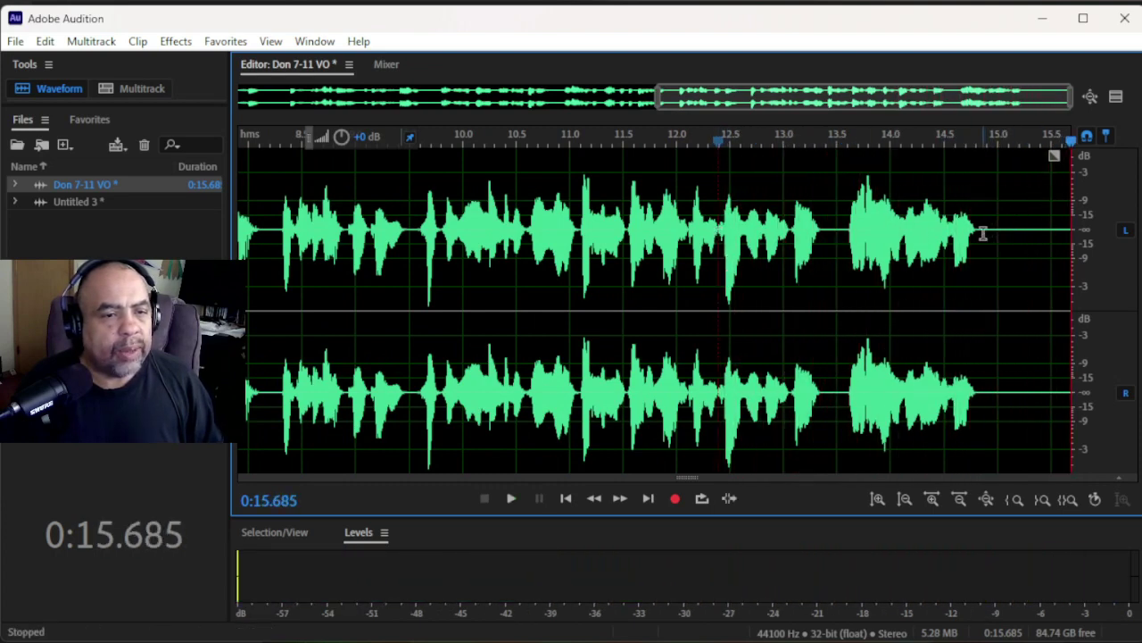
- Cut all audio after 14.783 s and play the trimmed voiceover from the start
scroll(993, 236, up, 3)
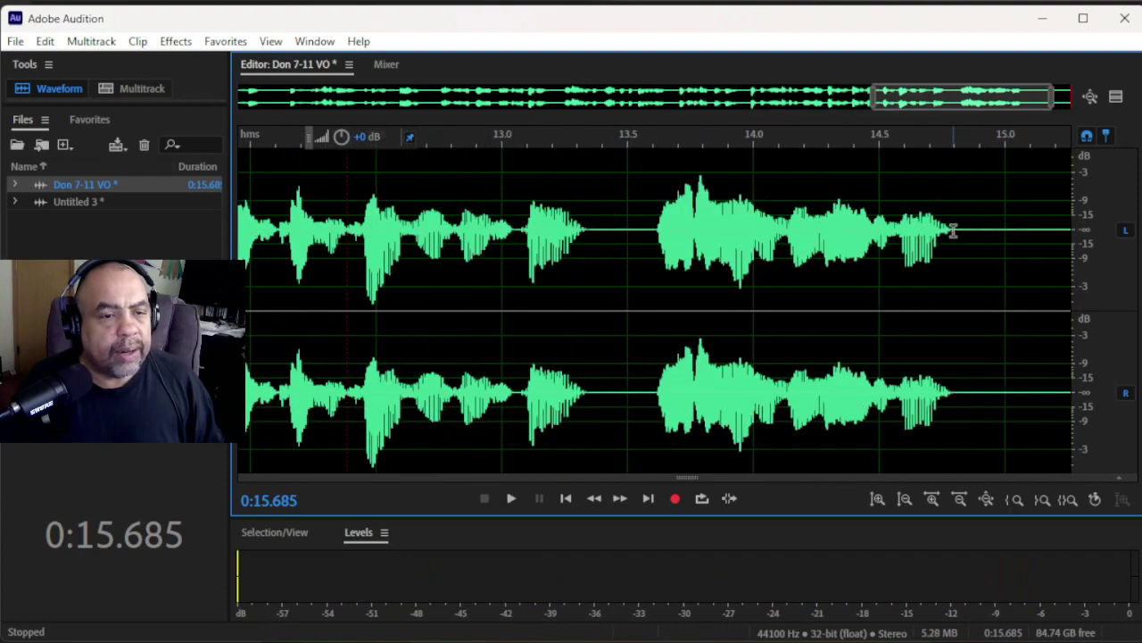
scroll(982, 219, up, 4)
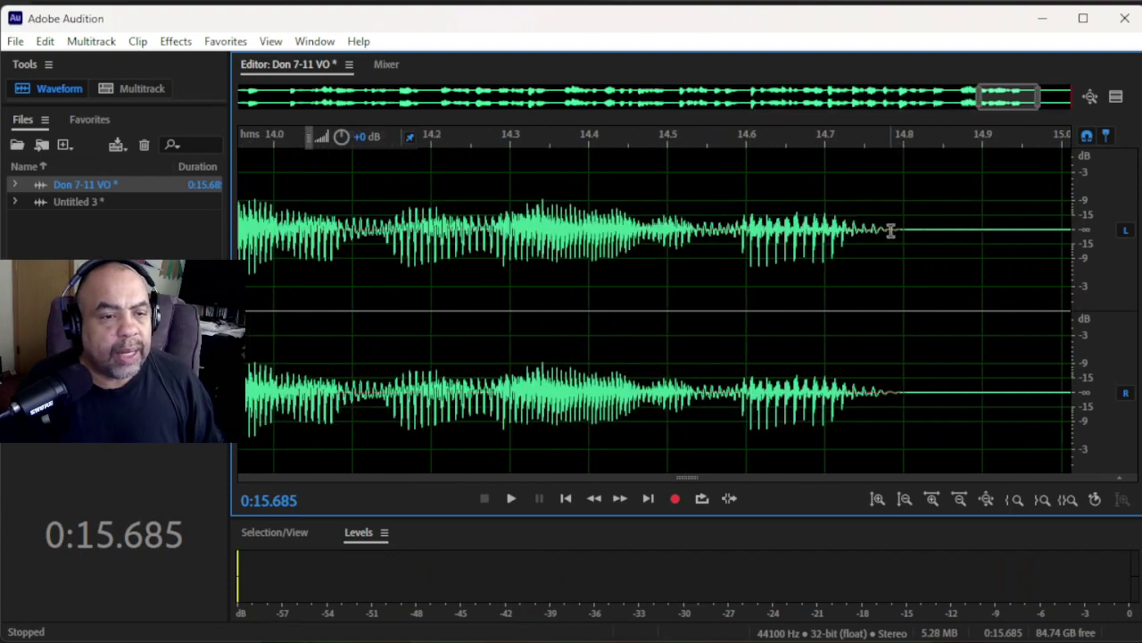
click(891, 230)
drag(890, 230, 1135, 395)
key(Delete)
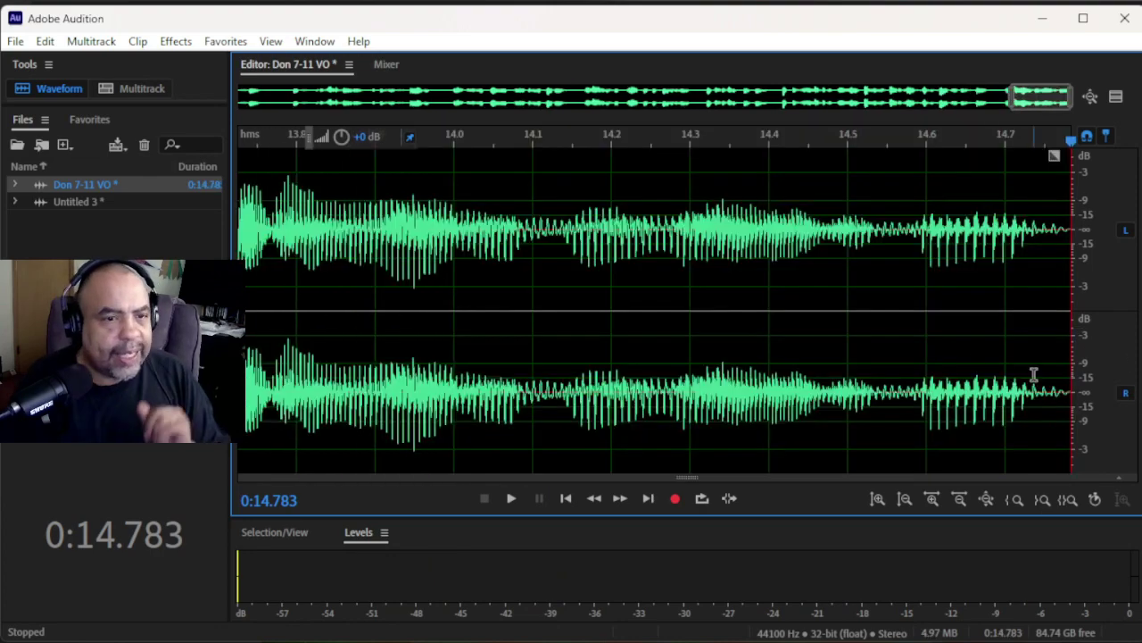
scroll(908, 300, down, 5)
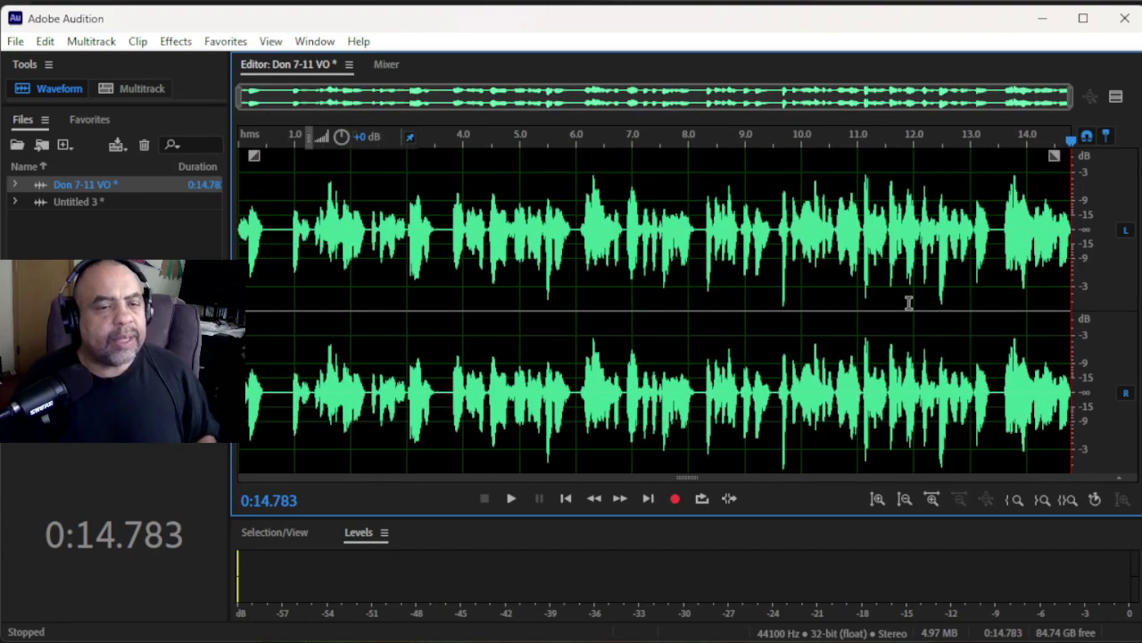
key(space)
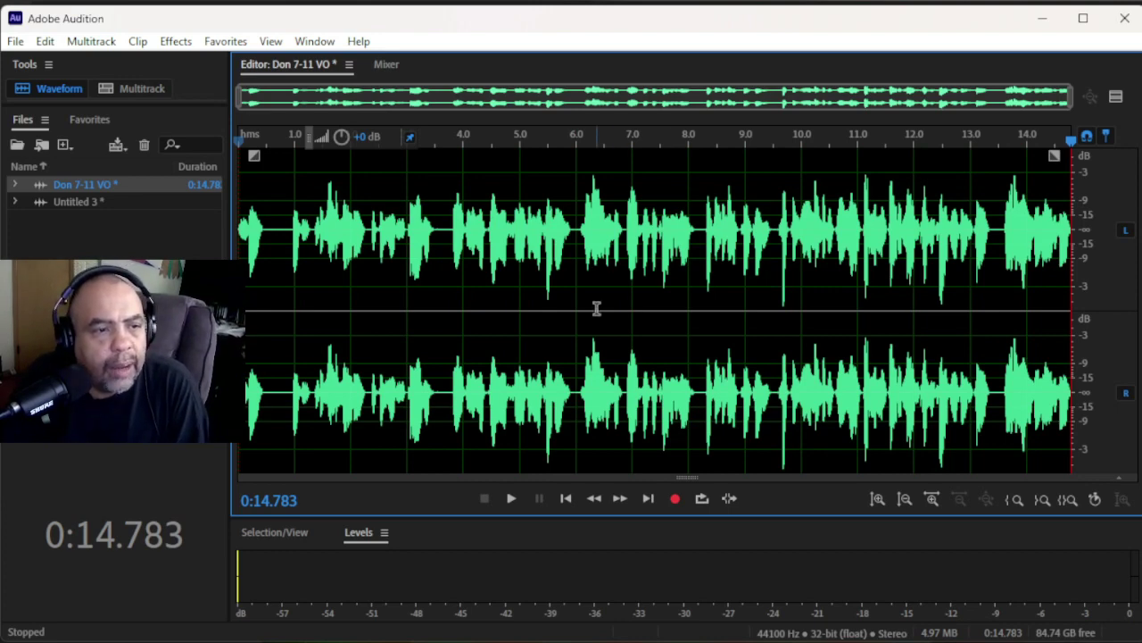
- Start Save As and change the file name's 'VO' to 'Commercial 05-15-2023' after the talent's name
click(15, 42)
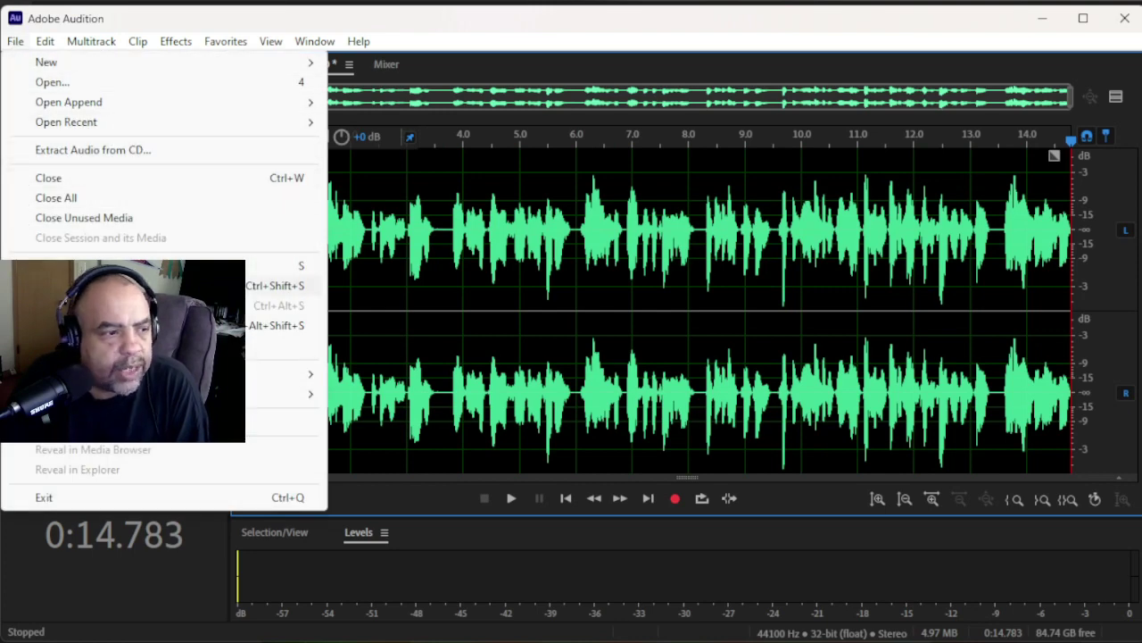
key(ctrl+shift+s)
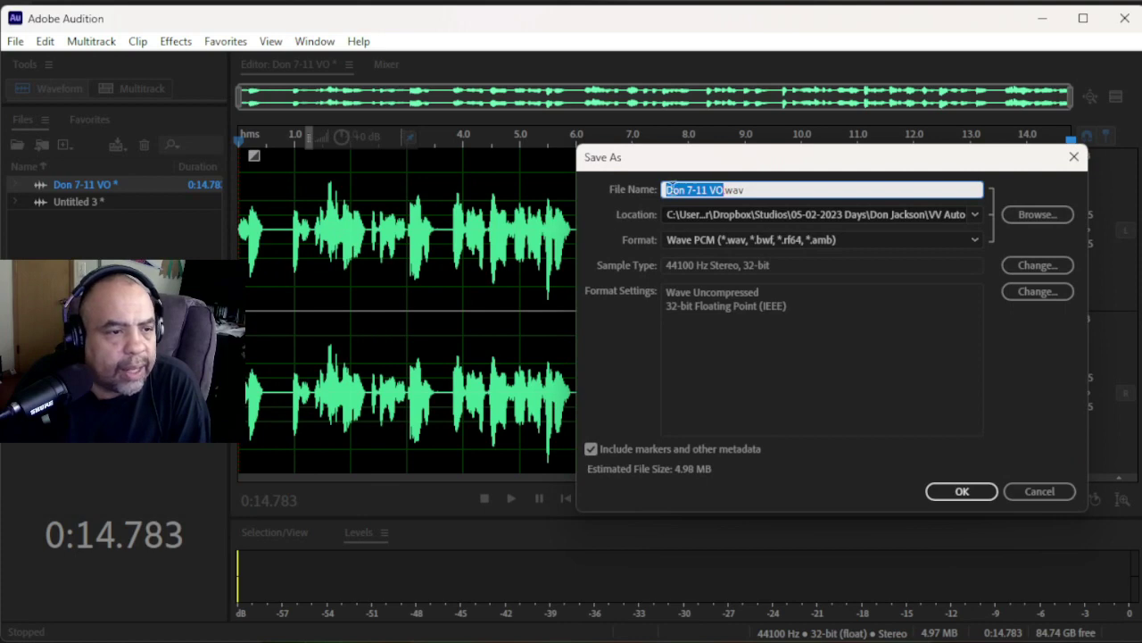
click(719, 189)
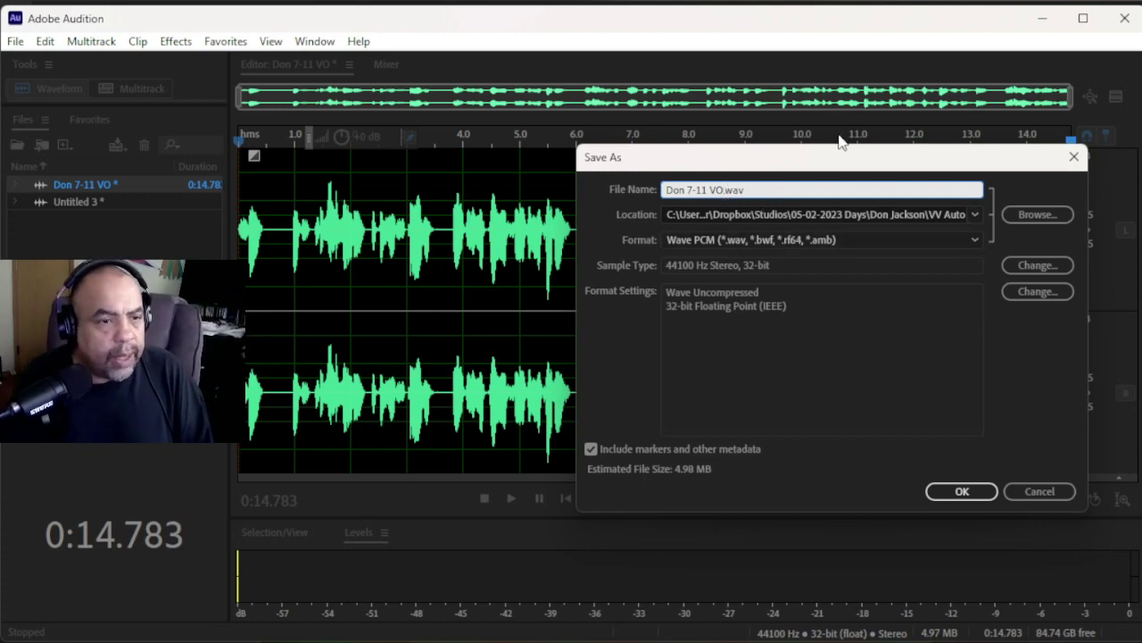
key(BackSpace)
key(BackSpace)
key(BackSpace)
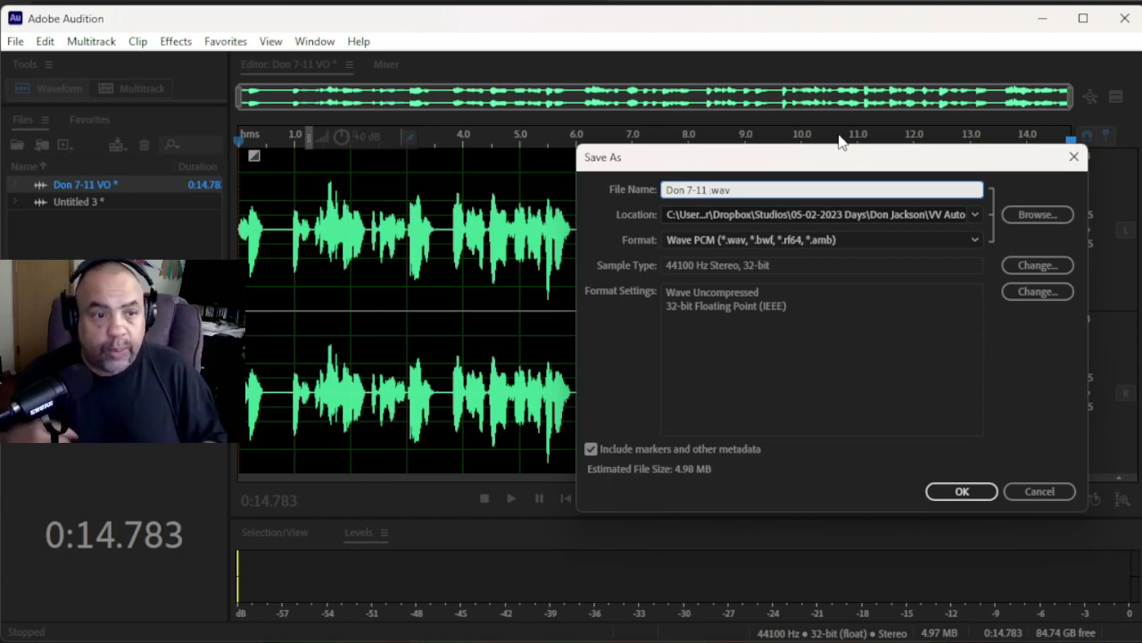
text(C)
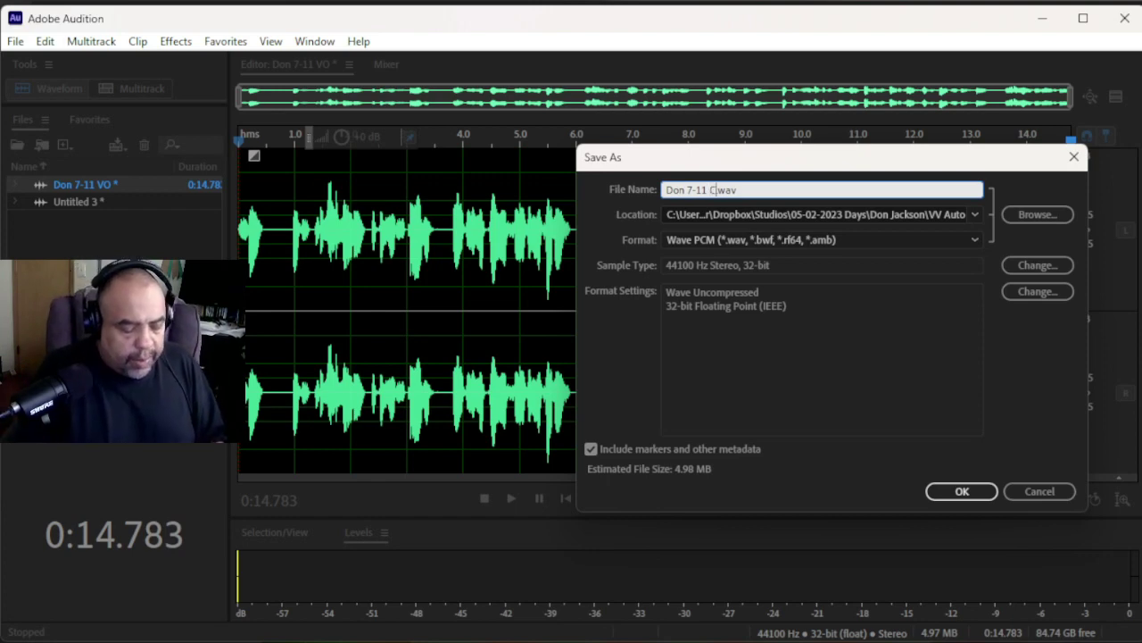
text(ommercial)
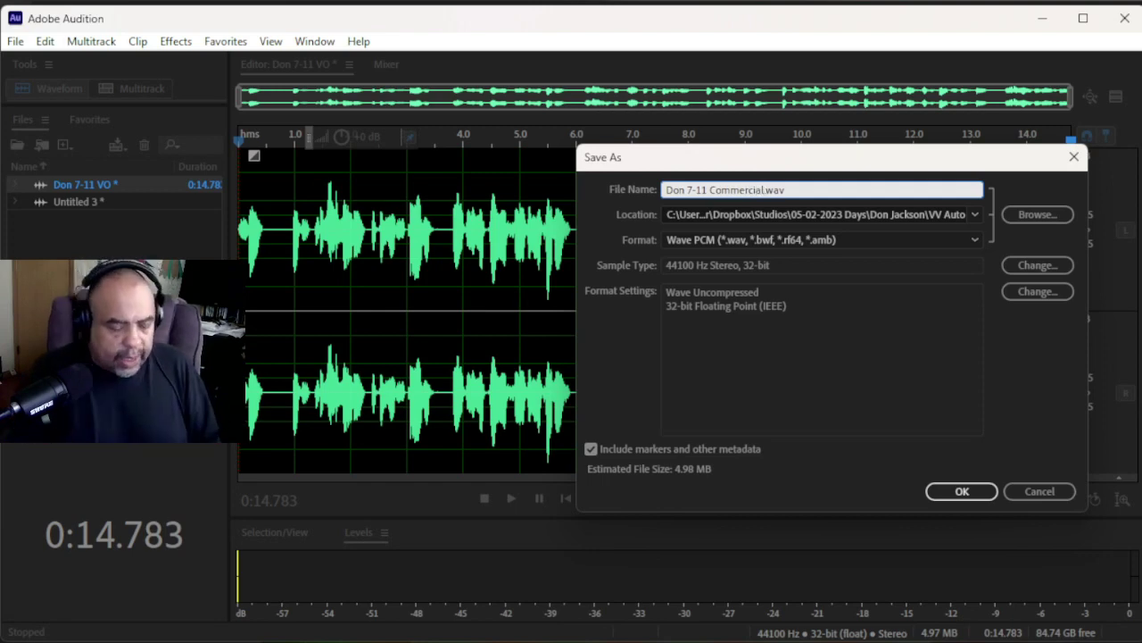
text( 05)
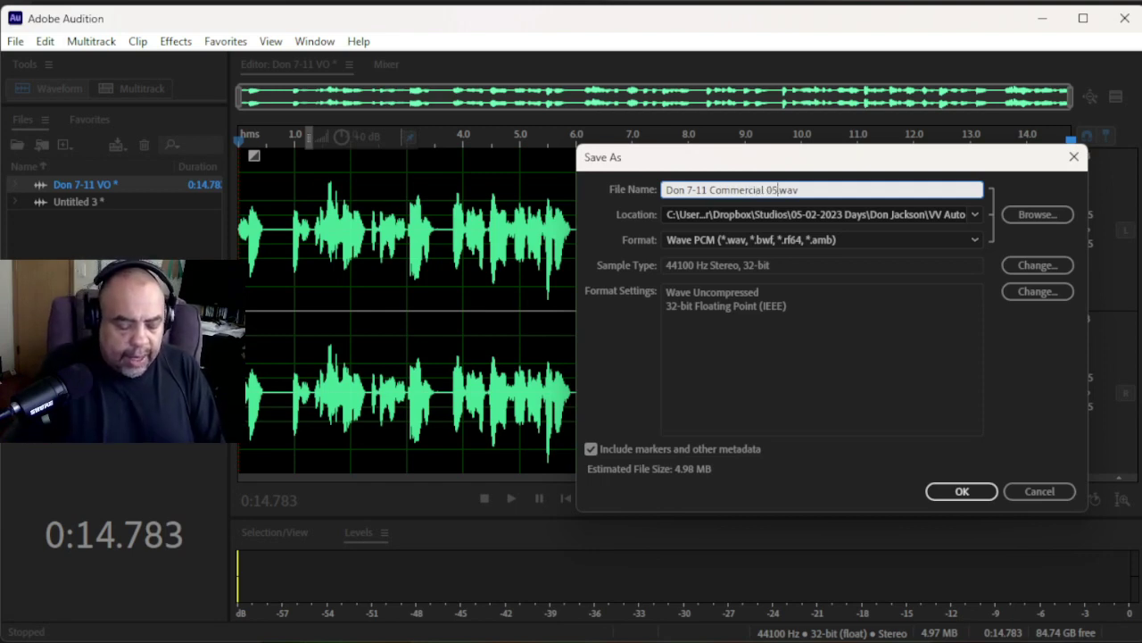
text(-15-)
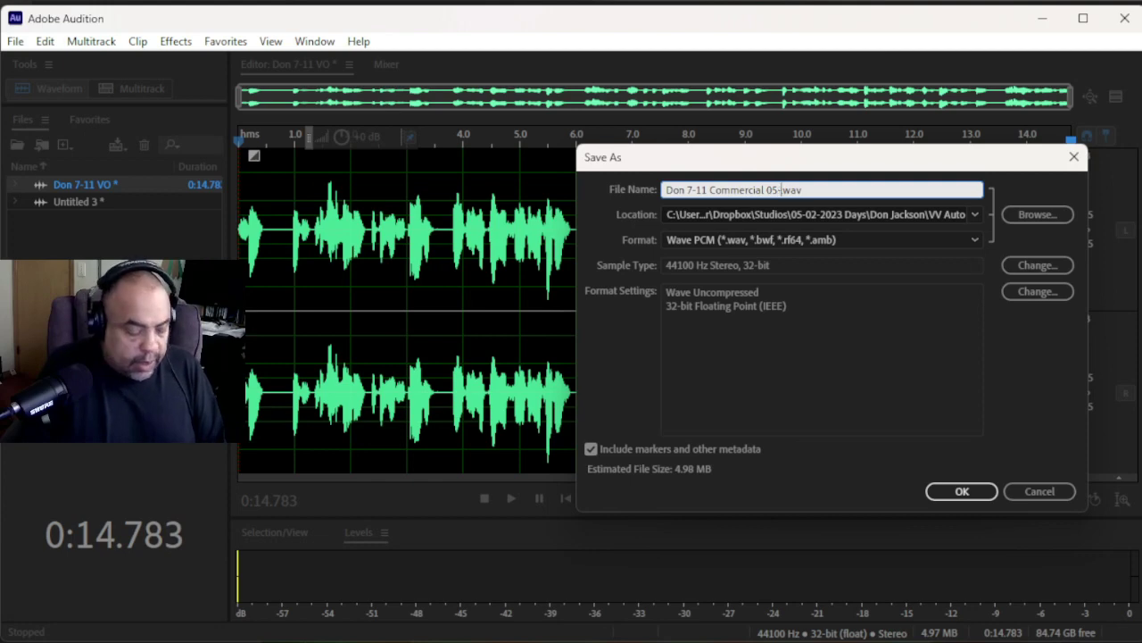
text(2023)
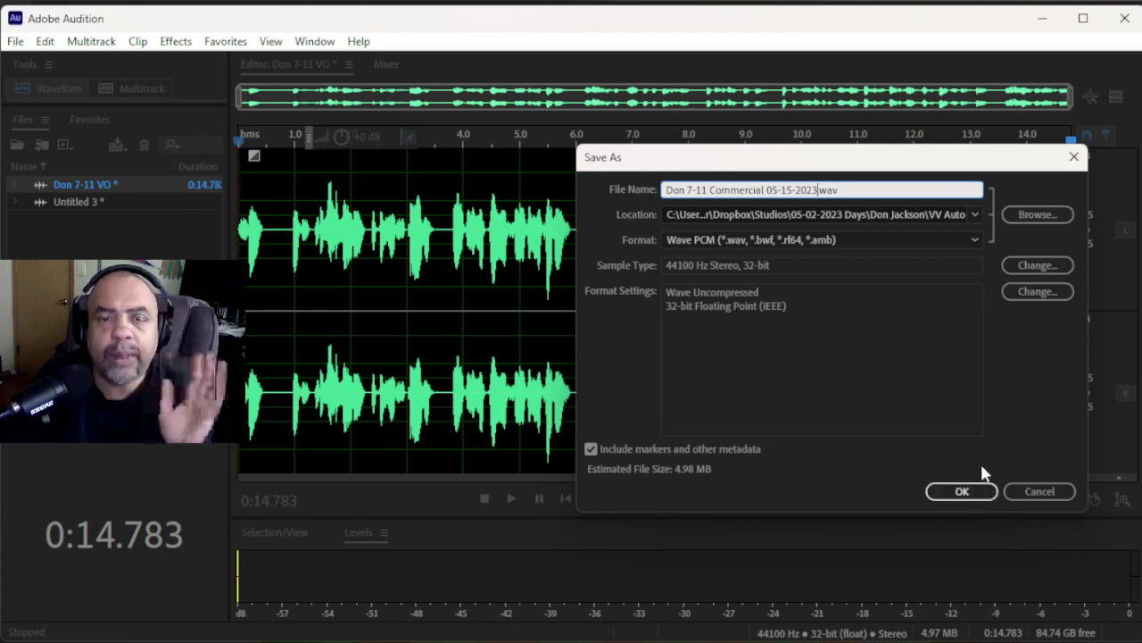
- Browse to the voice talent's folder inside Studios > 05-02-2023 Days
click(1025, 216)
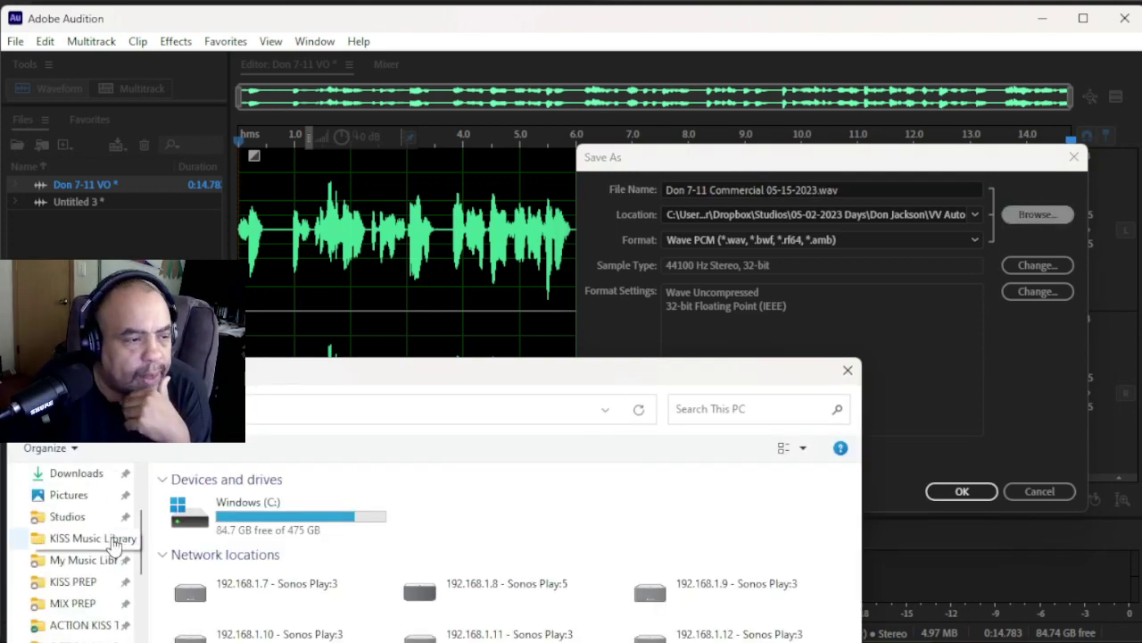
scroll(114, 546, up, 3)
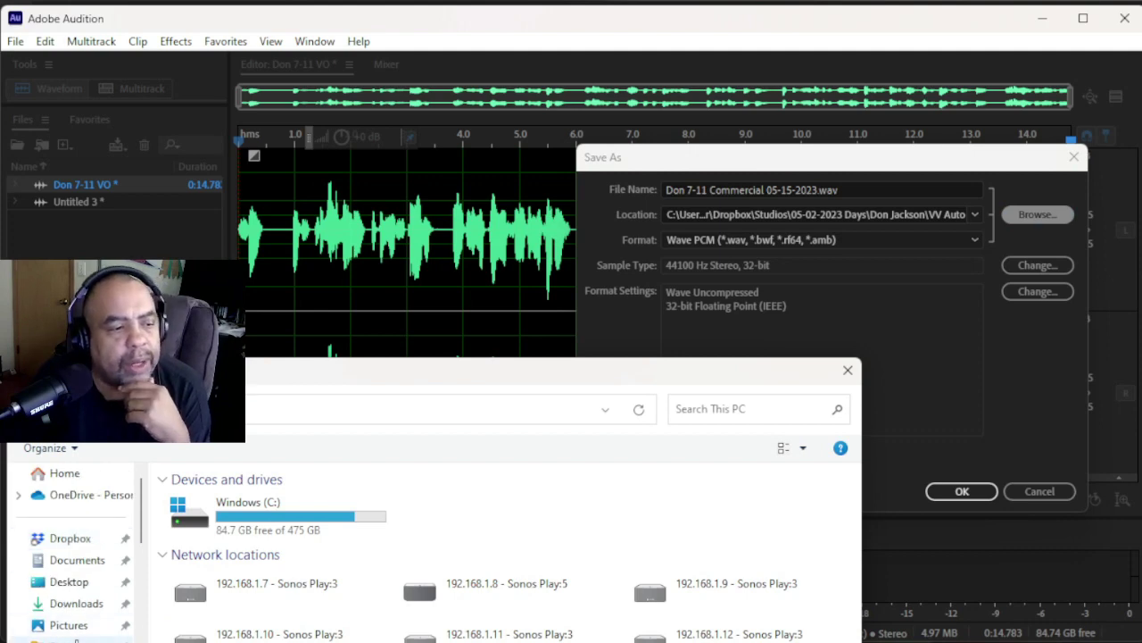
click(78, 641)
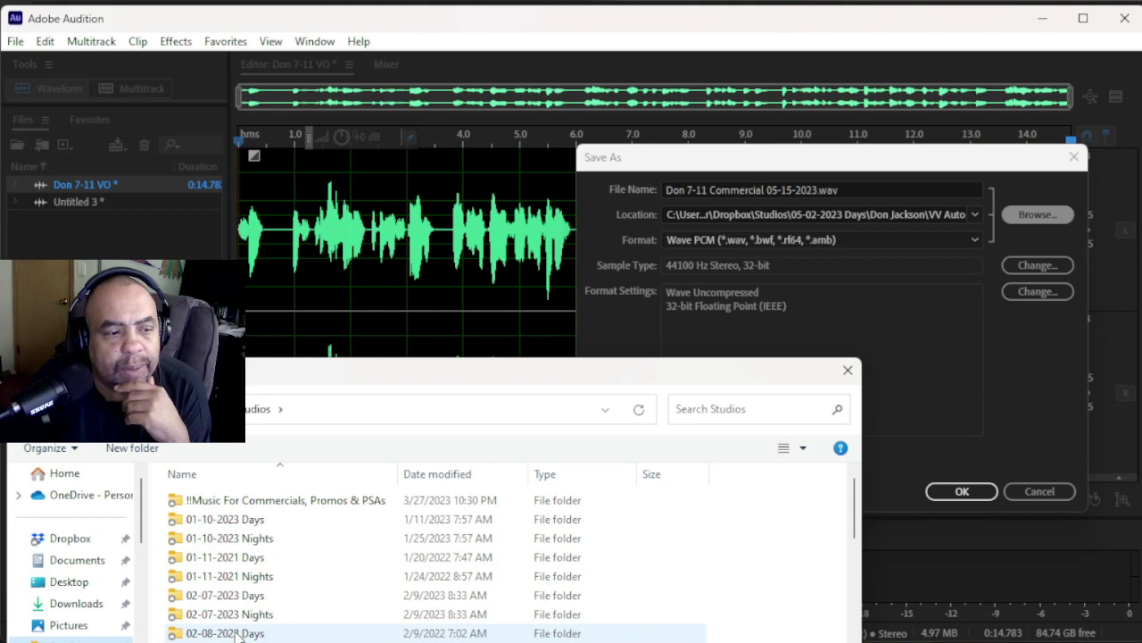
scroll(240, 636, down, 5)
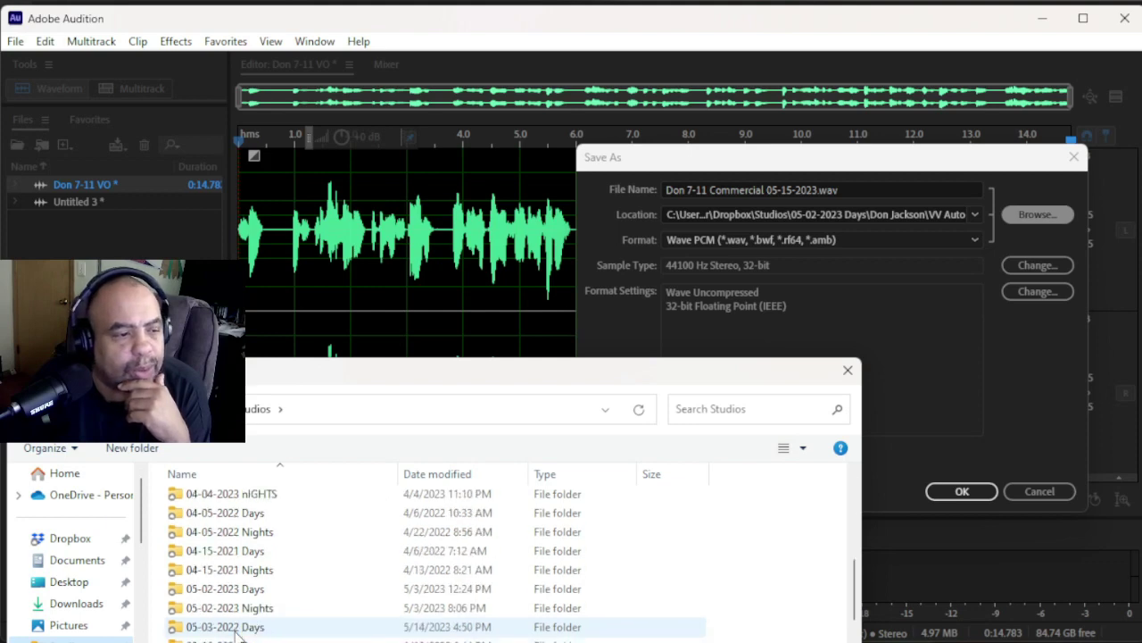
double_click(210, 589)
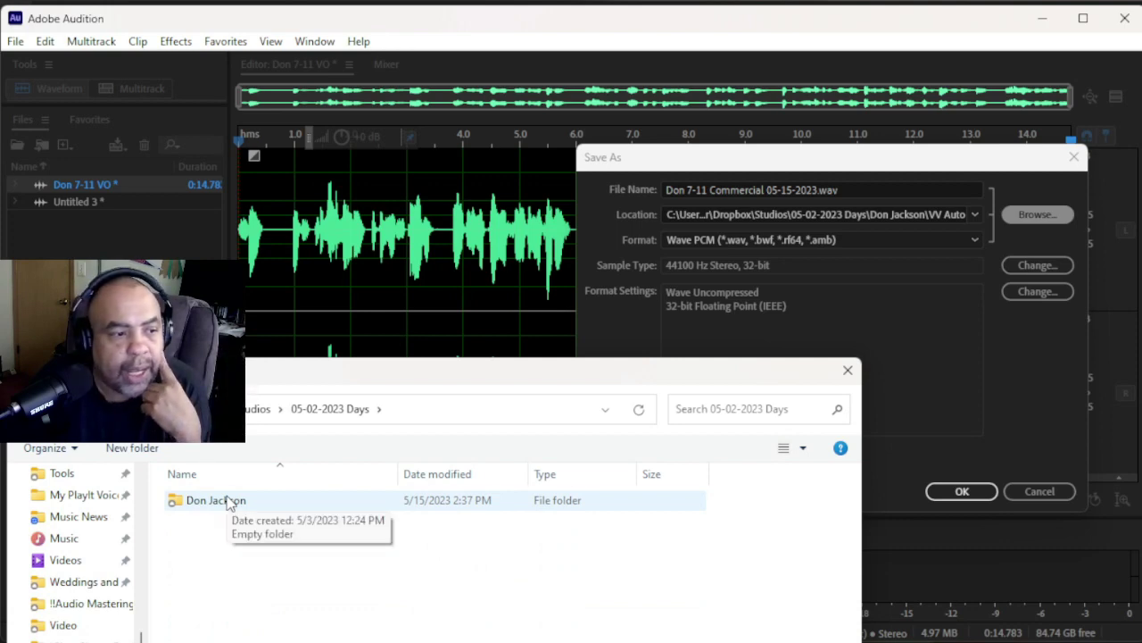
double_click(228, 503)
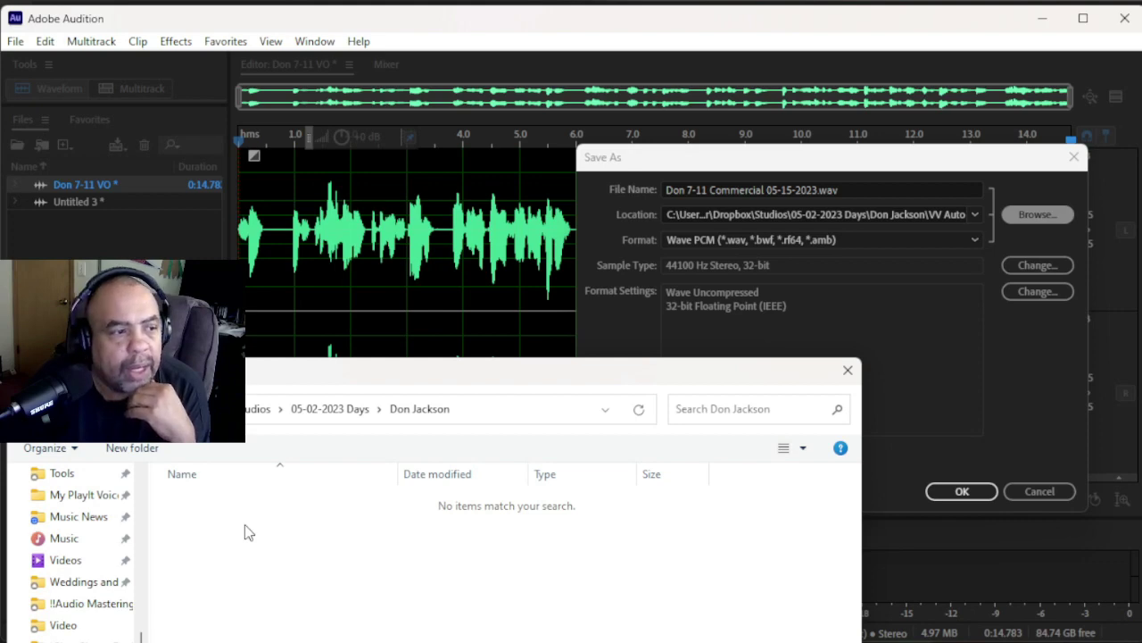
- Create a new folder named 7-11 there and choose it as the save location
right_click(244, 524)
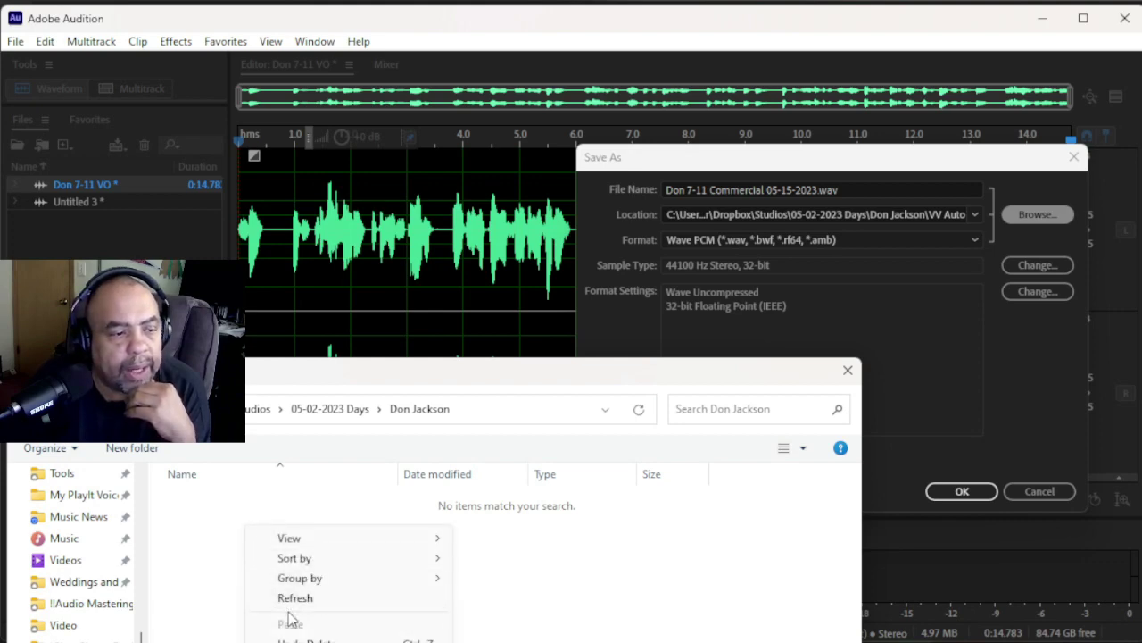
mouse_move(299, 642)
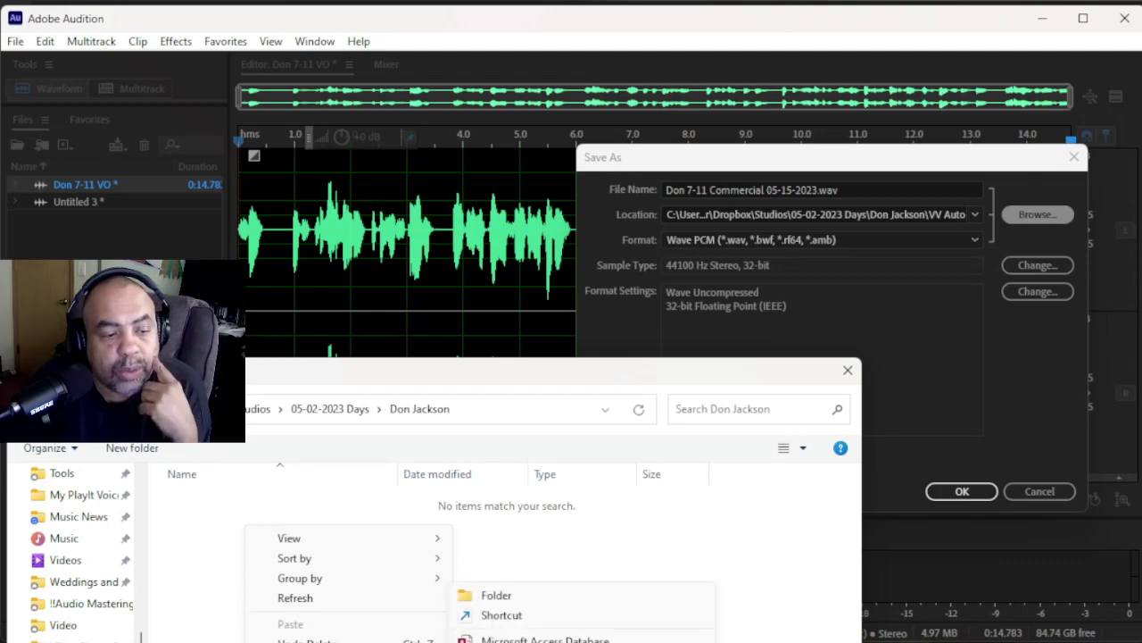
click(496, 596)
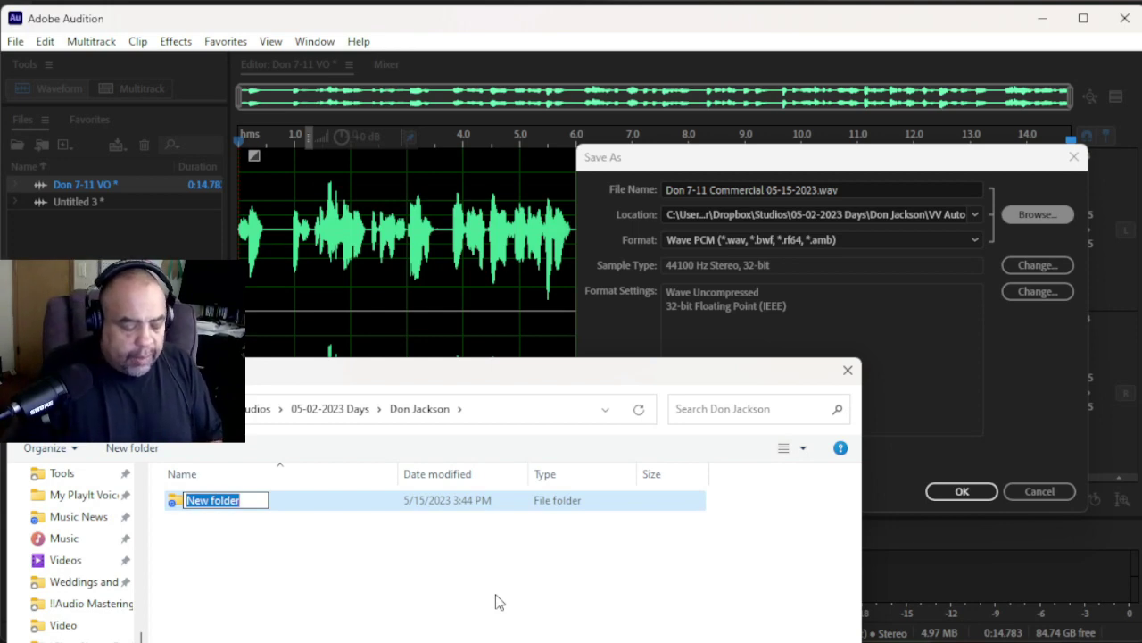
text(7)
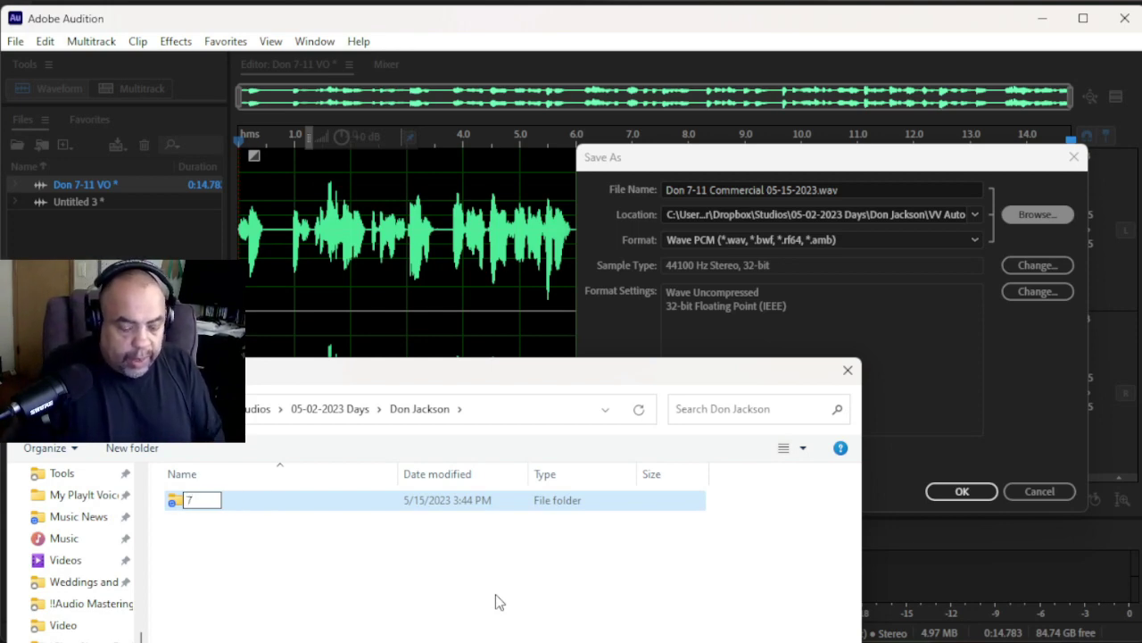
text(-11)
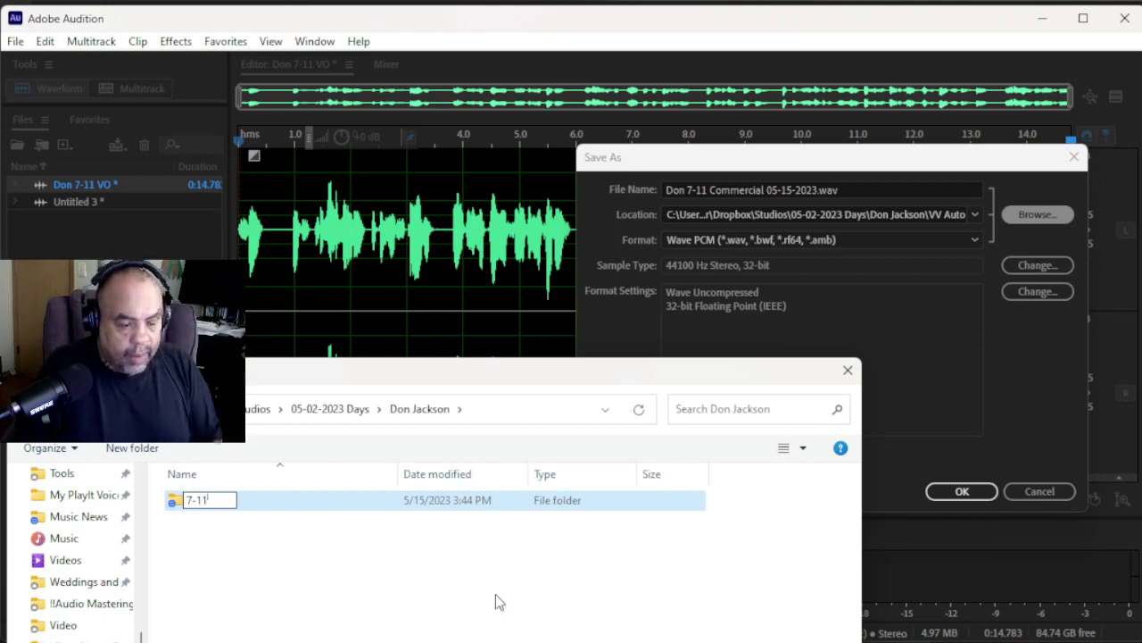
key(Return)
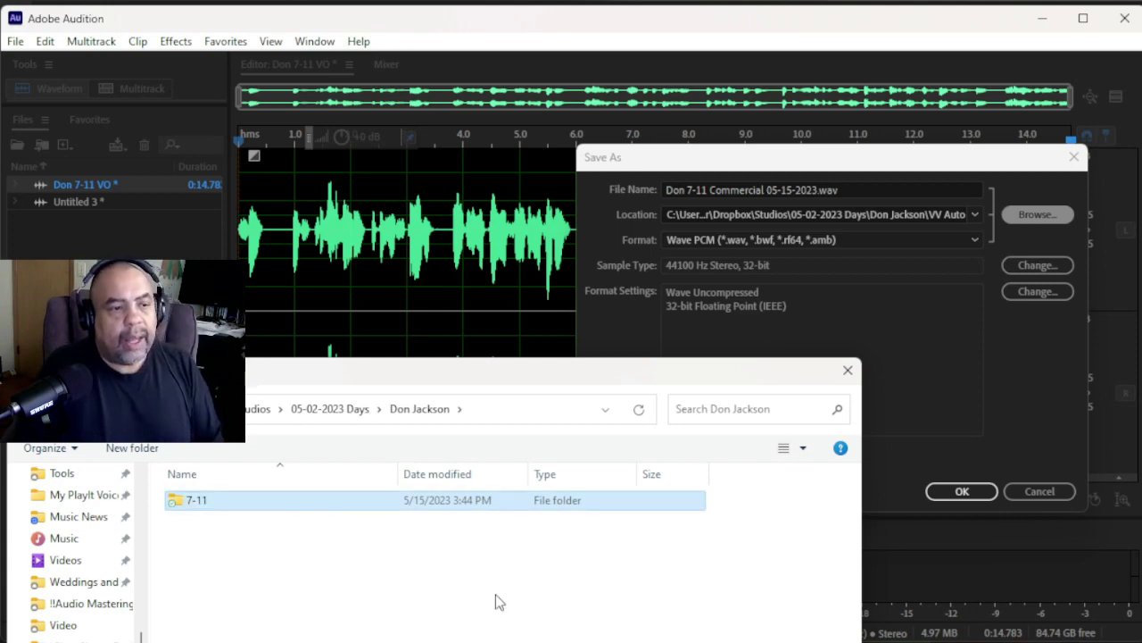
key(Return)
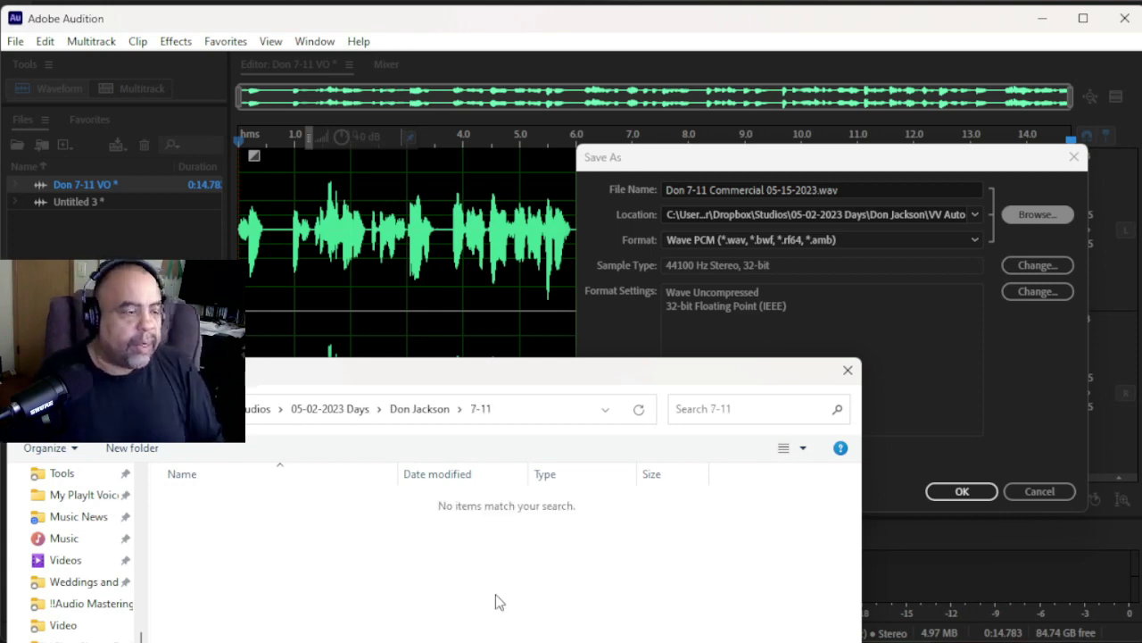
key(Return)
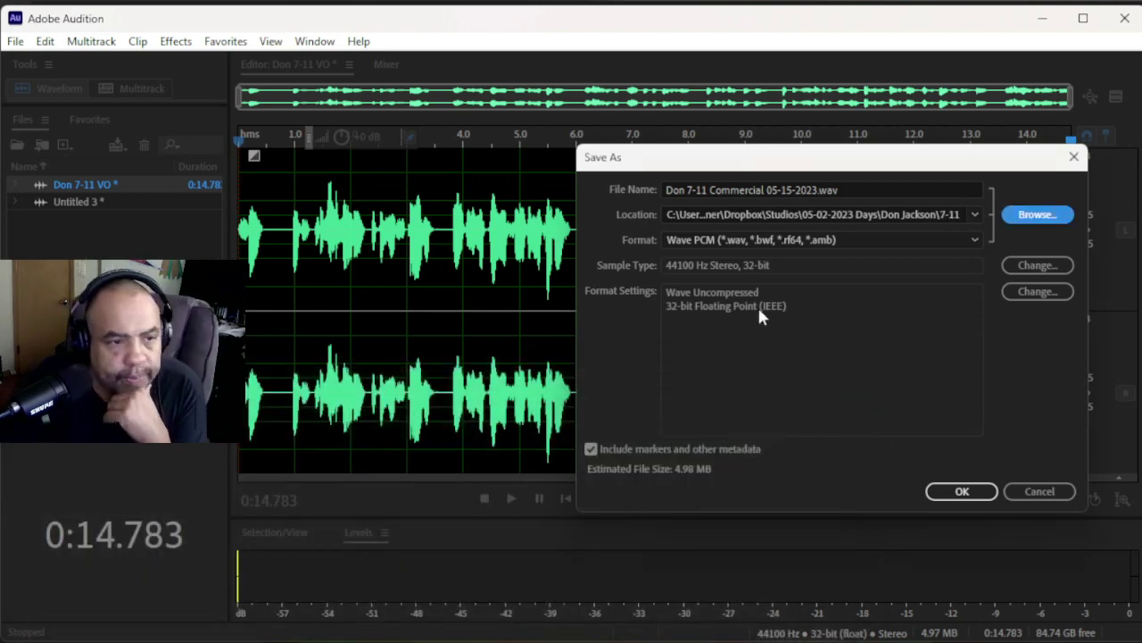
- Set the Save As format to MP3 Audio (*.mp3), leaving the location unchanged
click(974, 216)
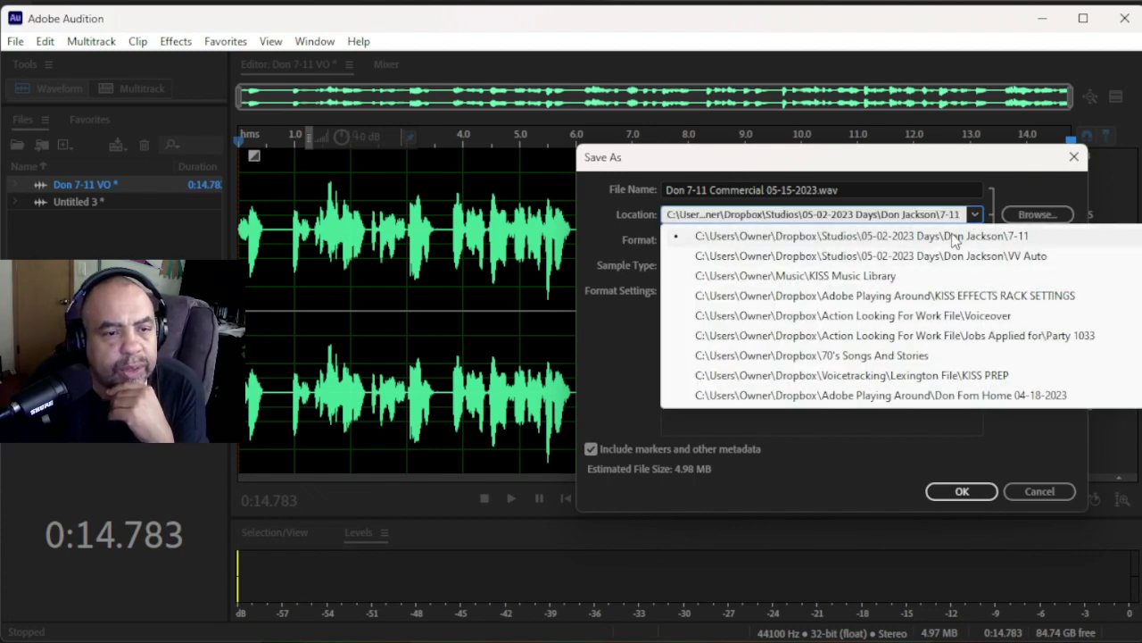
click(1004, 178)
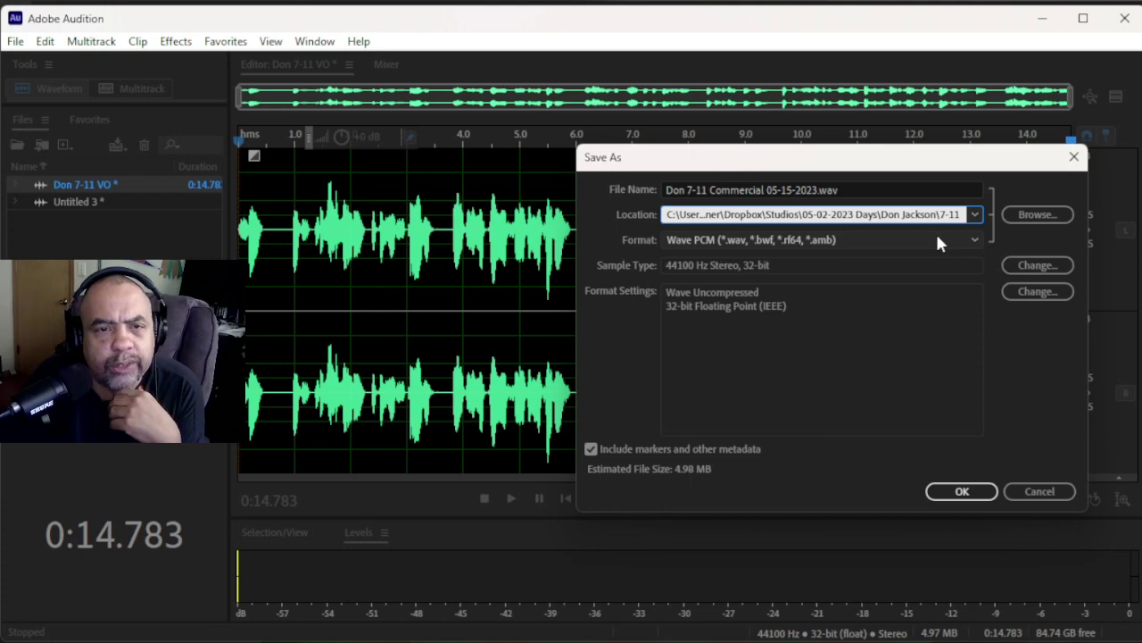
click(937, 238)
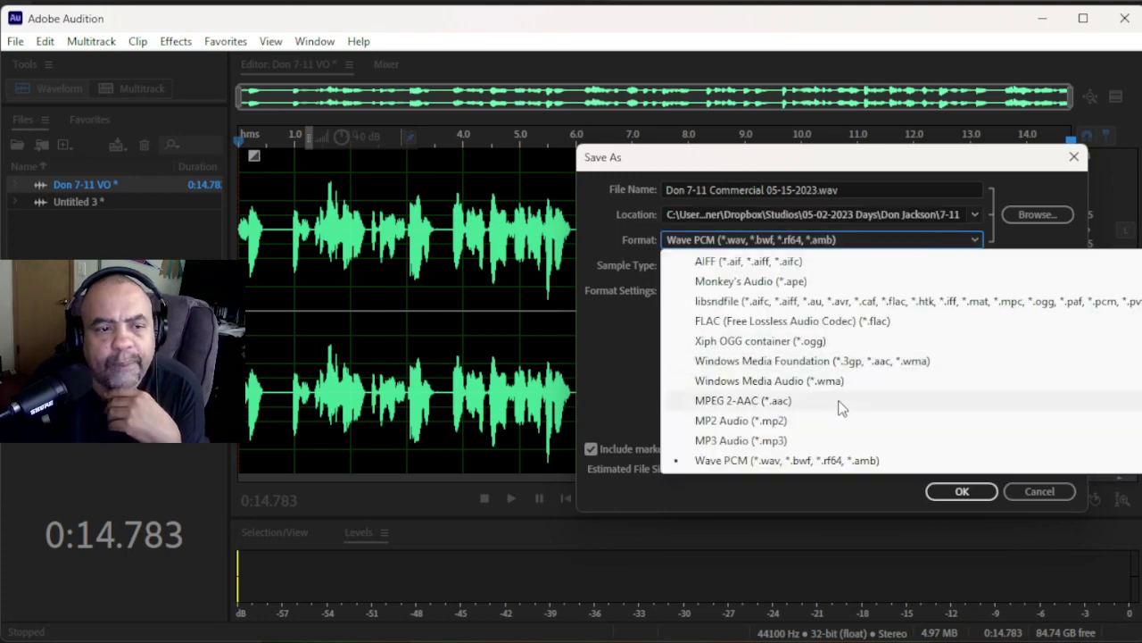
click(784, 441)
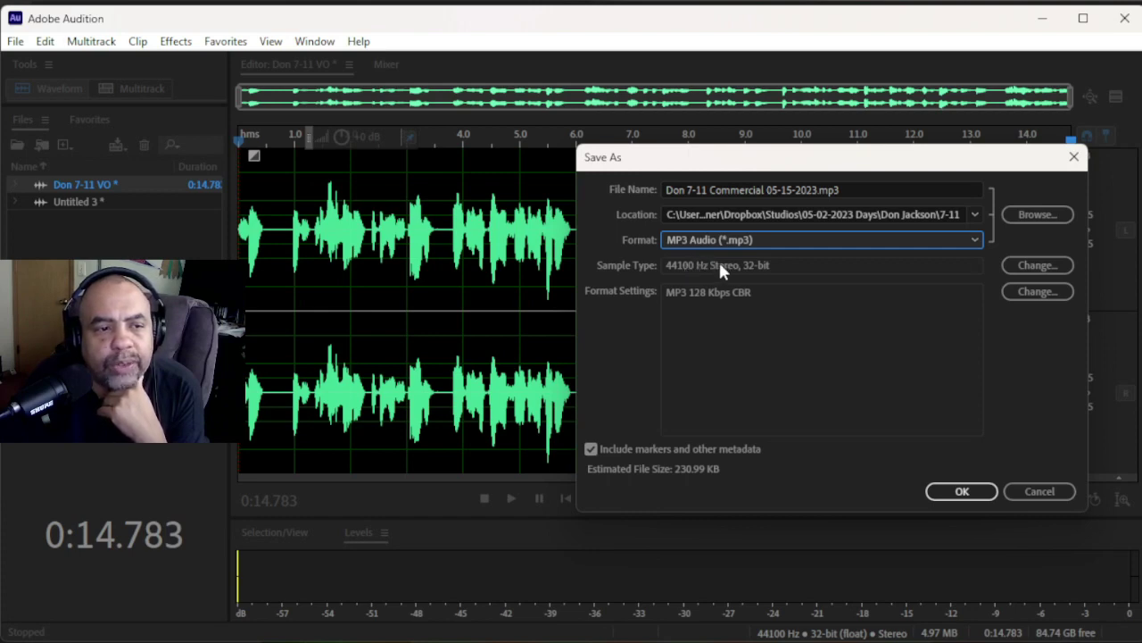
- Leave the sample type unchanged and keep the MP3 bitrate at 128 Kbps CBR
click(1038, 266)
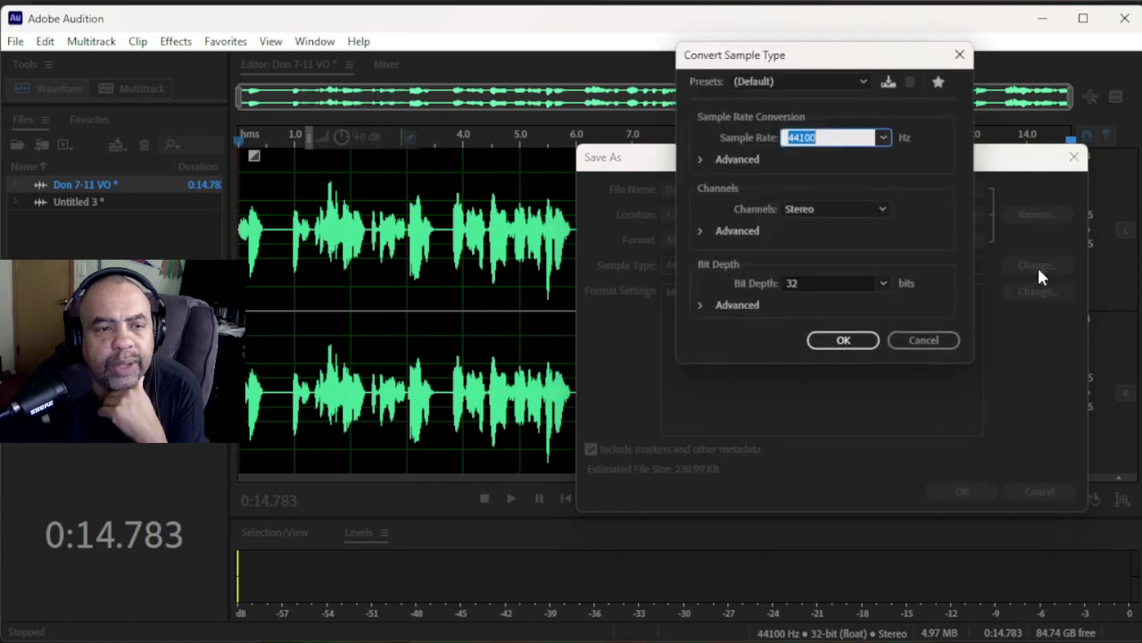
click(938, 343)
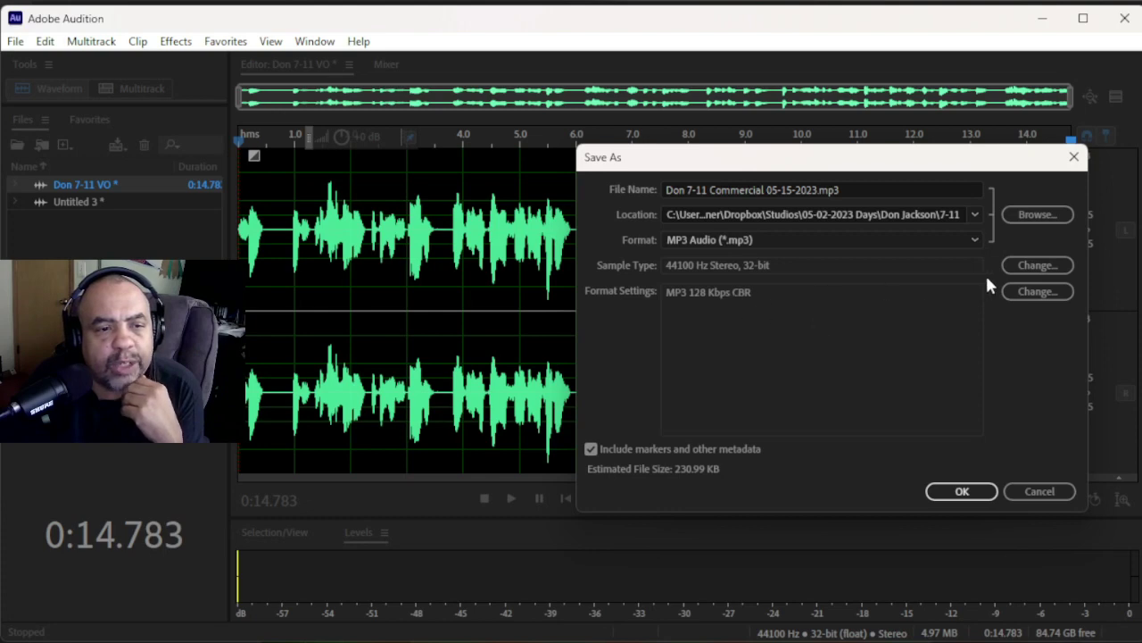
click(1037, 292)
click(898, 339)
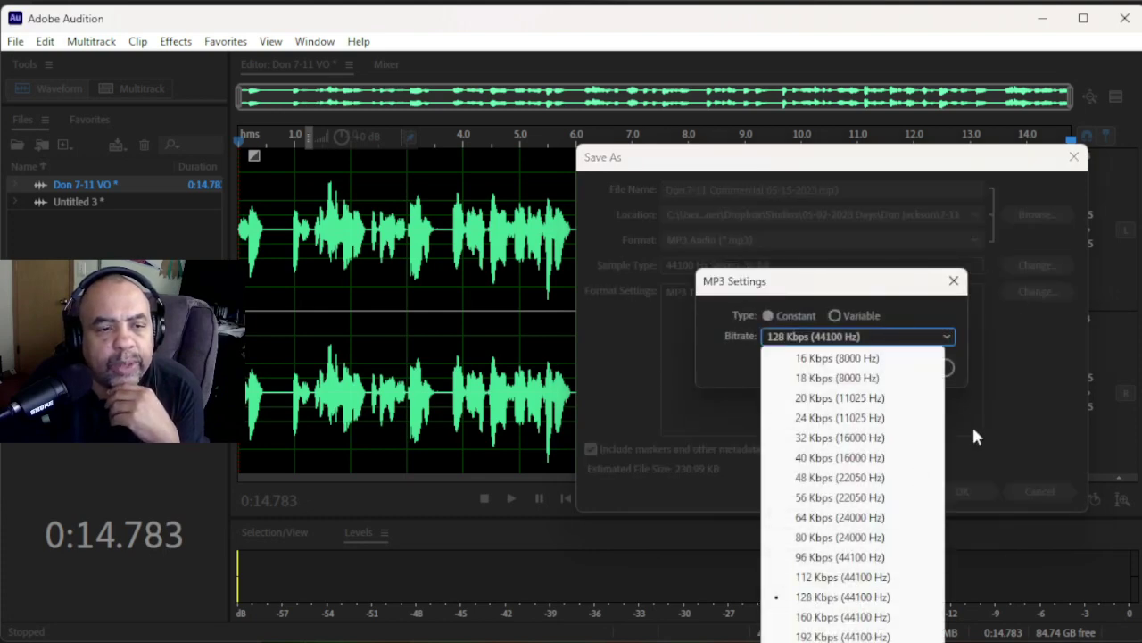
click(972, 381)
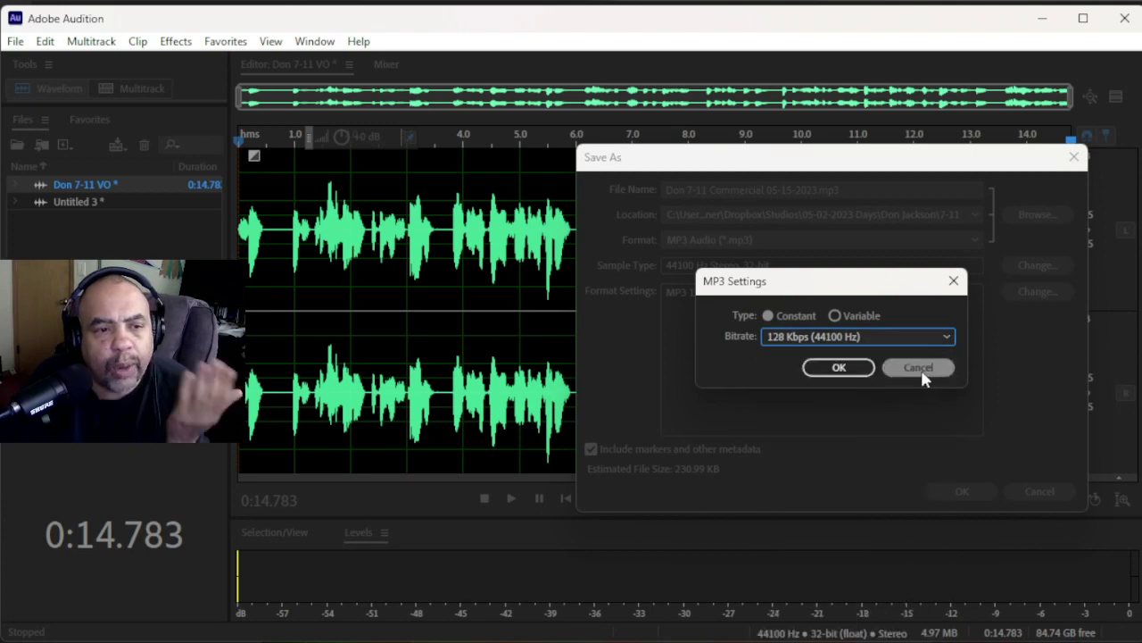
click(842, 368)
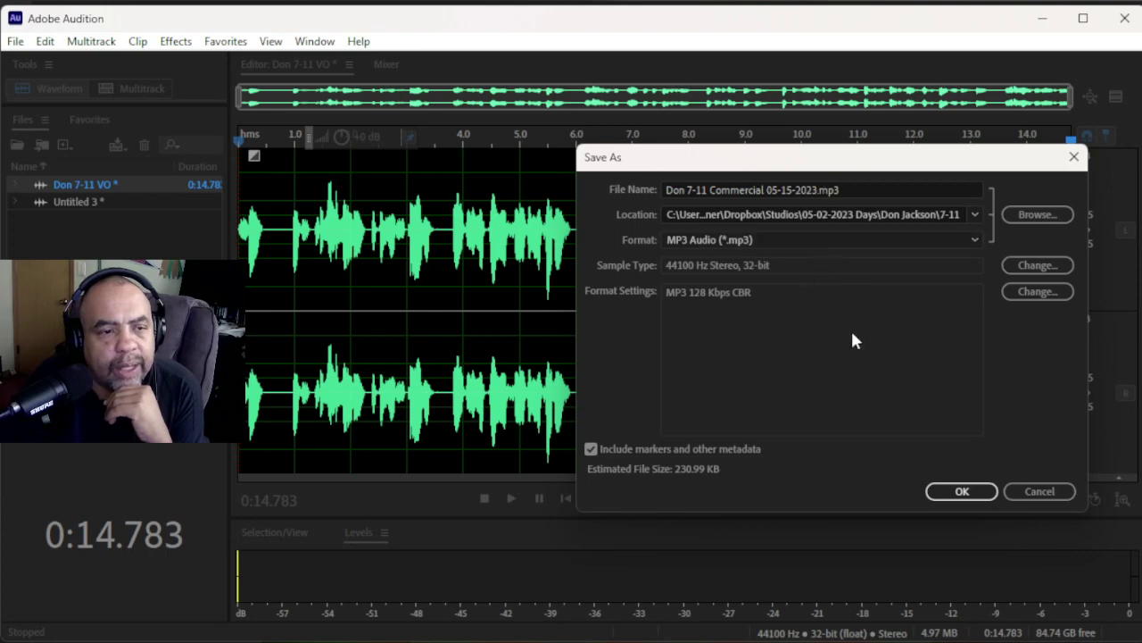
- Confirm MP3 Audio as the format and save the voiceover
click(885, 211)
click(798, 239)
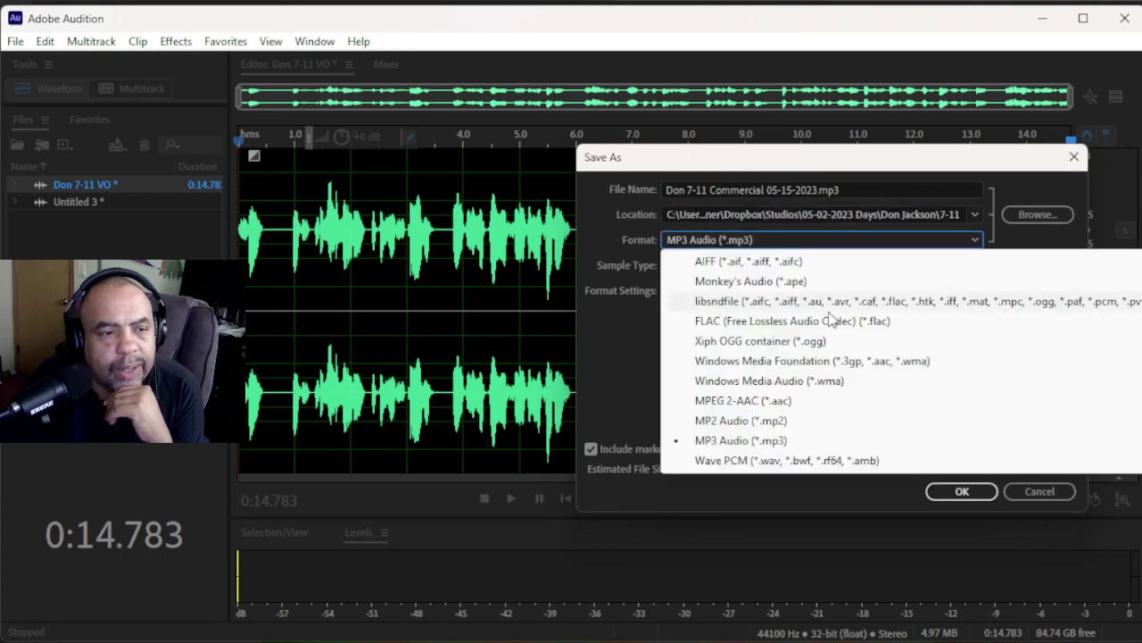
click(879, 501)
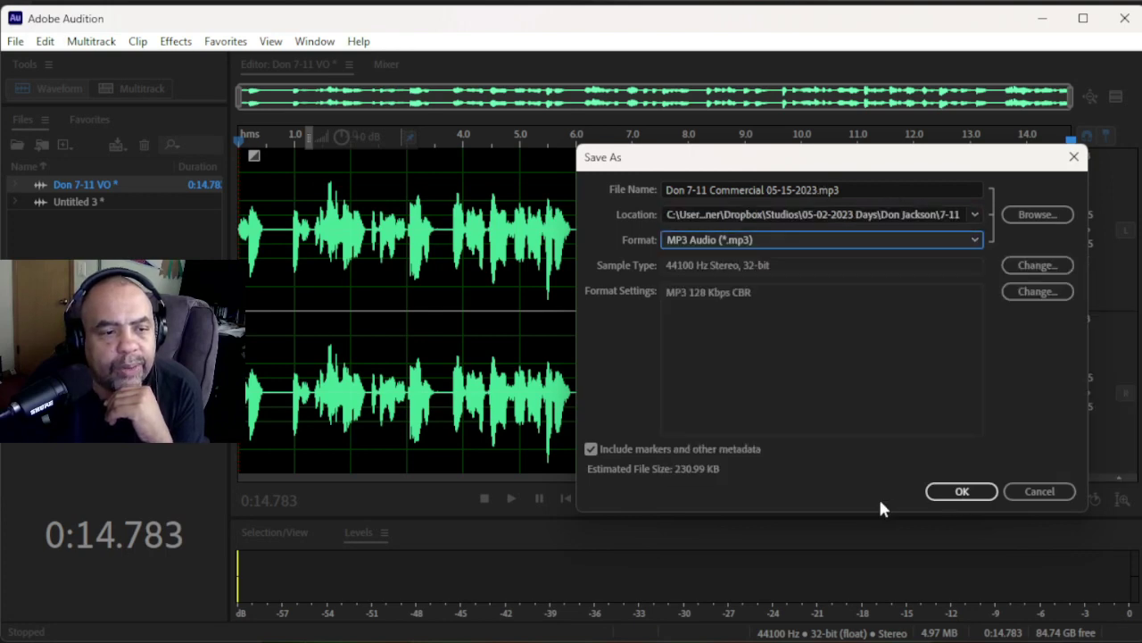
click(971, 493)
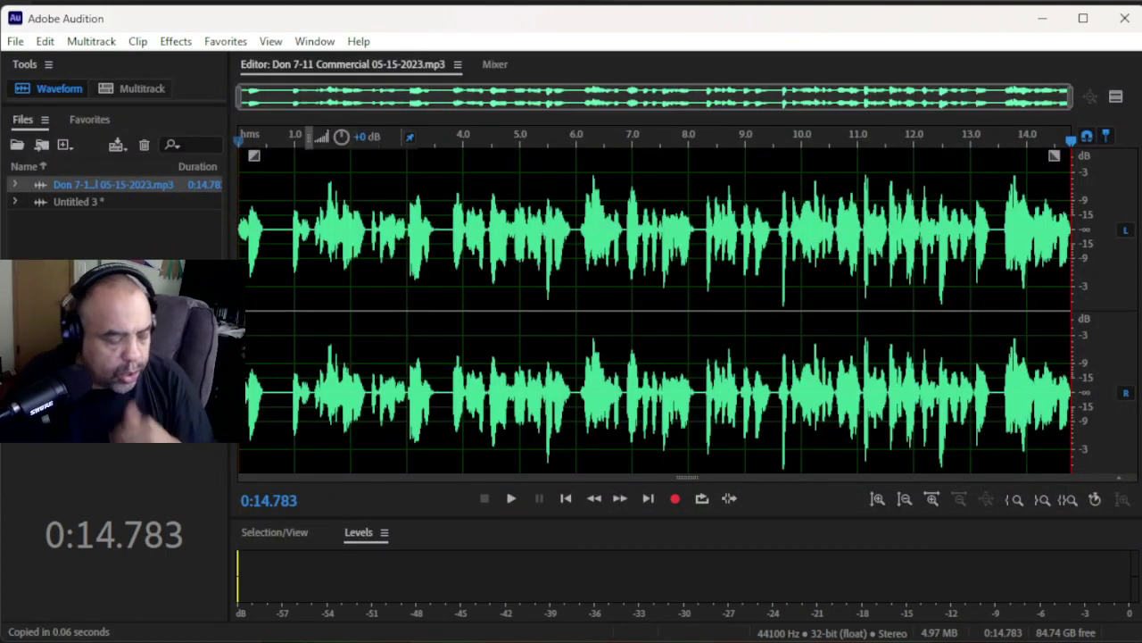
- In File Explorer, open the 7-11 folder, widen the Name column and select the saved MP3
key(alt+Tab)
key(alt+Tab)
key(alt+Tab)
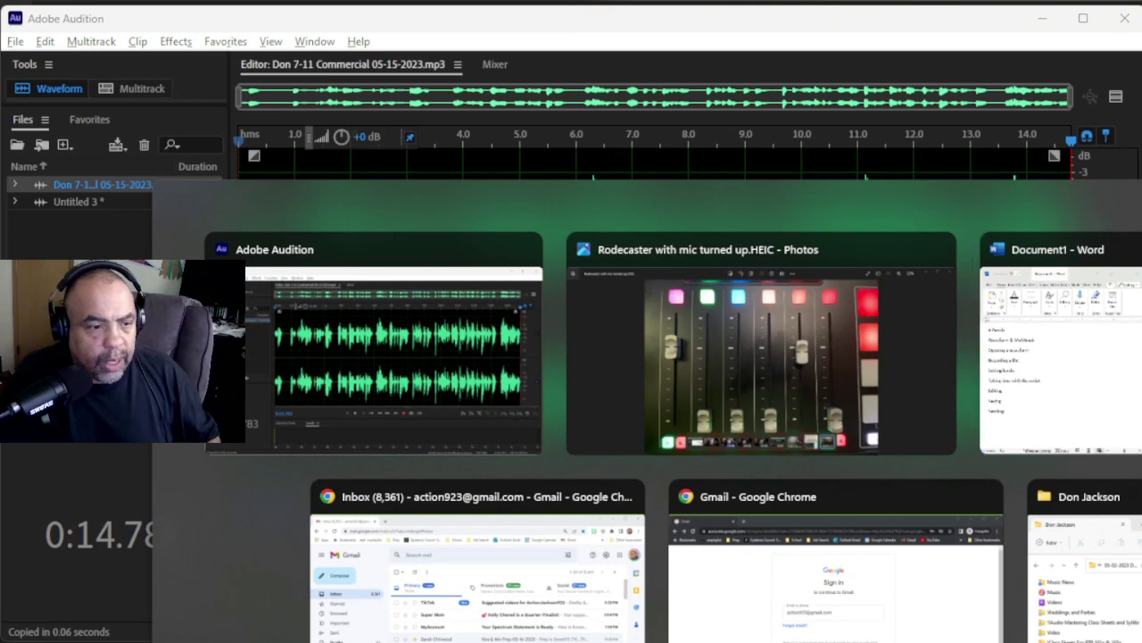
key(alt+Tab)
key(alt+Tab)
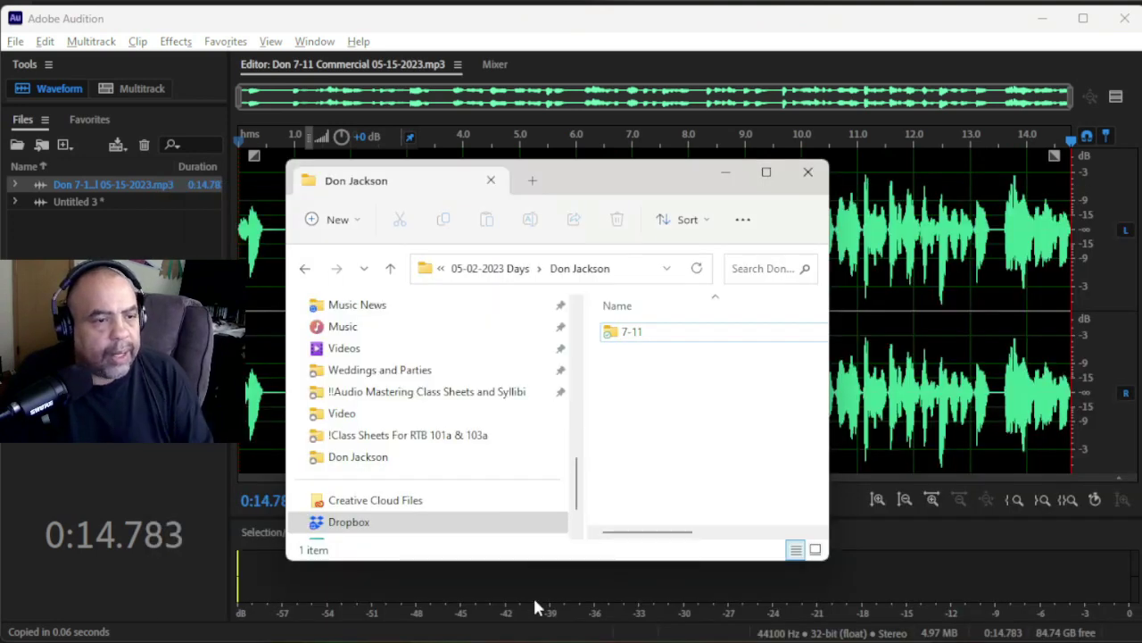
click(650, 337)
double_click(649, 337)
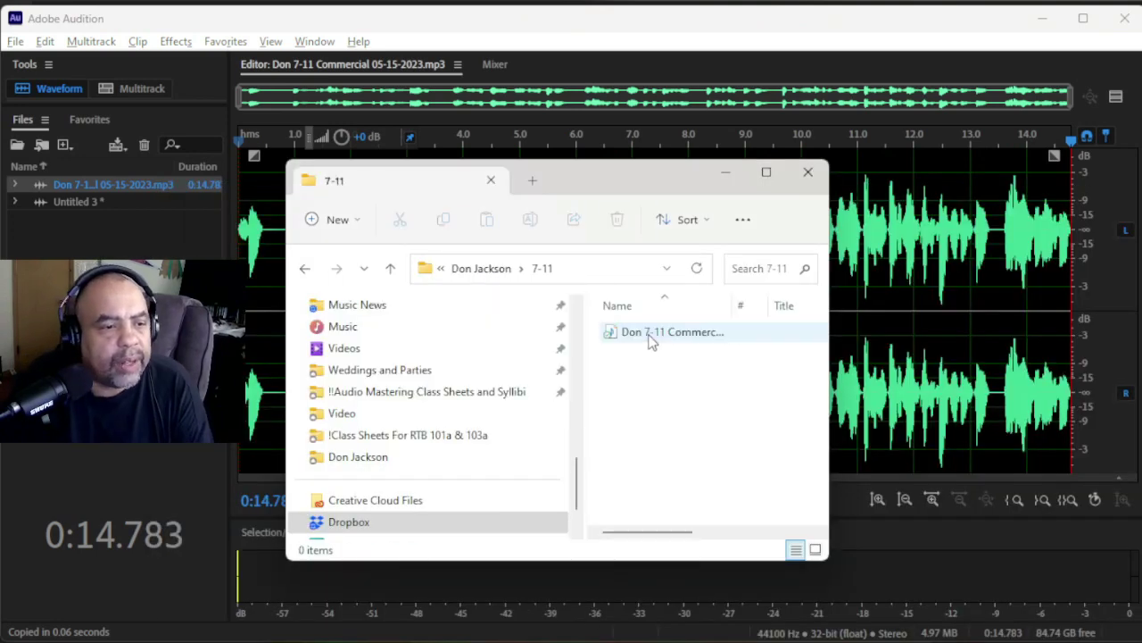
drag(736, 308, 815, 312)
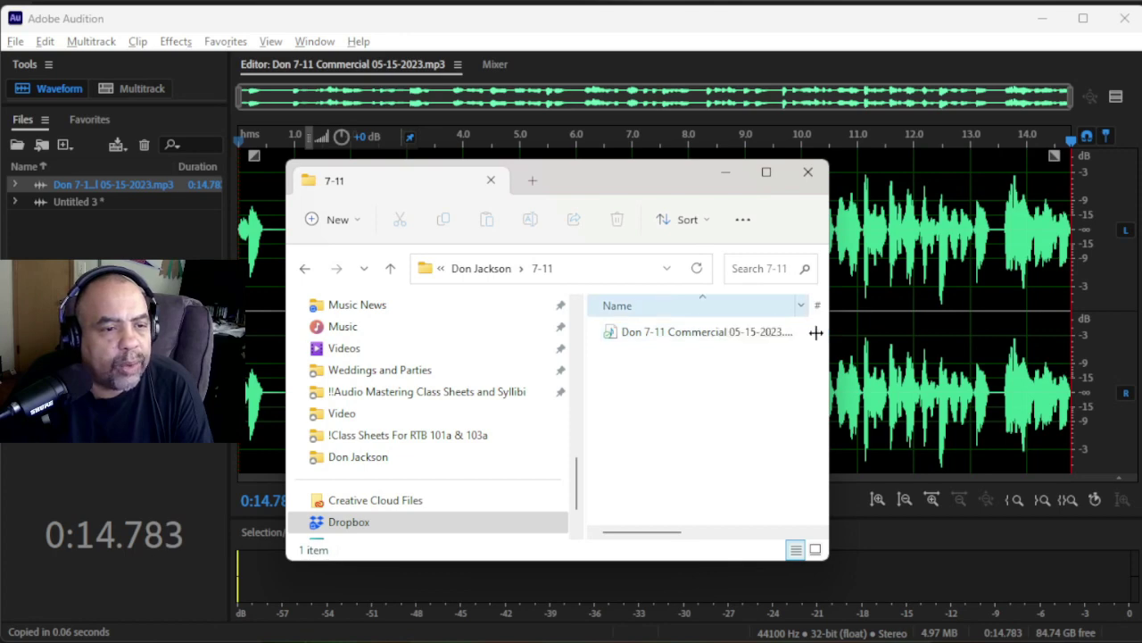
click(781, 337)
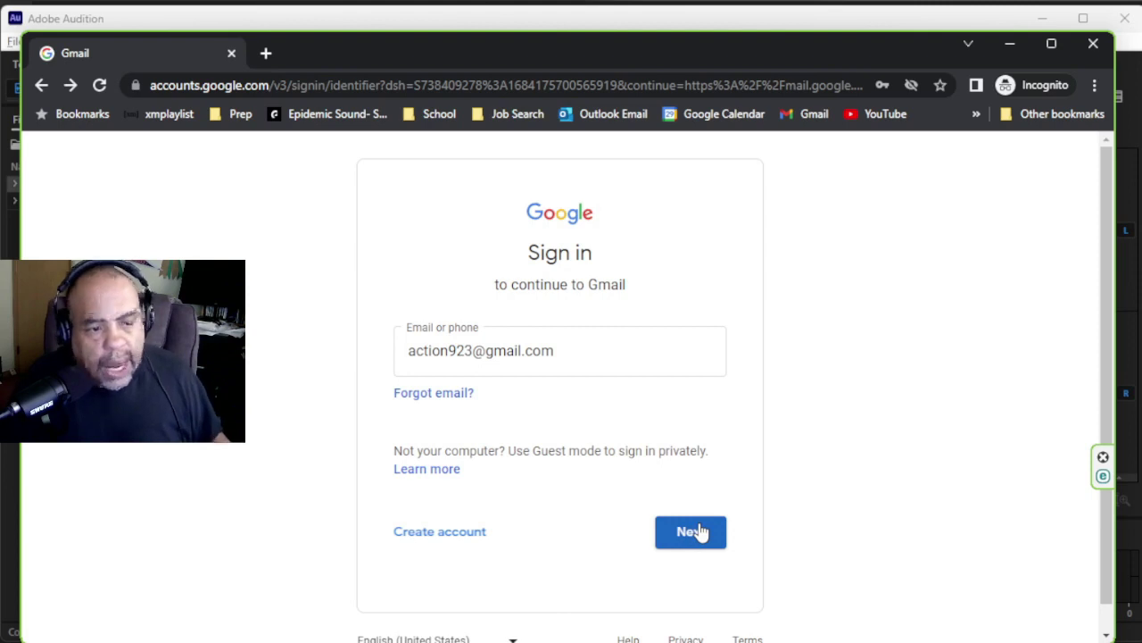
- Enter the account password and confirm the recovery phone number and recovery email
click(701, 532)
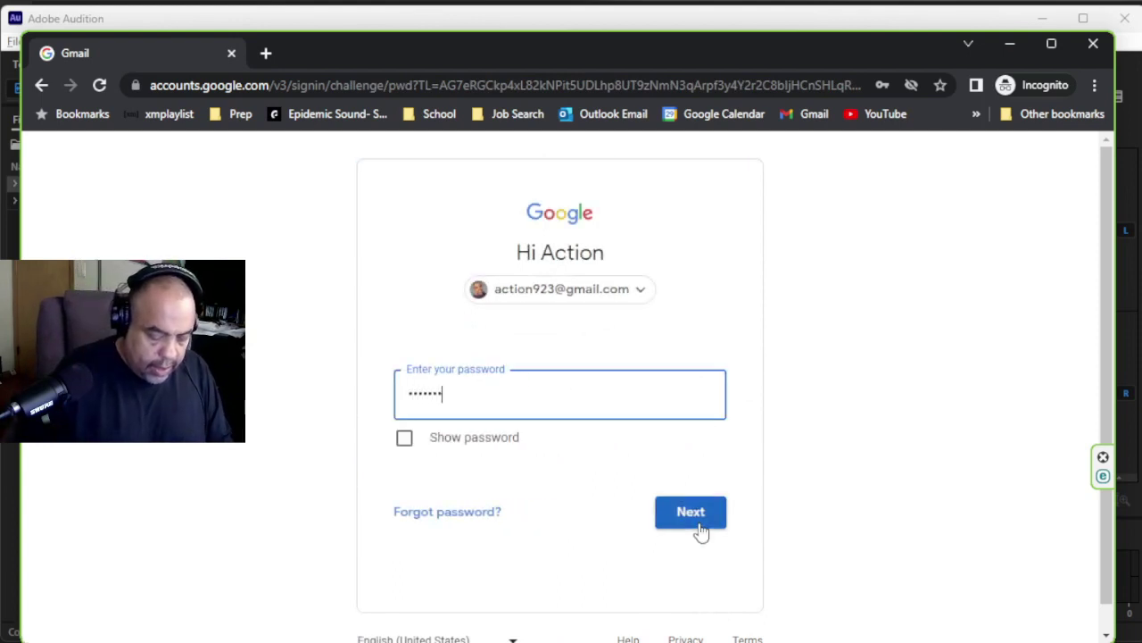
click(700, 532)
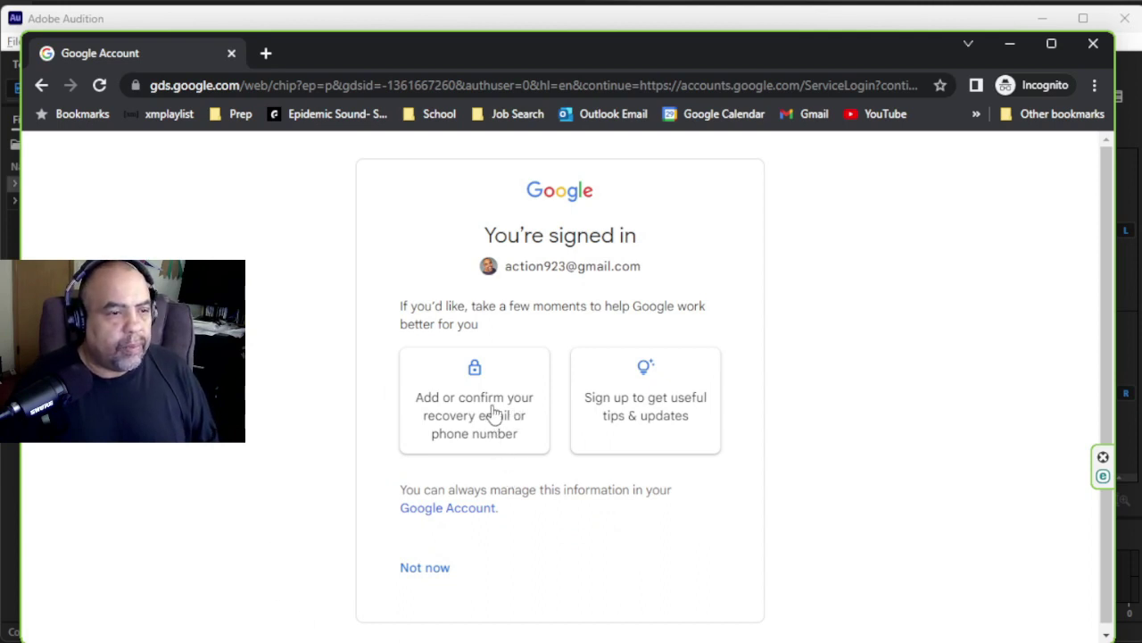
click(494, 412)
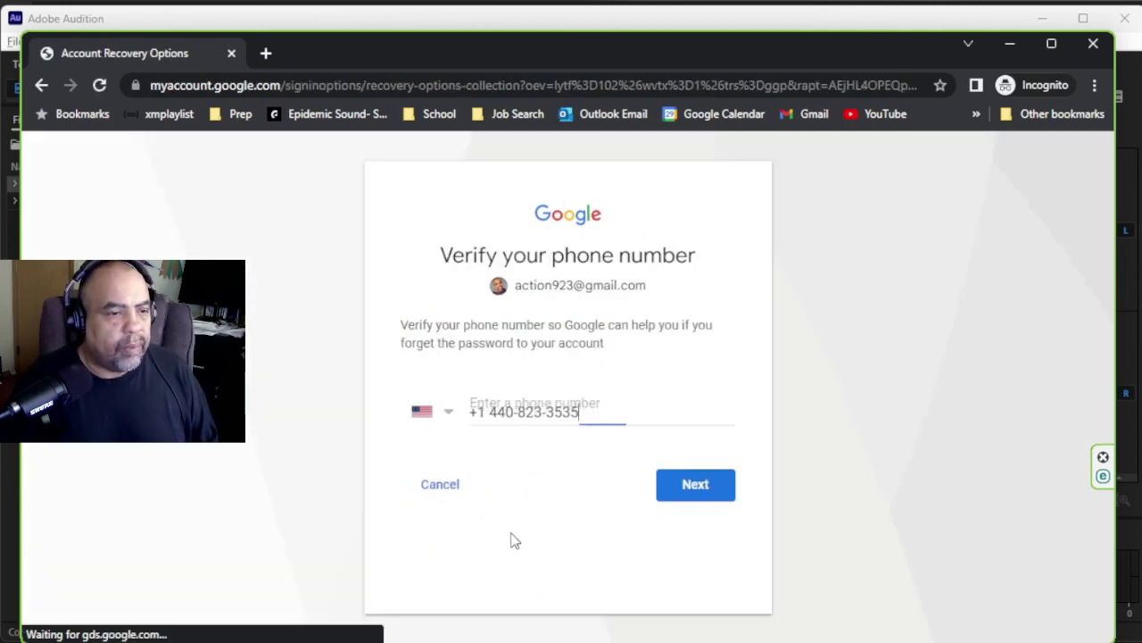
click(703, 487)
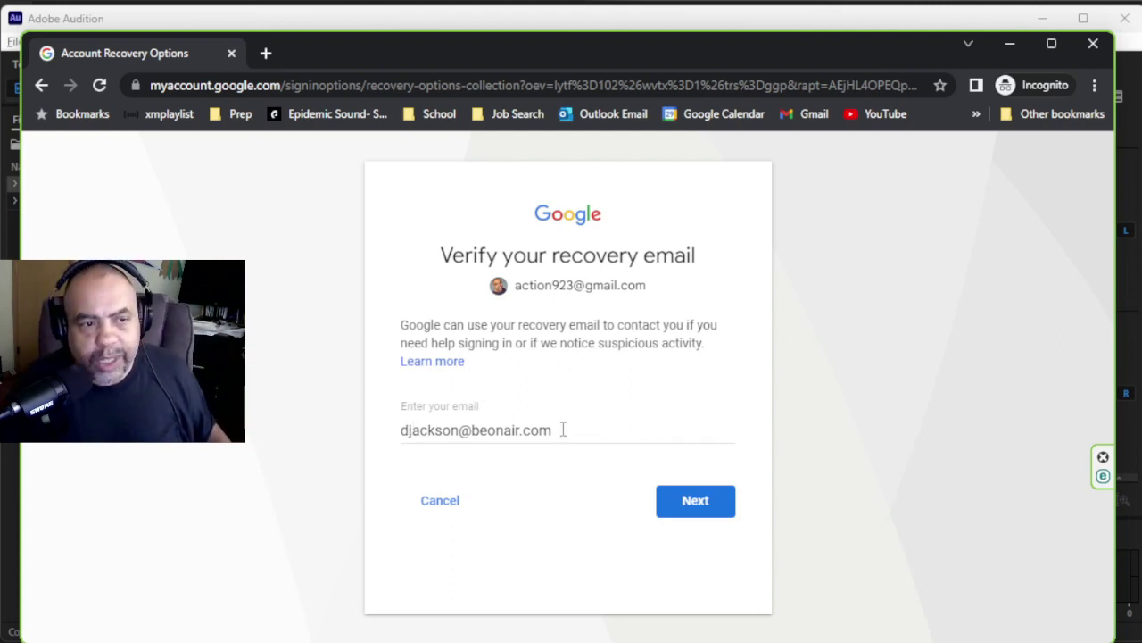
click(694, 508)
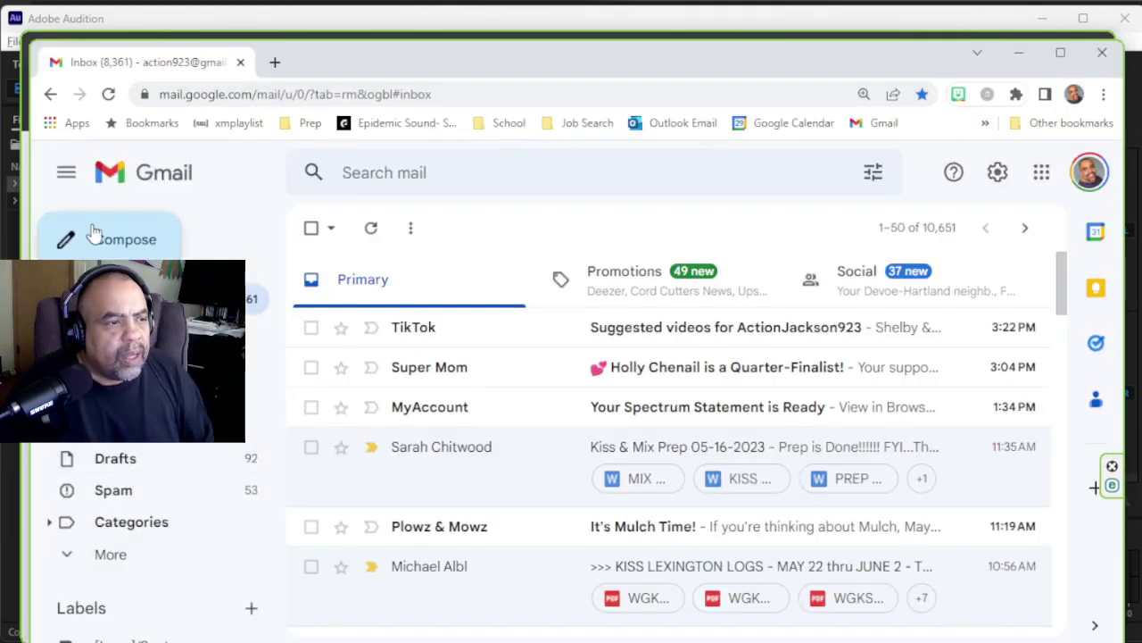
- Compose a new message to the client's address with subject '7-11 Commercial', fixing the capital O
click(104, 239)
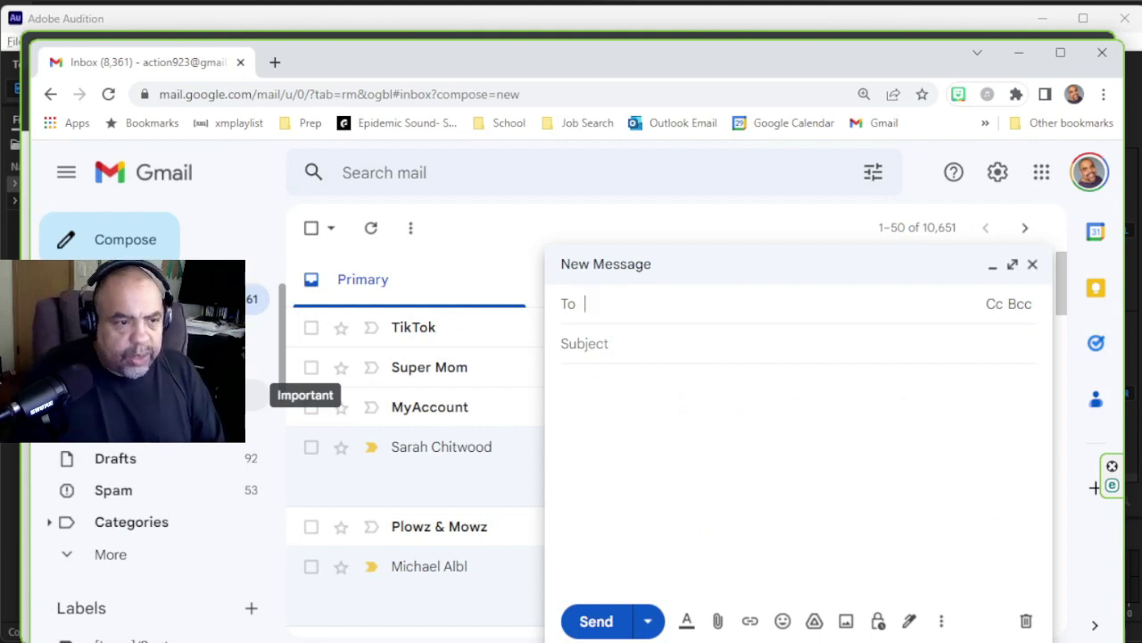
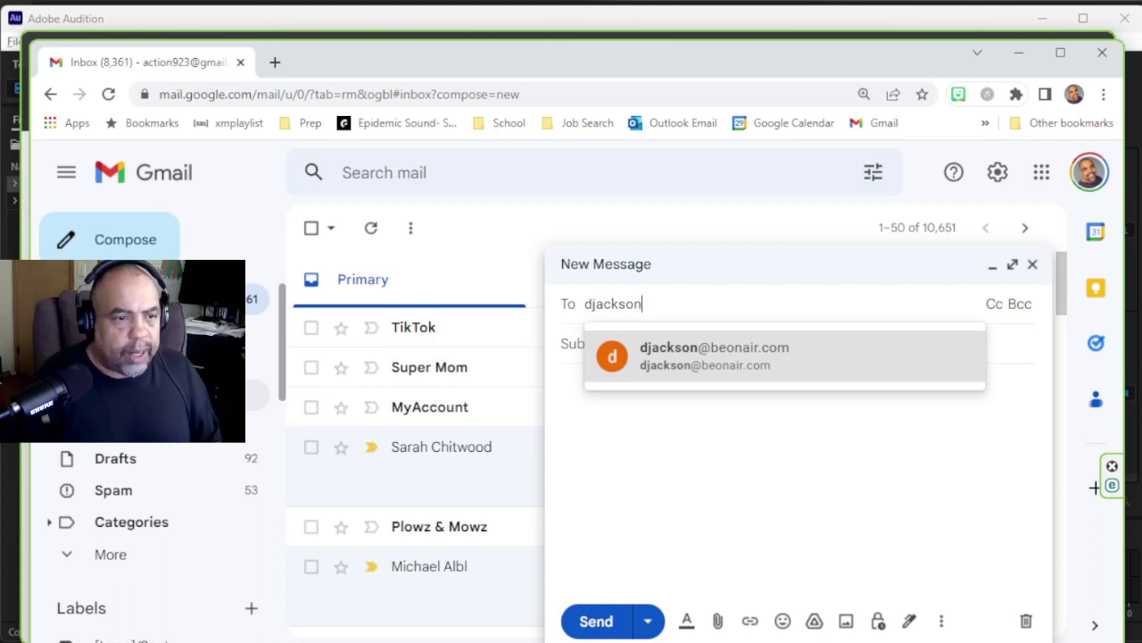
click(860, 355)
click(849, 364)
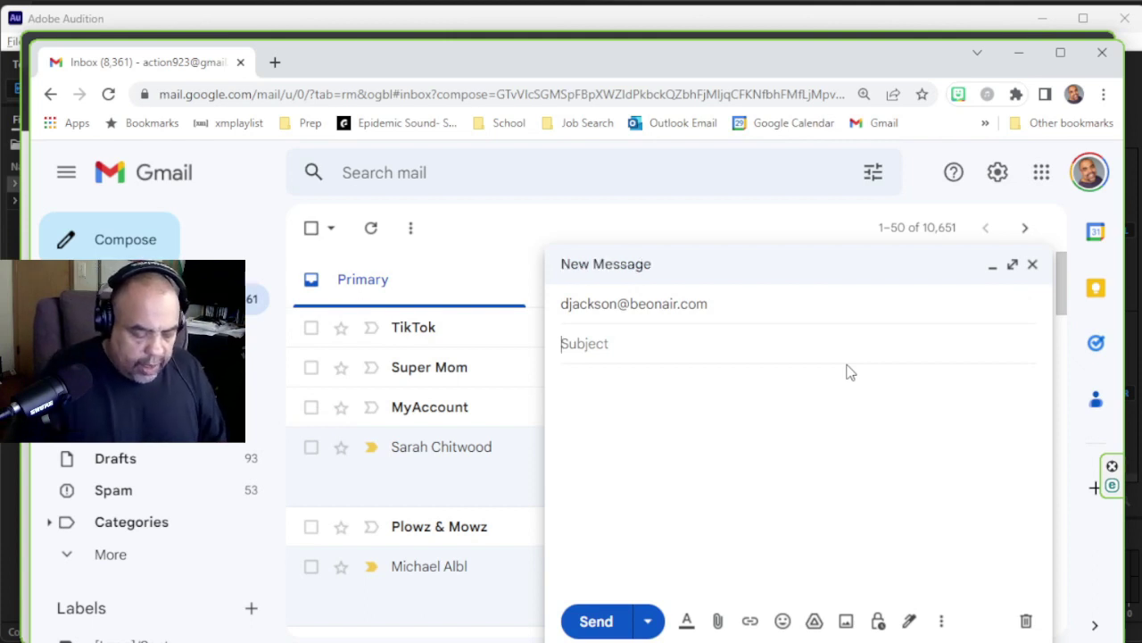
text(7-11)
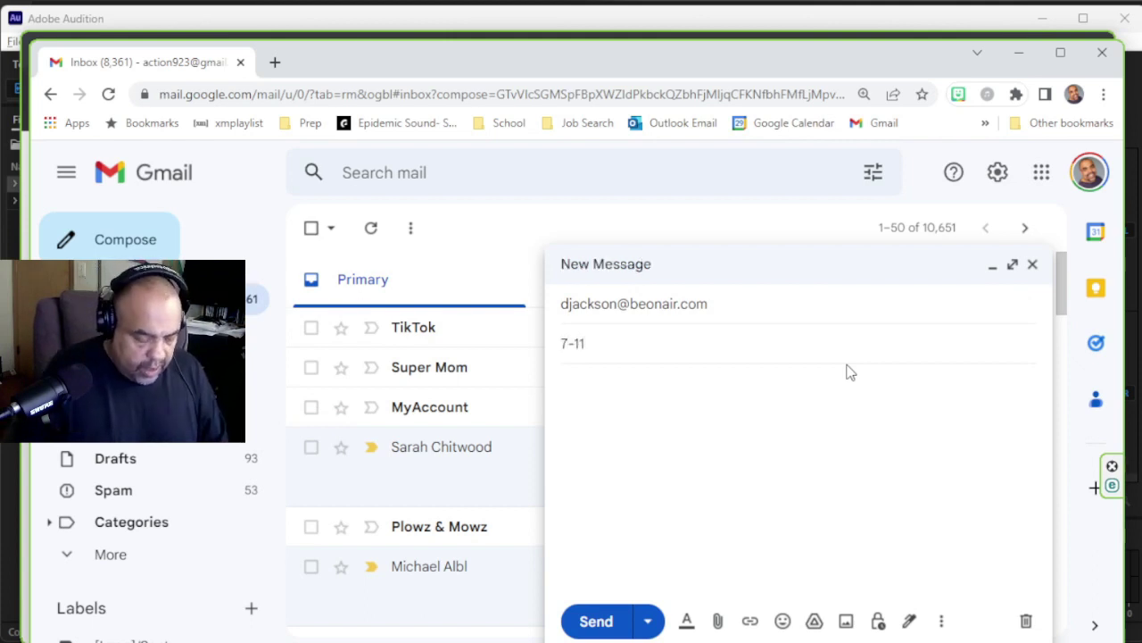
text( COmmercial)
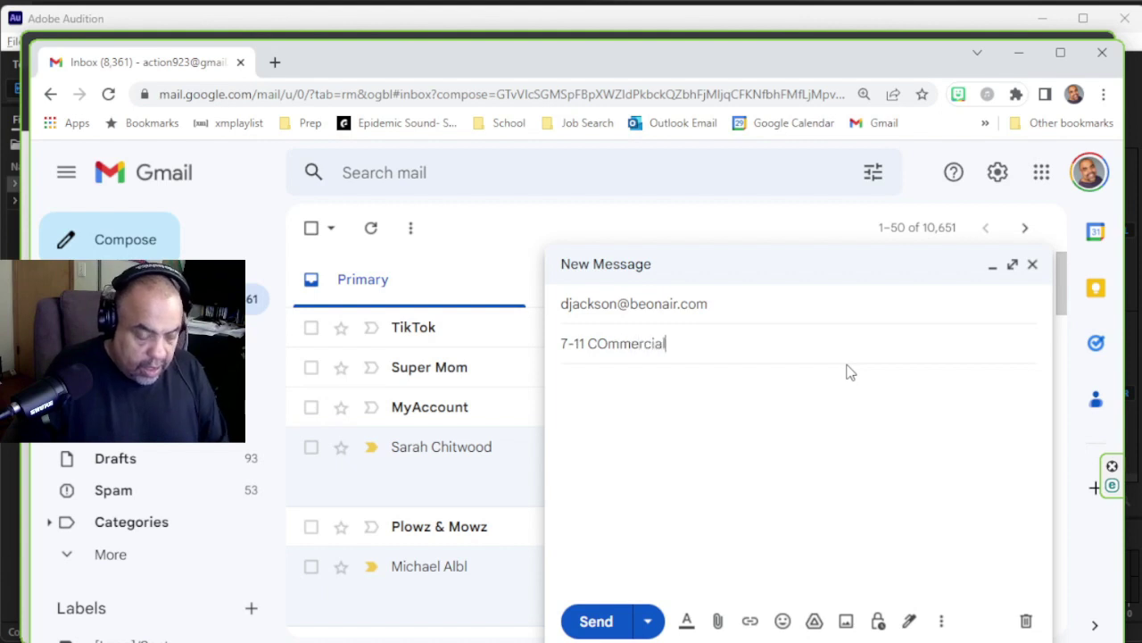
click(608, 343)
key(BackSpace)
- Finish the subject fix and attach the MP3 from Studios > 05-02-2023 Days > 7-11
text(o)
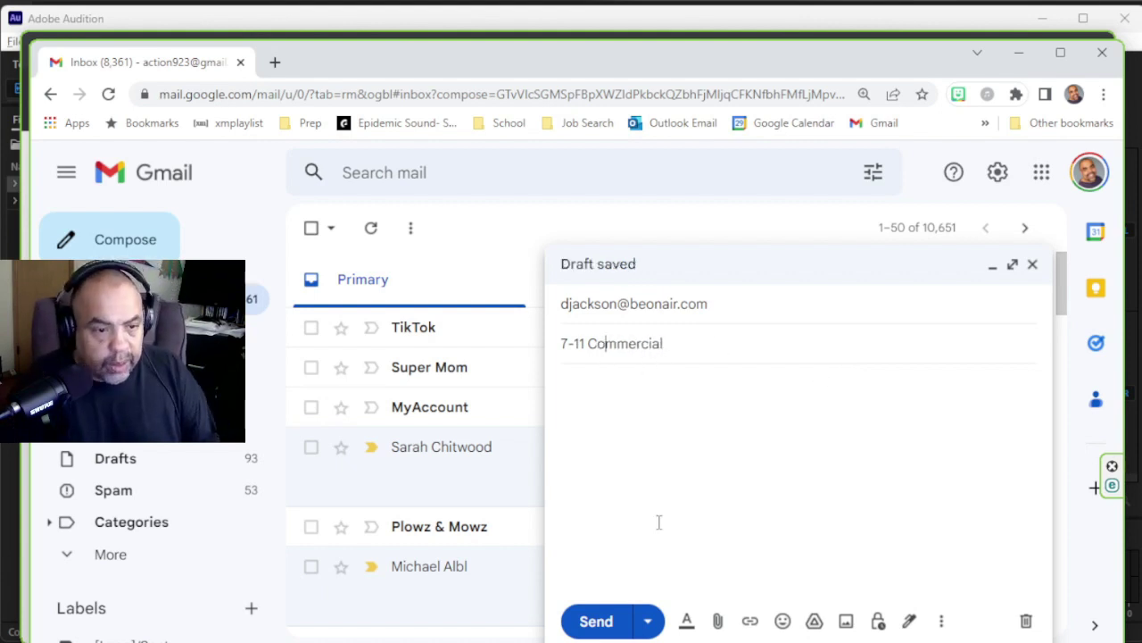
click(716, 622)
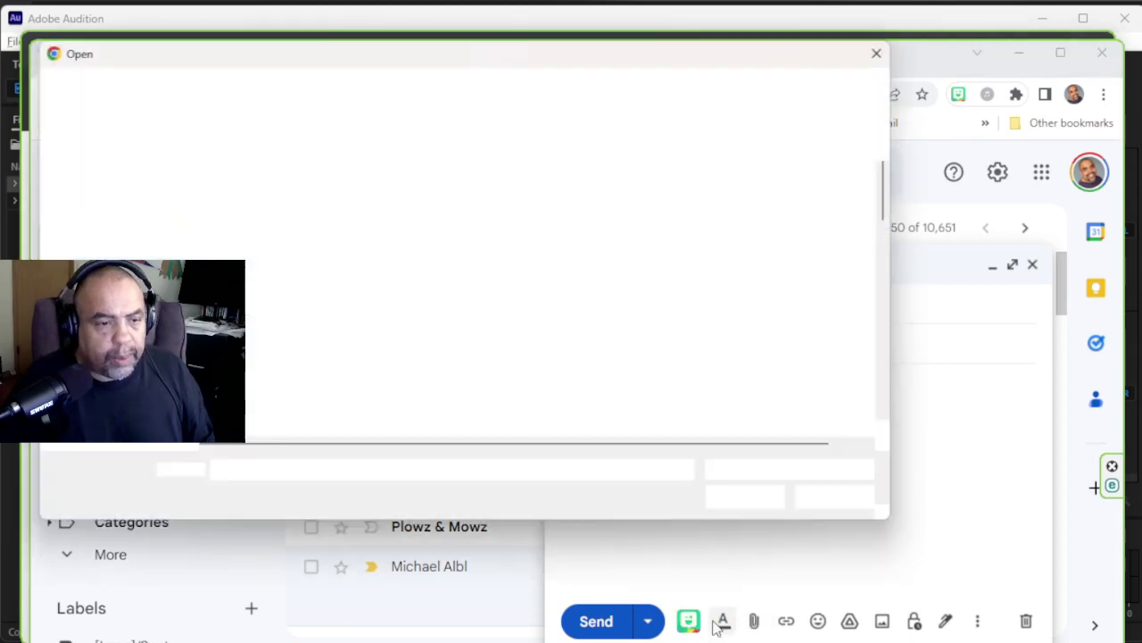
scroll(89, 232, up, 10)
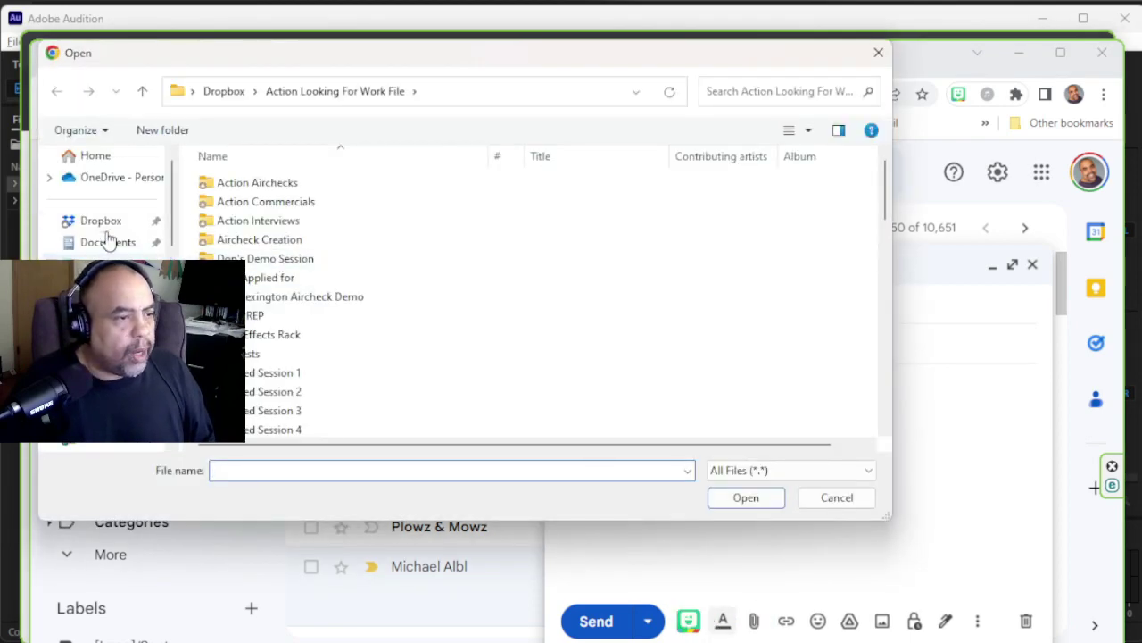
click(100, 352)
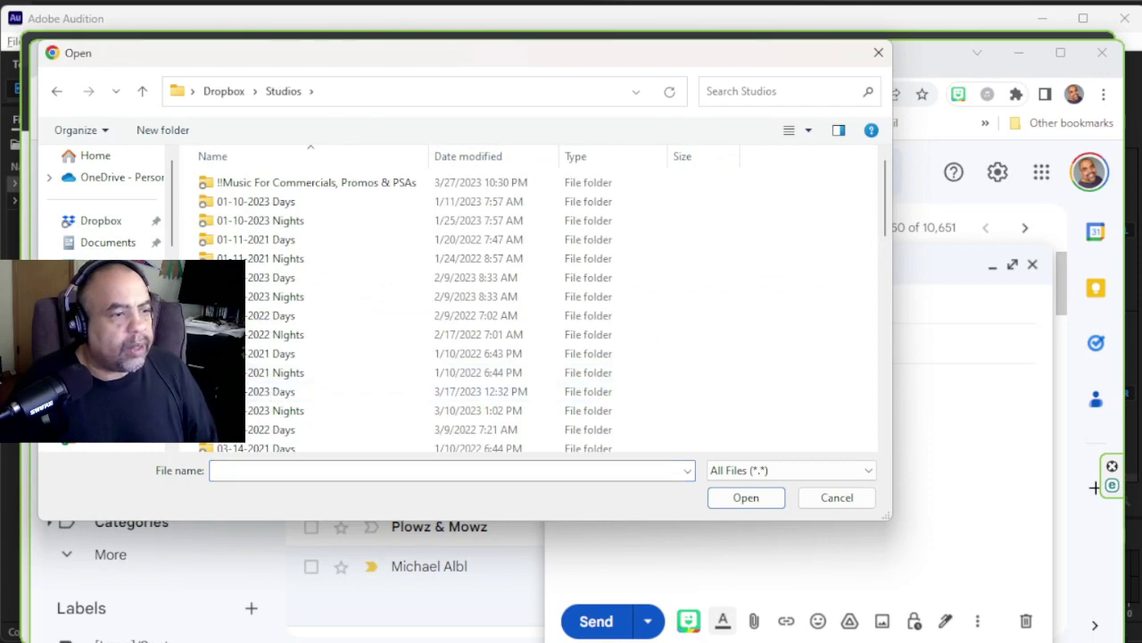
scroll(276, 305, down, 6)
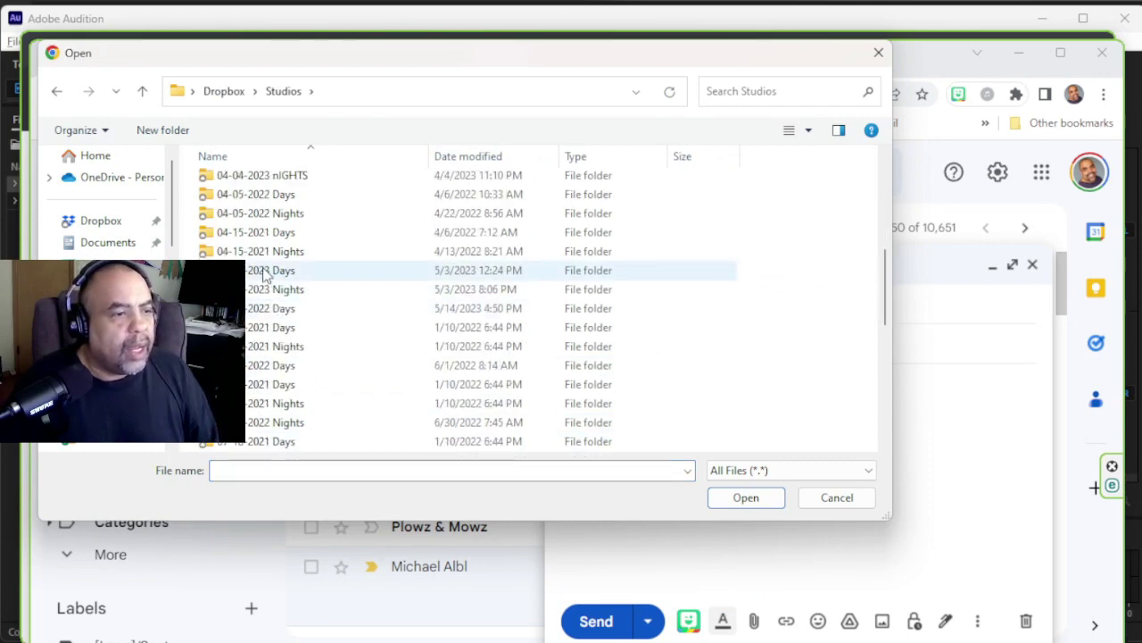
double_click(263, 269)
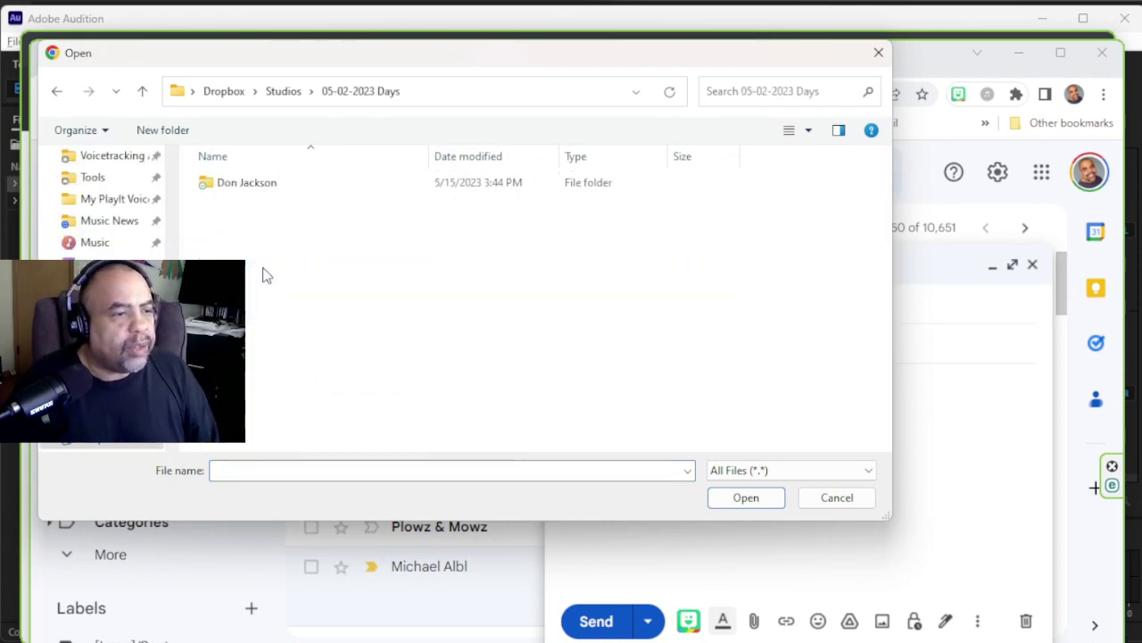
double_click(249, 182)
double_click(230, 183)
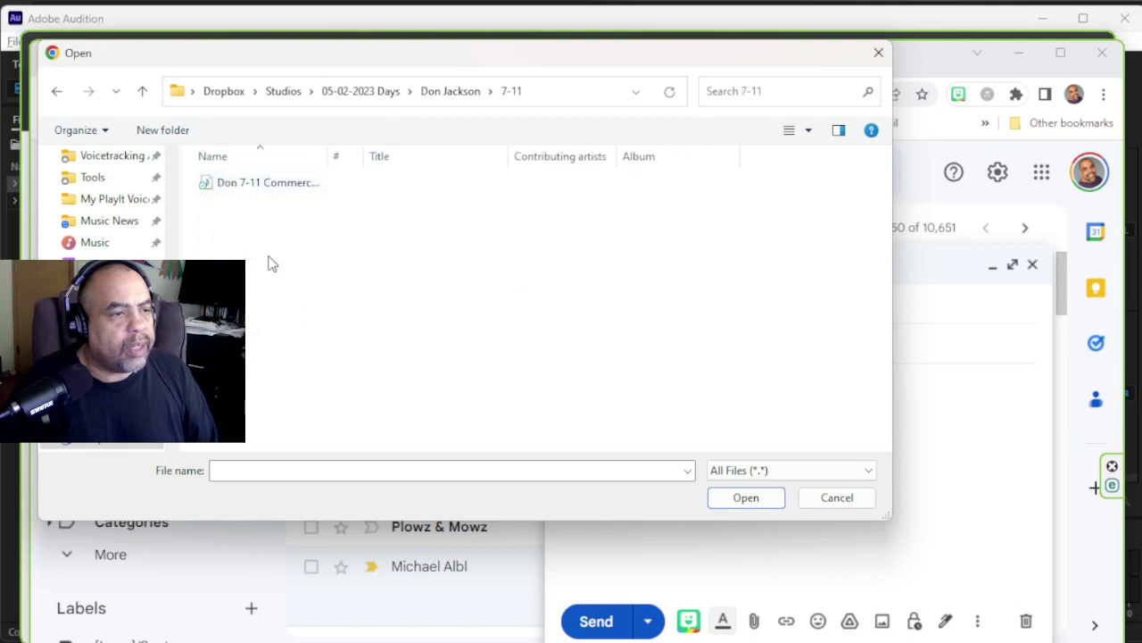
double_click(304, 184)
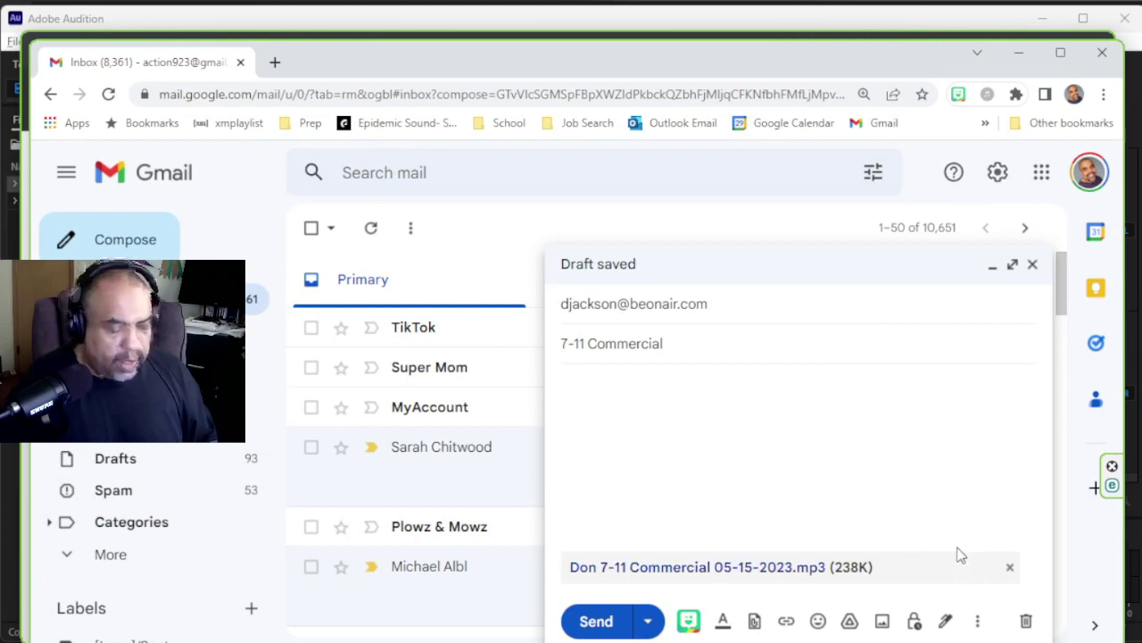
- Drag the MP3 from the 7-11 Explorer window into the draft and send the email
key(alt+Tab)
key(alt+Tab)
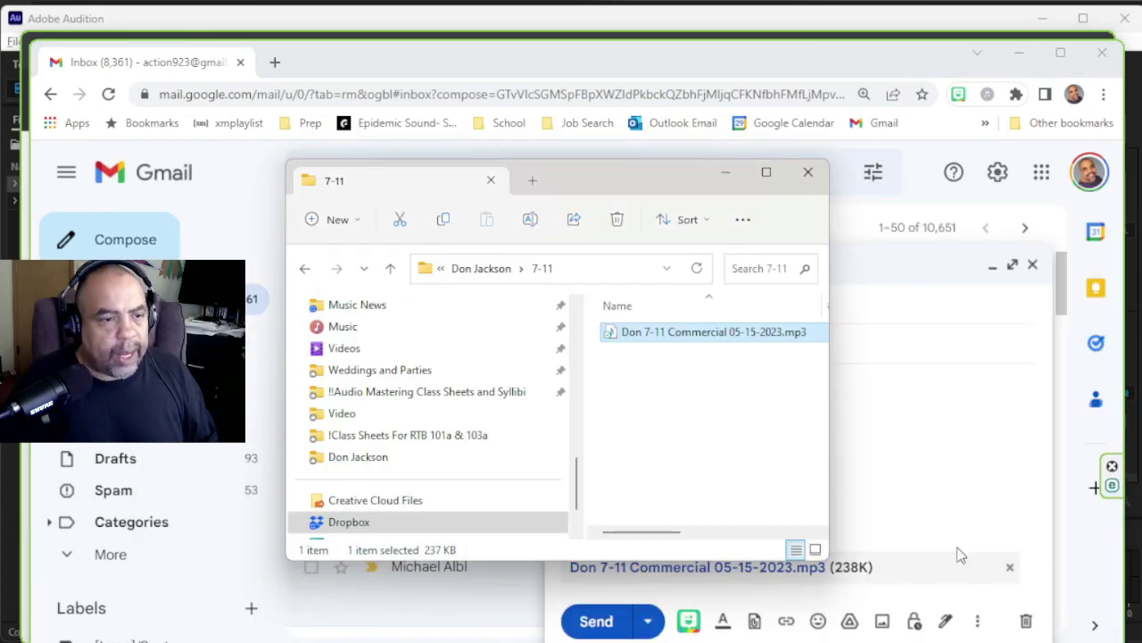
drag(637, 187, 356, 150)
drag(453, 303, 814, 477)
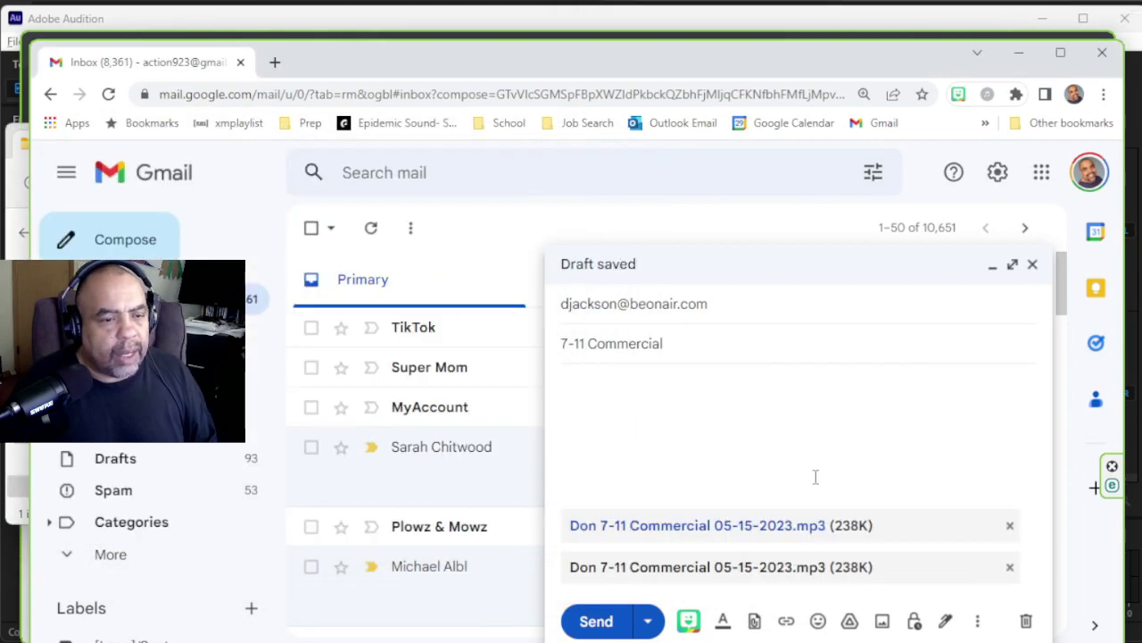
click(595, 622)
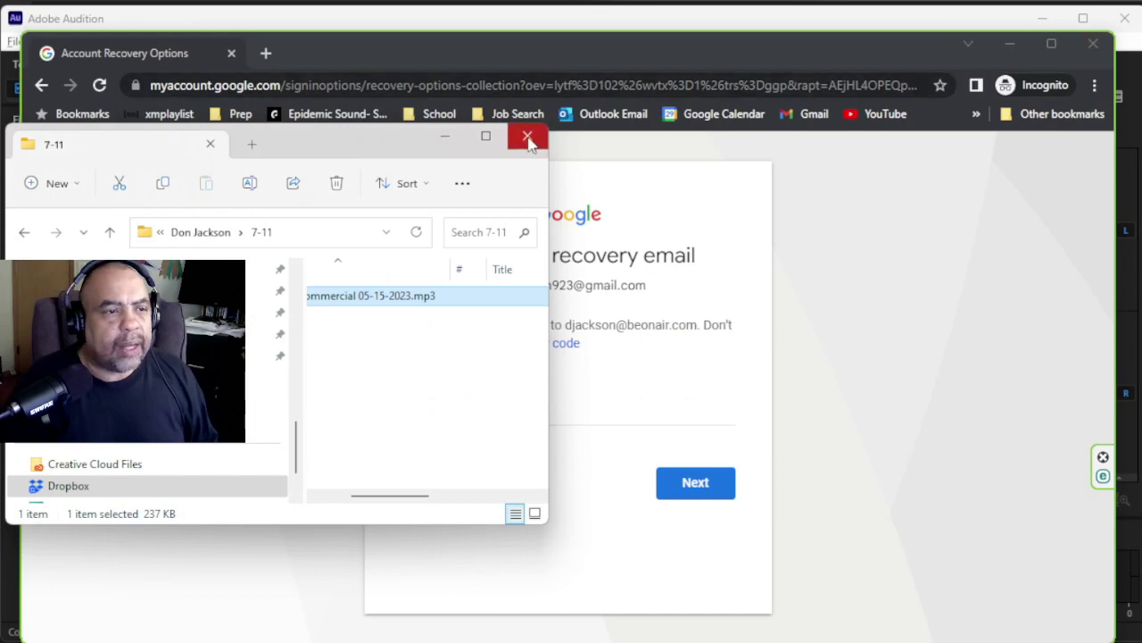
- Close the 7-11 folder window and the account-recovery Chrome Incognito window
click(527, 135)
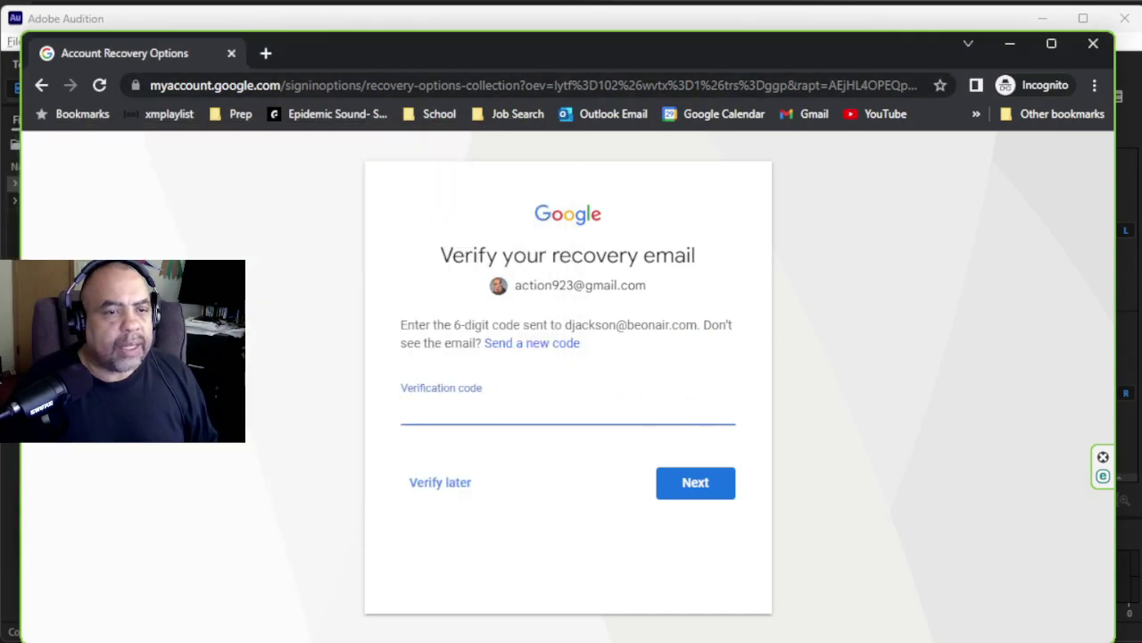
click(1093, 43)
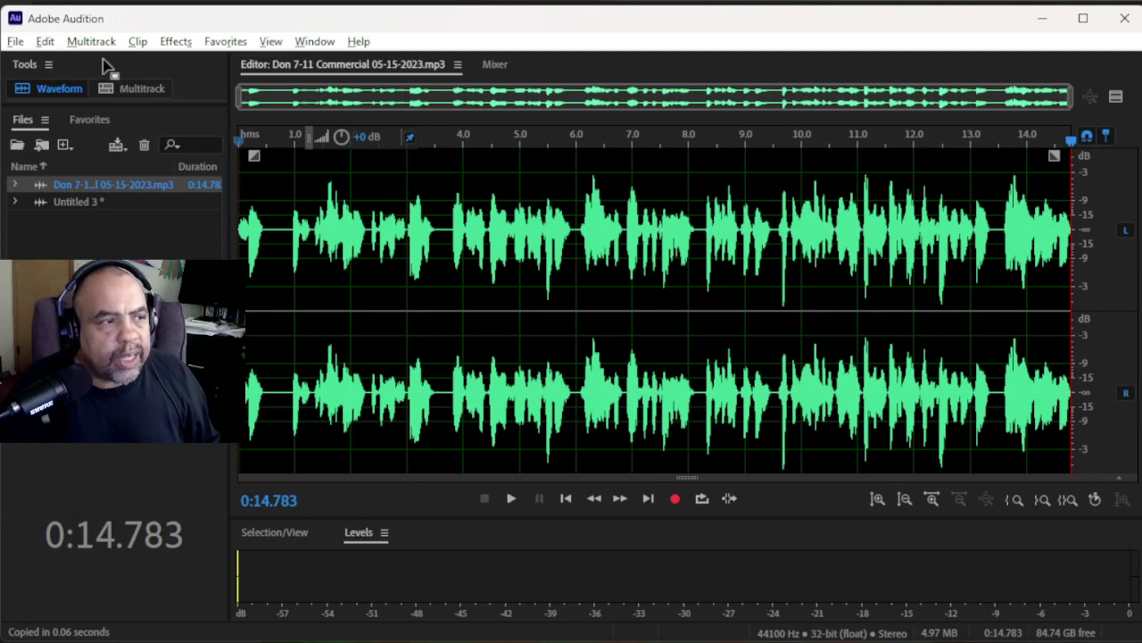
click(14, 42)
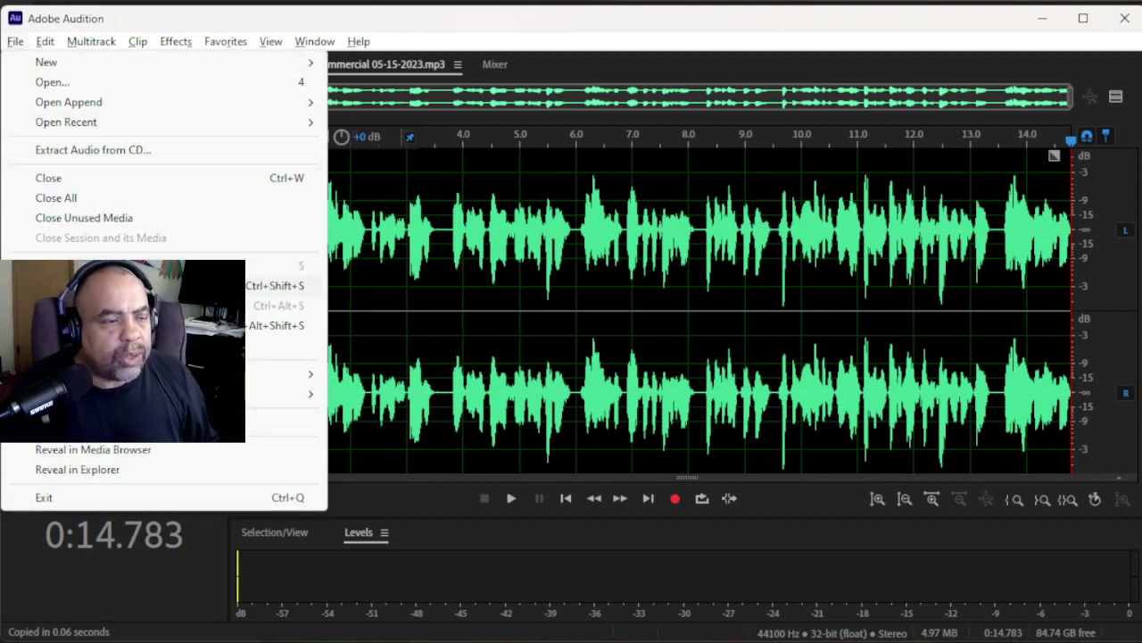
- Move the playhead to 0:03.358, then 0:04.515, and quit Audition without saving 'Untitled 3'
click(428, 257)
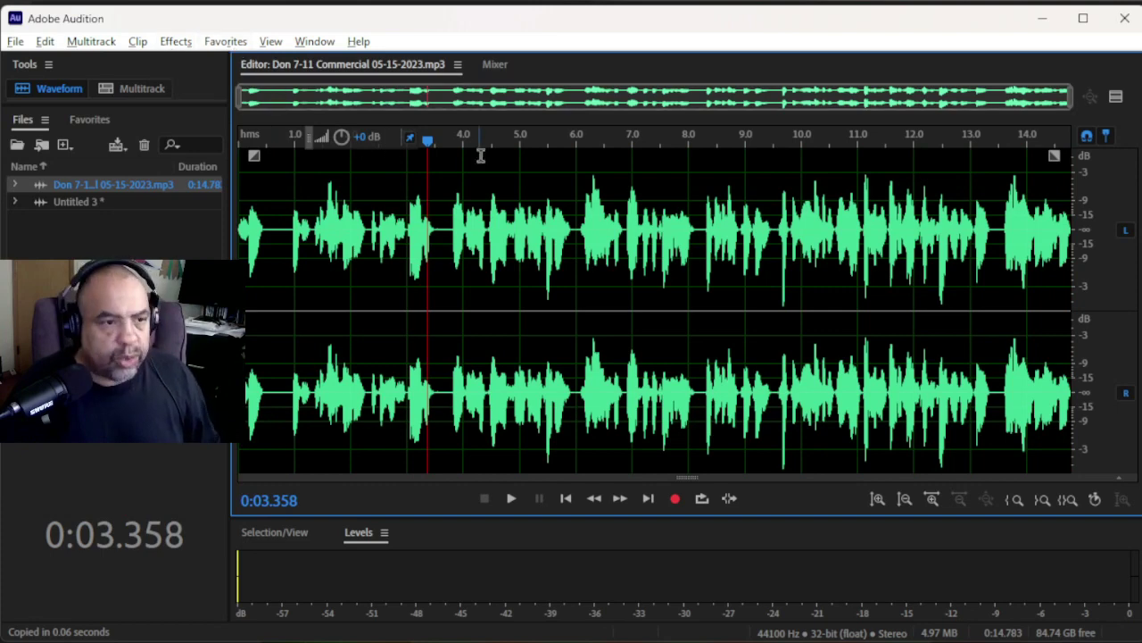
click(493, 214)
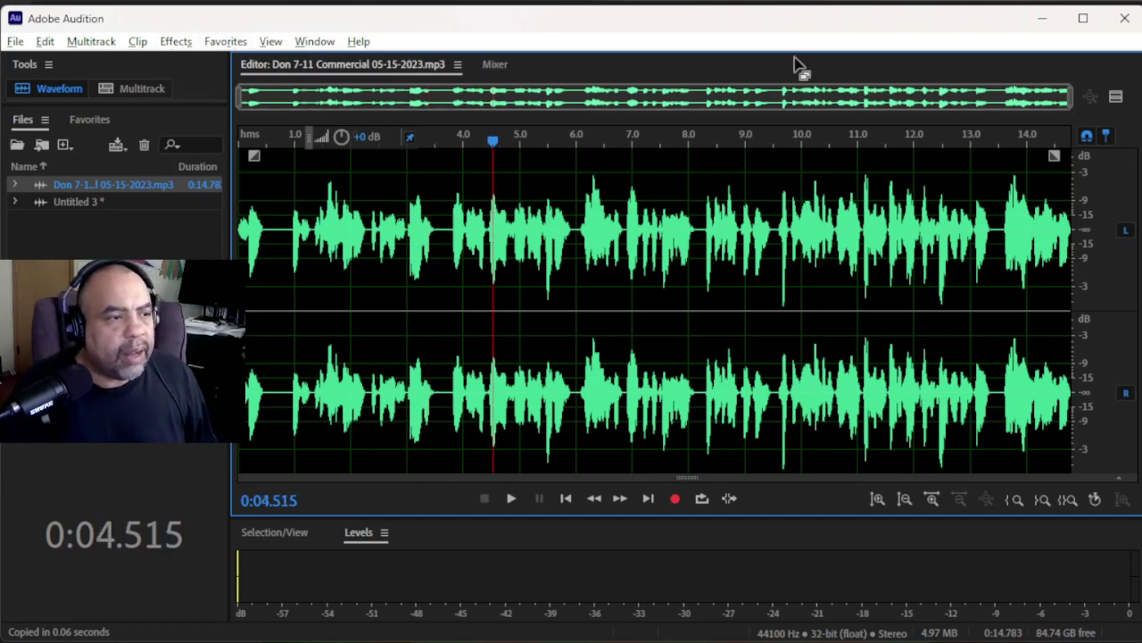
click(1124, 18)
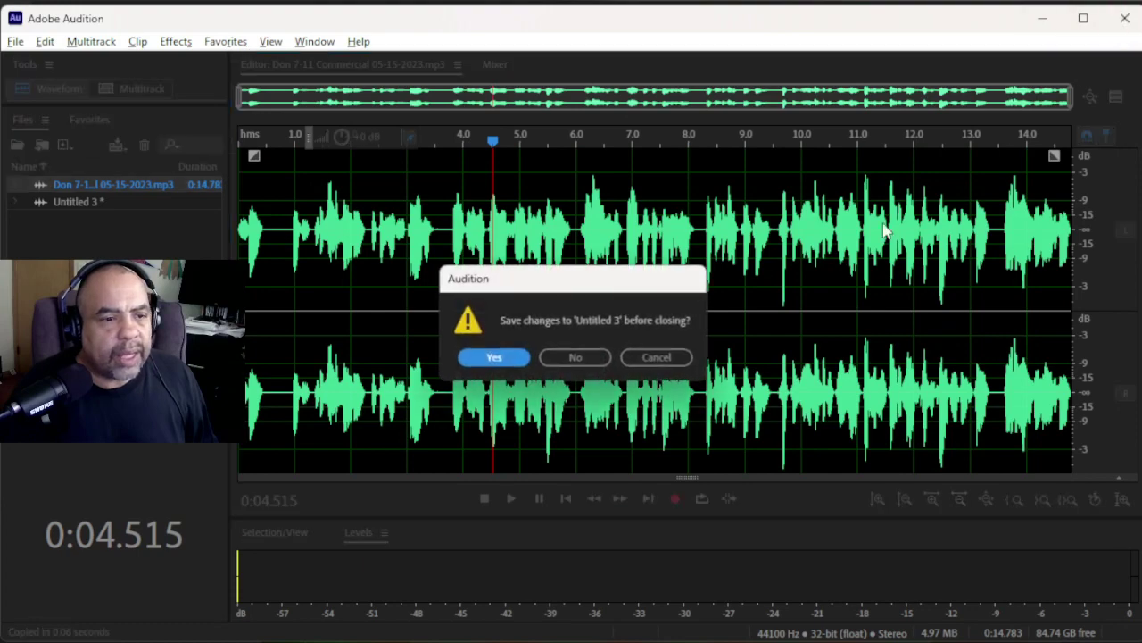
click(592, 356)
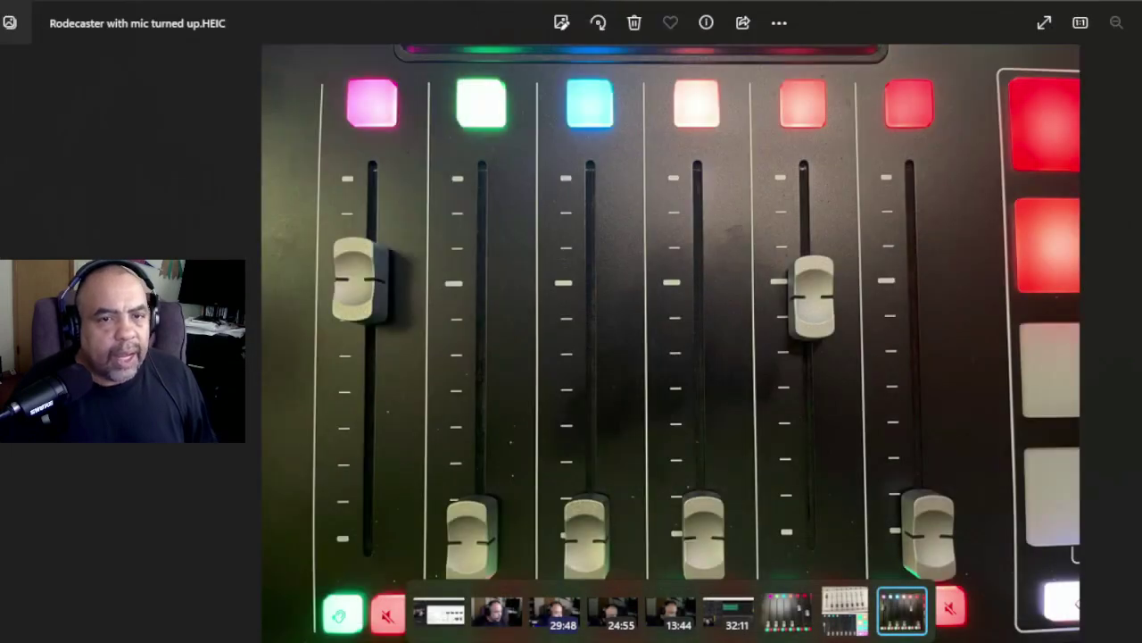